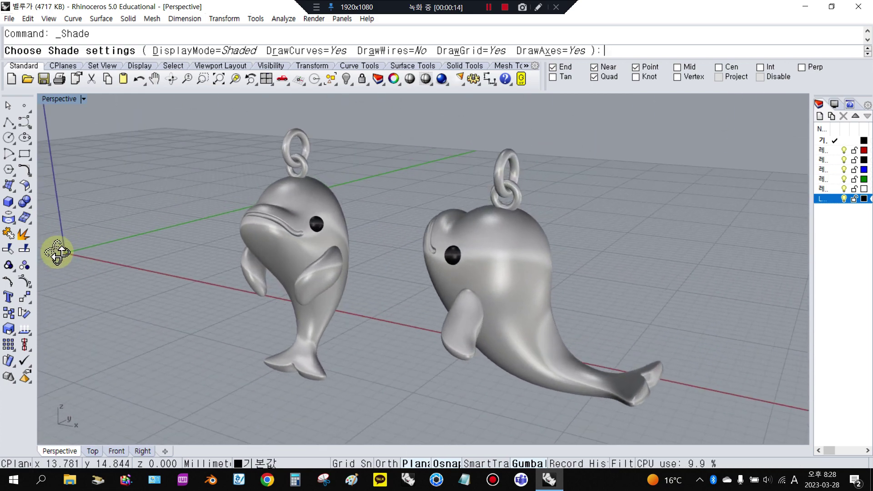
# - Identify the hanging rings above both beluga models and turn off the layer that holds them
pyautogui.moveTo(257, 117); pyautogui.dragTo(575, 224)
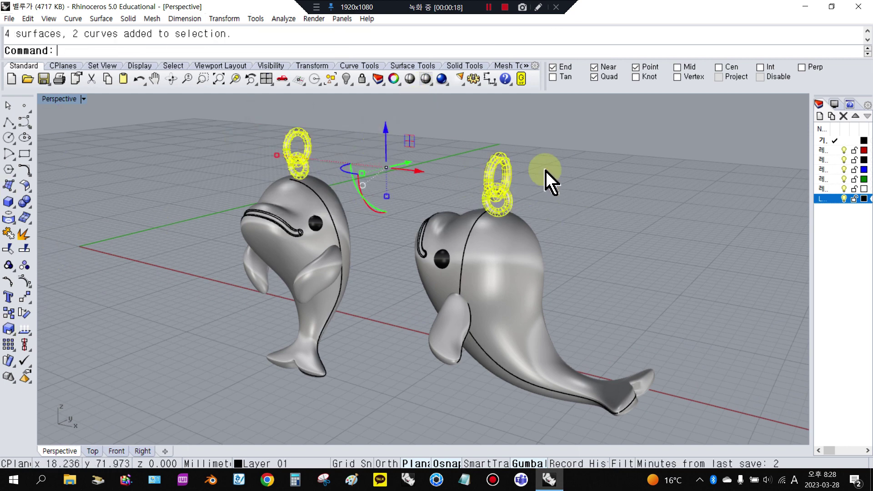
pyautogui.click(600, 170)
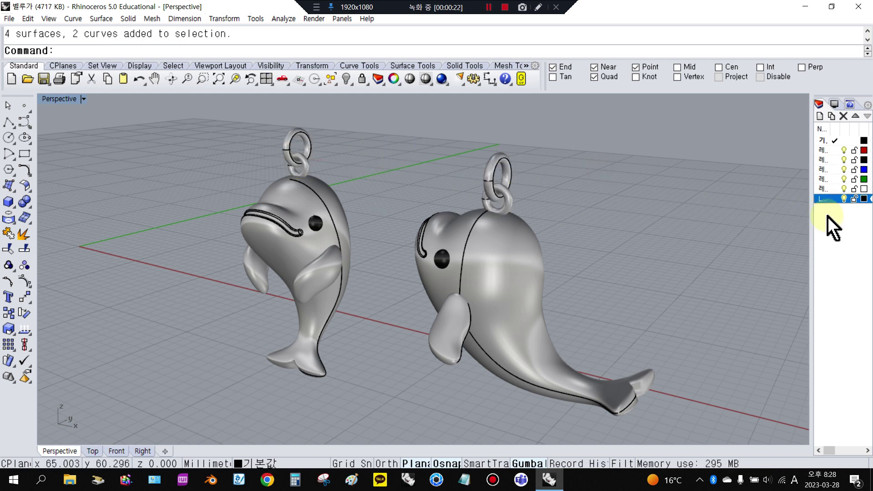
pyautogui.click(844, 199)
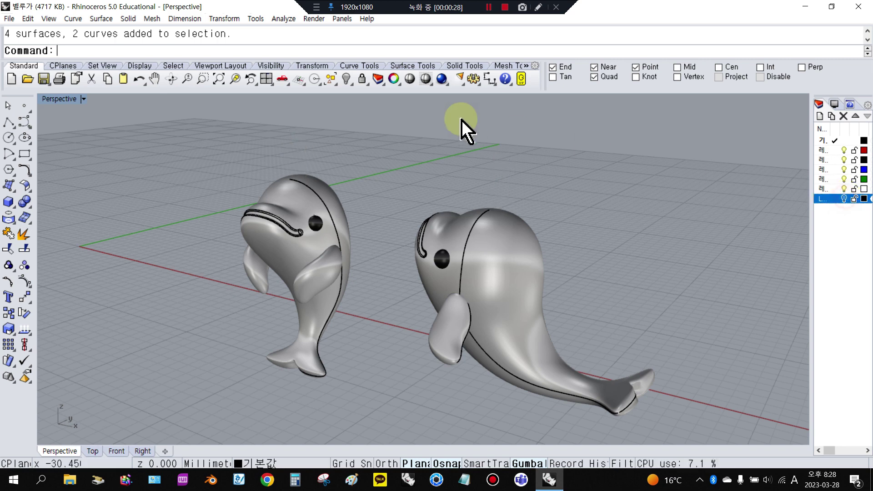
# - Examine both beluga models in shaded display from several angles, up close and from farther away
pyautogui.click(412, 81)
pyautogui.moveTo(277, 213); pyautogui.dragTo(545, 293, button='right')
pyautogui.scroll(3, 444, 223)
pyautogui.scroll(4, 444, 223)
pyautogui.scroll(-5, 545, 293)
pyautogui.moveTo(672, 258); pyautogui.dragTo(635, 228, button='right')
pyautogui.scroll(-2, 542, 181)
pyautogui.scroll(-2, 542, 187)
pyautogui.press('Escape')
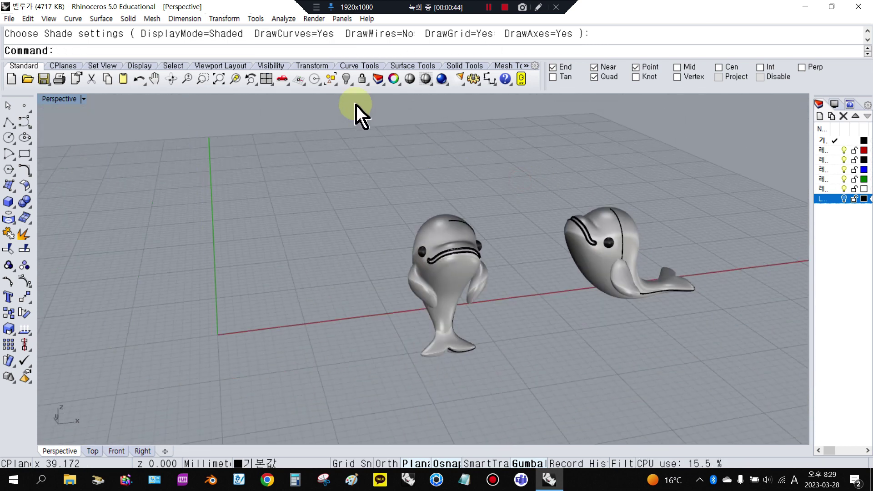
# - Show all hidden construction-stage objects and bring the row of body stages into view
pyautogui.click(346, 79)
pyautogui.scroll(-8, 435, 155)
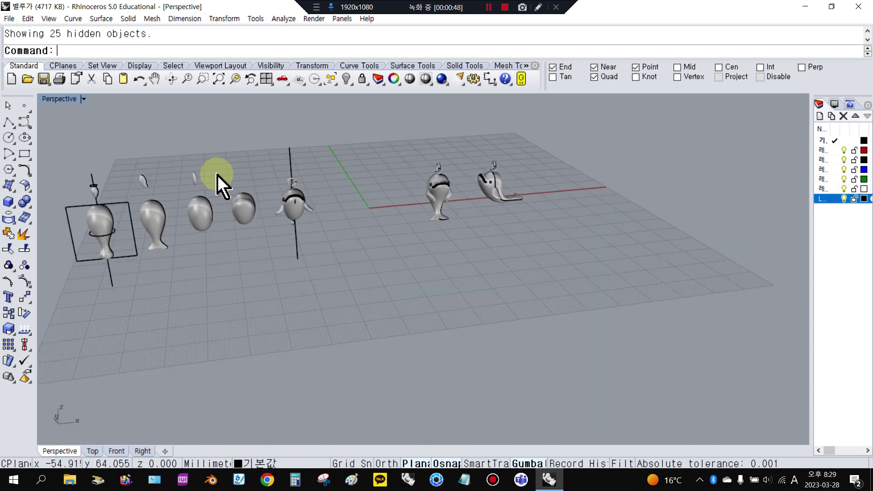
pyautogui.keyDown('shift'); pyautogui.moveTo(205, 200); pyautogui.dragTo(261, 207, button='right'); pyautogui.keyUp('shift')
pyautogui.scroll(2, 76, 189)
pyautogui.scroll(2, 164, 211)
pyautogui.moveTo(268, 273); pyautogui.dragTo(239, 255, button='right')
pyautogui.moveTo(330, 232); pyautogui.dragTo(174, 192, button='right')
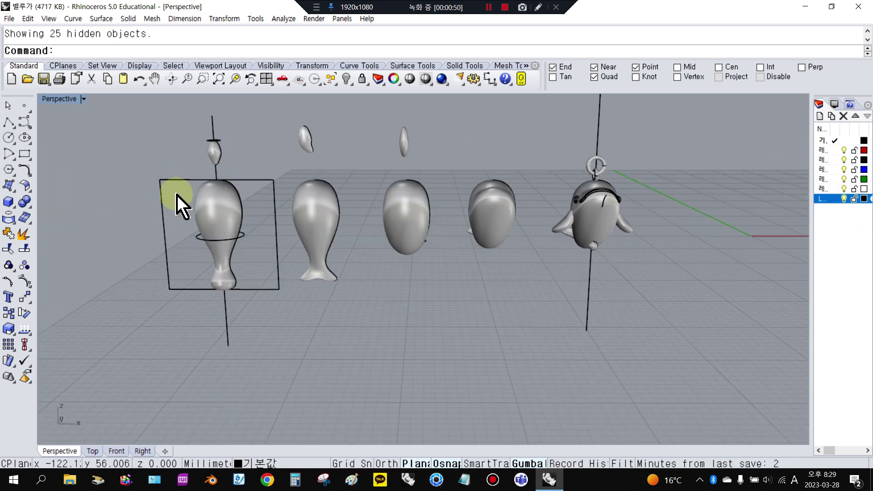
# - Delete the body surface and the small fin surface above it in the first construction stage, keeping their curves
pyautogui.click(213, 213)
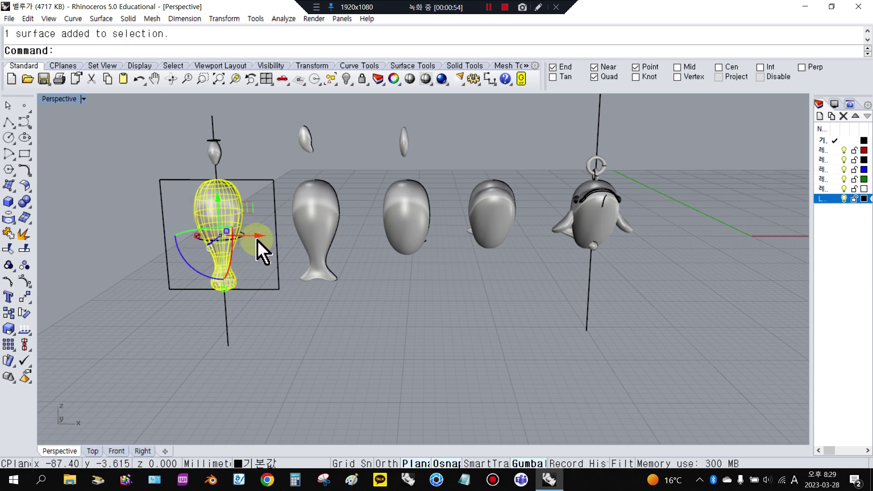
pyautogui.scroll(3, 217, 205)
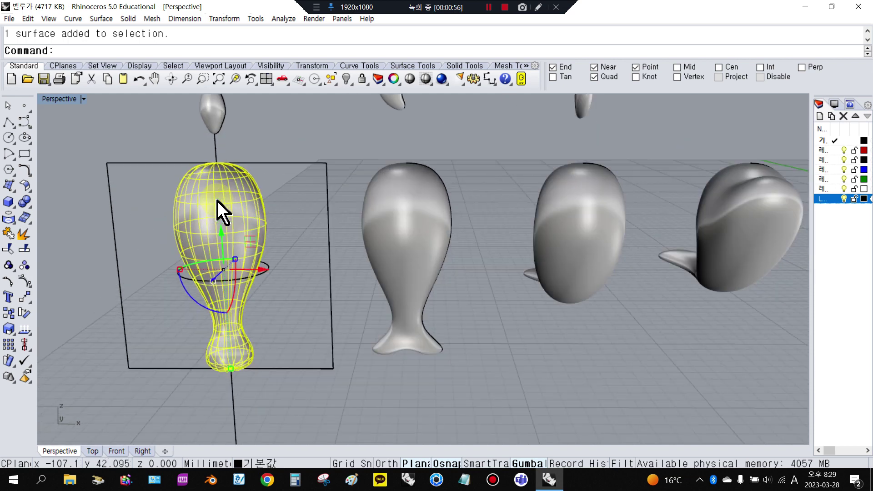
pyautogui.press('Delete')
pyautogui.scroll(-2, 215, 165)
pyautogui.click(215, 165)
pyautogui.press('Delete')
pyautogui.scroll(4, 323, 186)
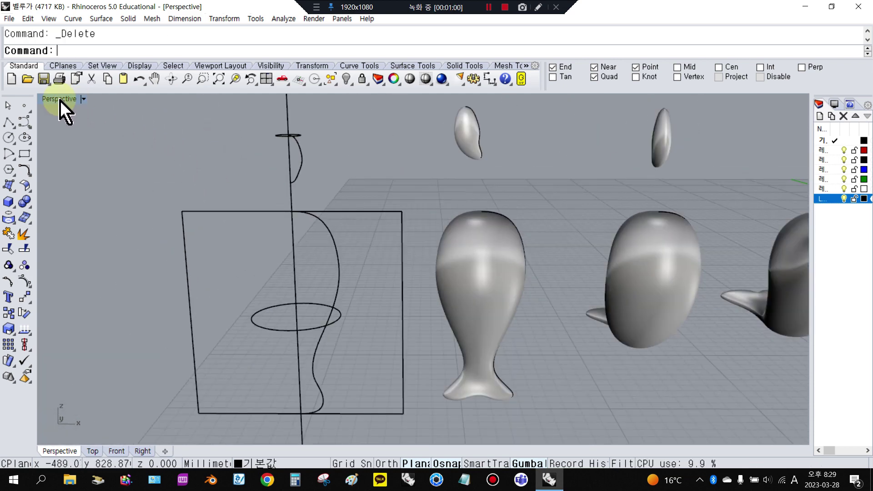
# - Inspect the body profile curve, the circular rail and the vertical axis line of the first construction stage
pyautogui.click(337, 246)
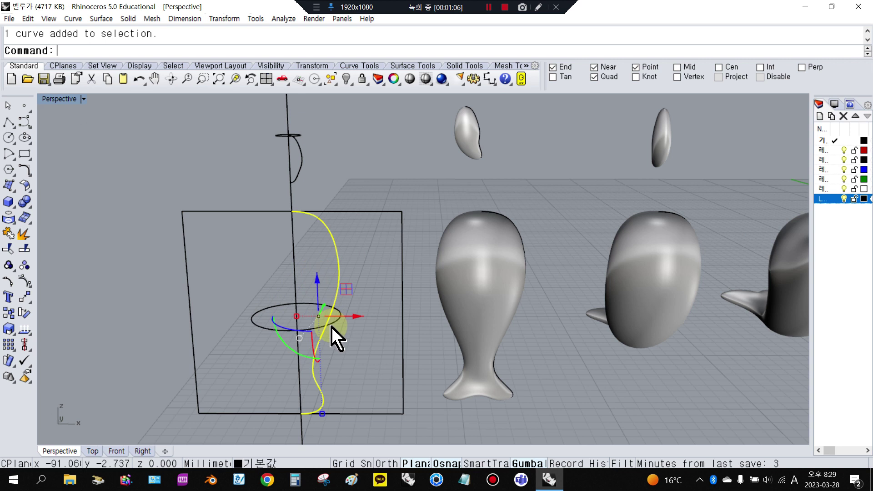
pyautogui.click(270, 311)
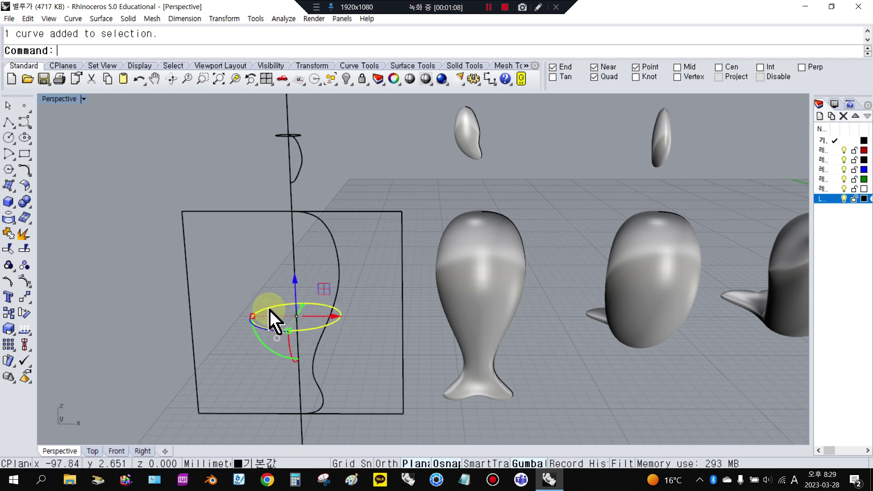
pyautogui.click(290, 247)
pyautogui.click(293, 250)
pyautogui.click(233, 265)
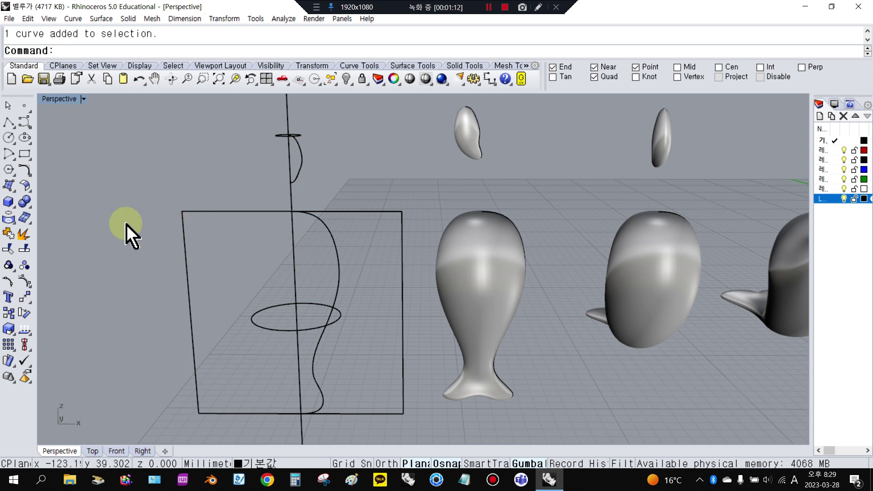
# - Rail-revolve the body profile curve along the circular rail, using two points on the vertical line as the axis
pyautogui.click(5, 188)
pyautogui.moveTo(29, 184); pyautogui.dragTo(56, 180)
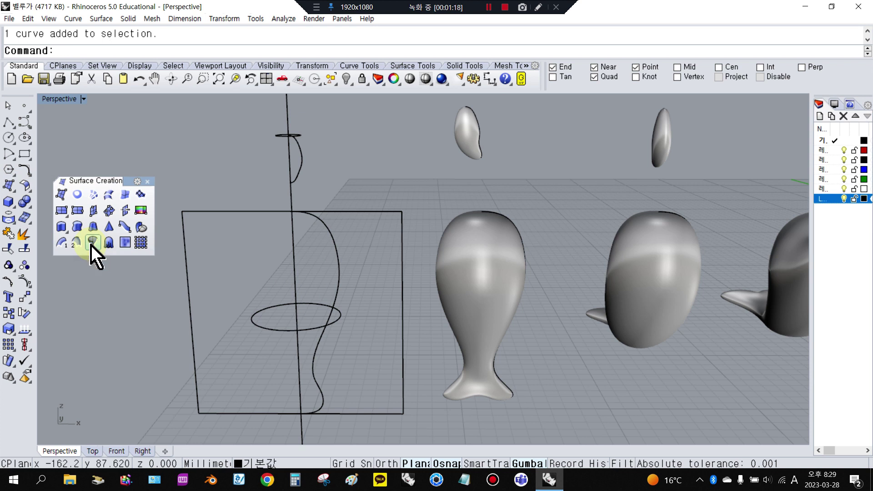
pyautogui.click(92, 245)
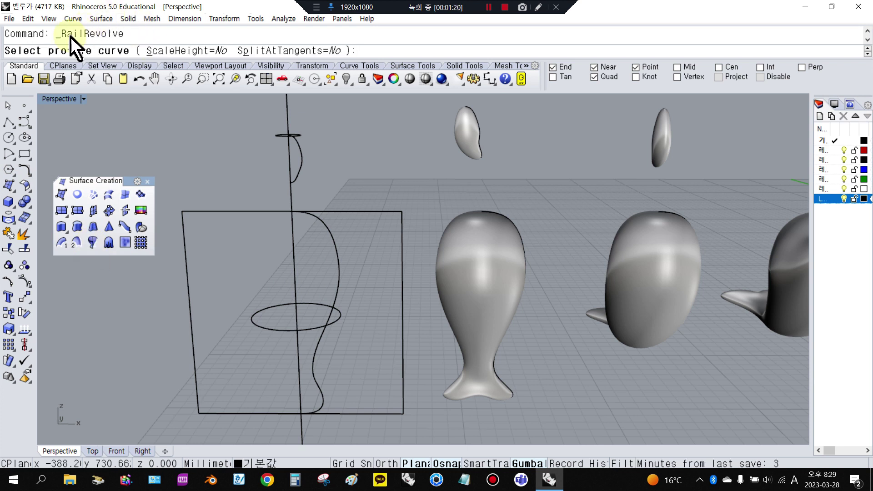
pyautogui.moveTo(59, 34); pyautogui.dragTo(126, 39)
pyautogui.click(158, 34)
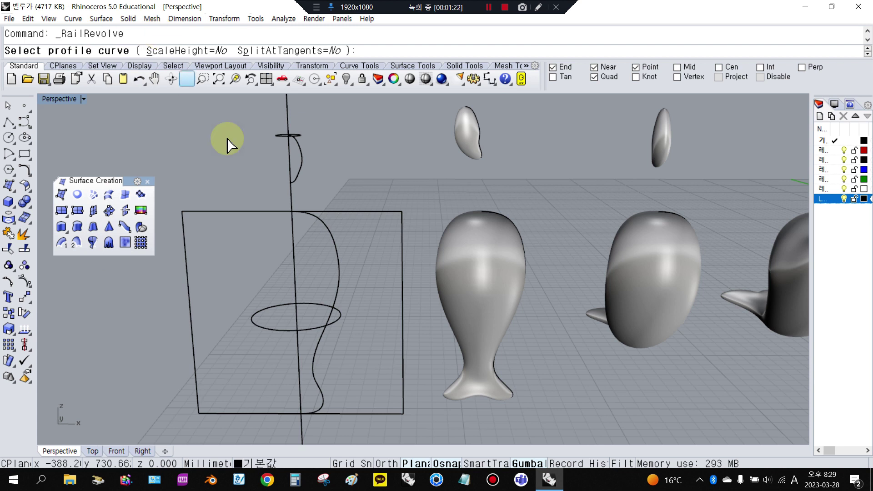
pyautogui.click(337, 249)
pyautogui.click(317, 302)
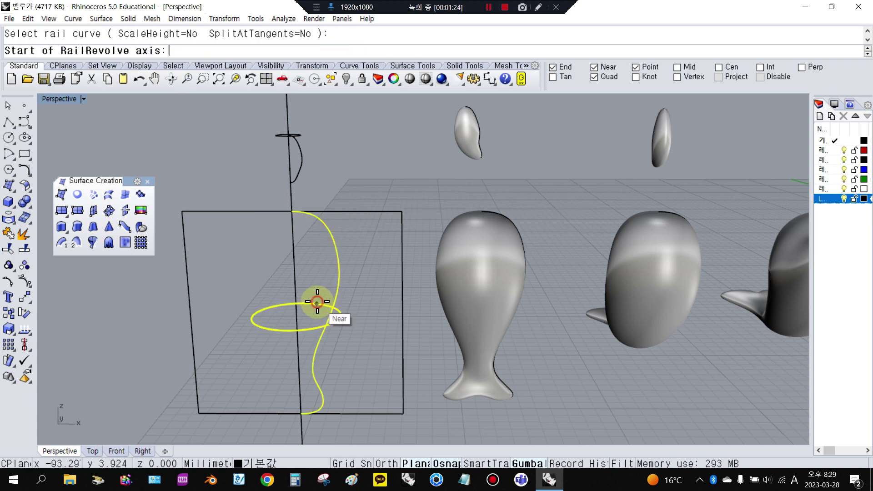
pyautogui.click(293, 240)
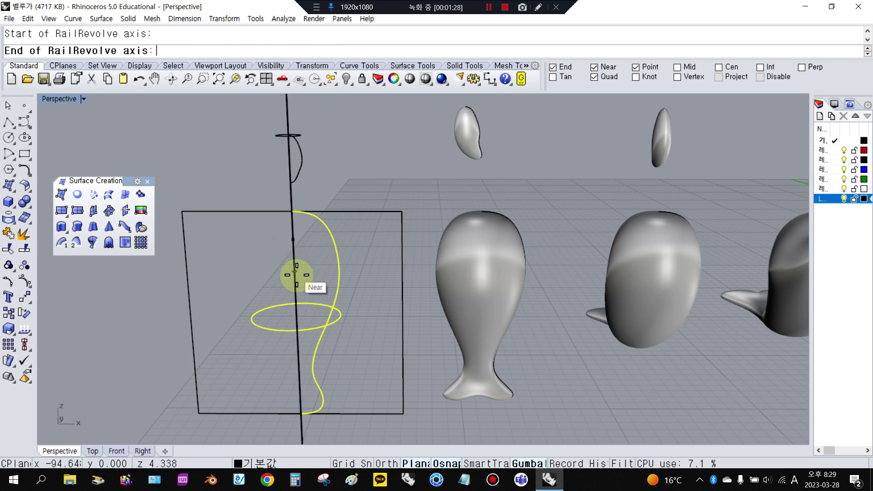
pyautogui.click(297, 284)
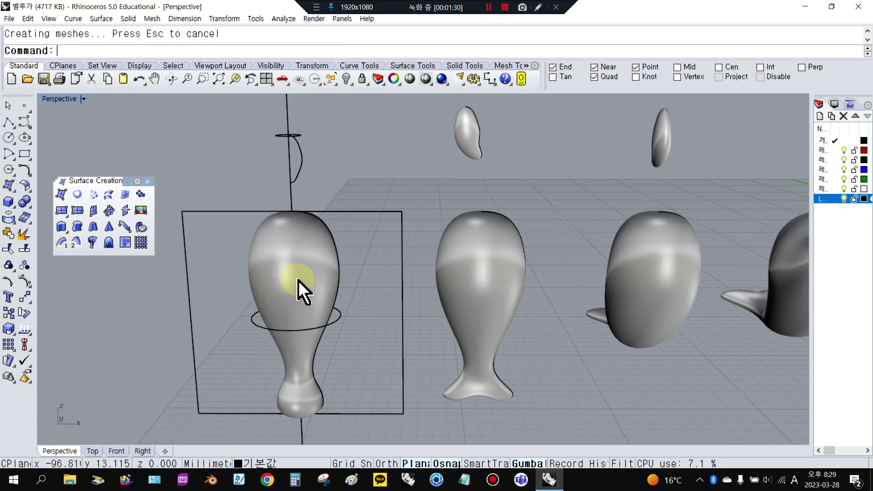
# - Examine the control points of the rail-revolved body from above and the front, and undo the surface
pyautogui.click(298, 285)
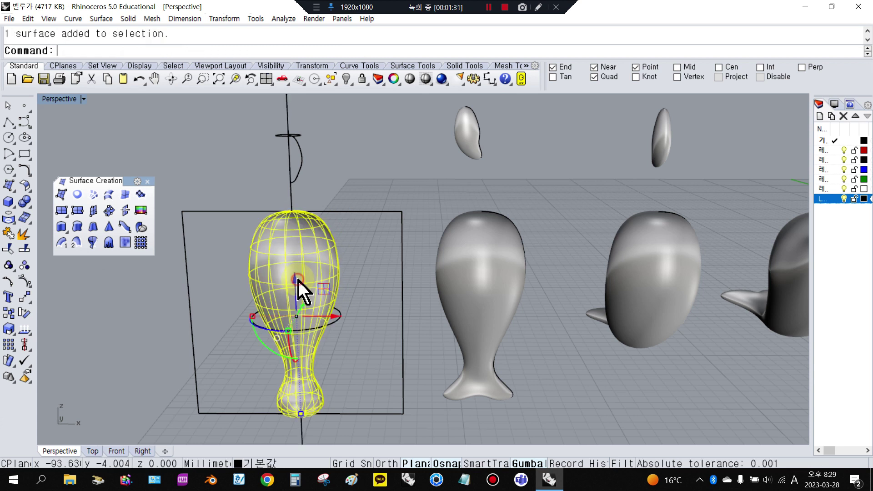
pyautogui.click(26, 283)
pyautogui.moveTo(312, 293); pyautogui.dragTo(312, 354, button='right')
pyautogui.moveTo(291, 253); pyautogui.dragTo(288, 230, button='right')
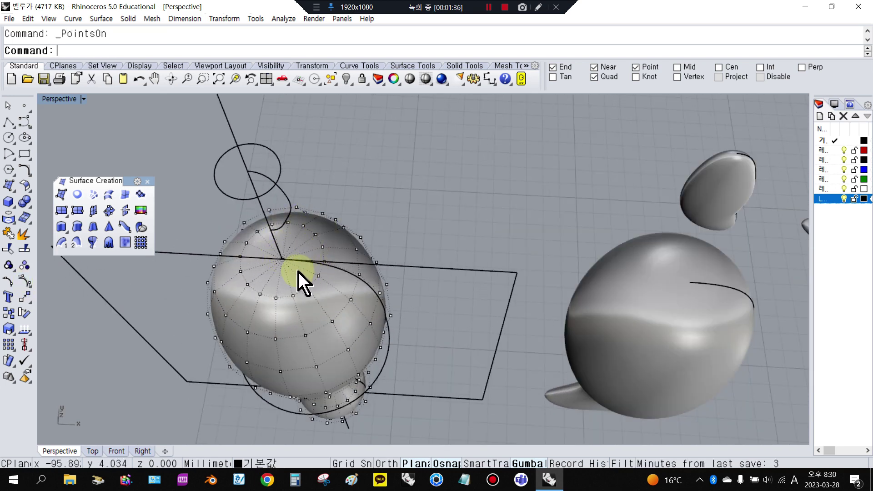
pyautogui.moveTo(331, 364); pyautogui.dragTo(350, 284, button='right')
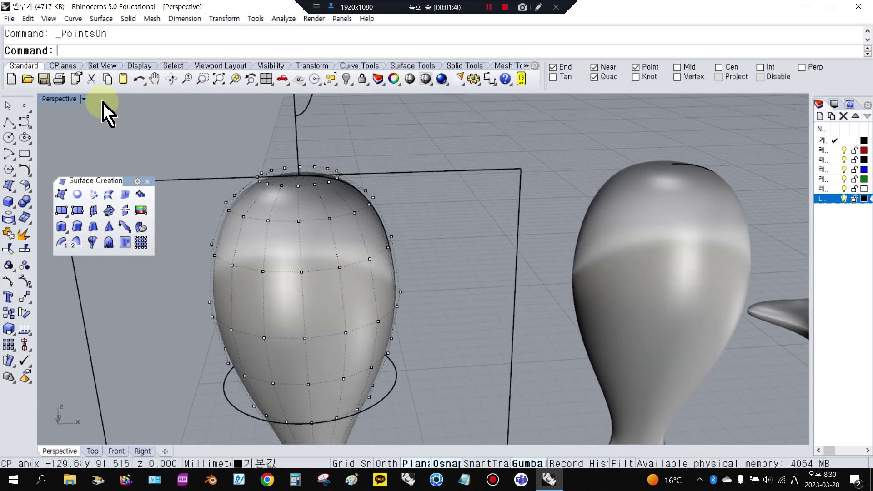
pyautogui.click(139, 78)
# - Show the control points of the body profile curve and the circular rail for comparison, and hide them again
pyautogui.click(378, 207)
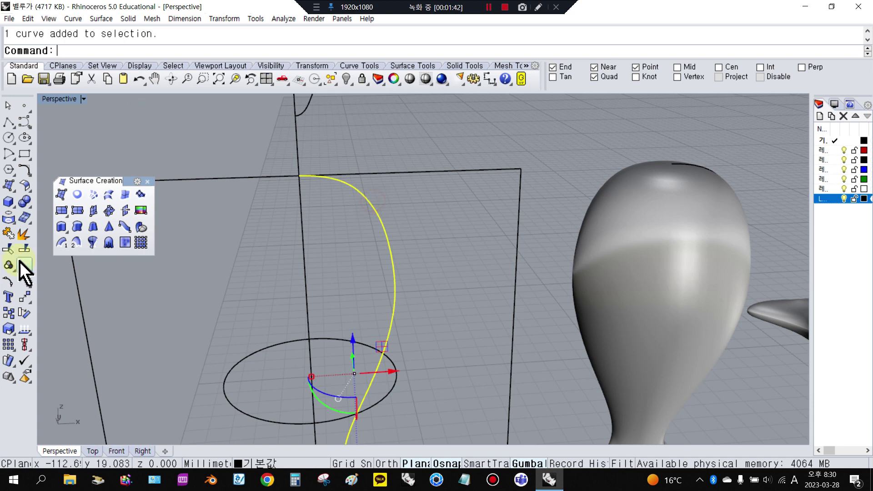
pyautogui.click(24, 266)
pyautogui.click(360, 342)
pyautogui.rightClick(361, 342)
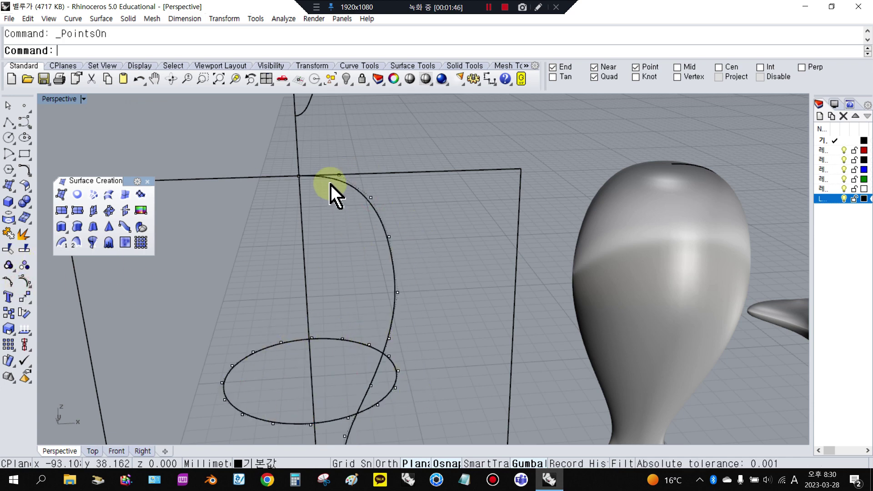
pyautogui.scroll(-4, 334, 195)
pyautogui.rightClick(24, 265)
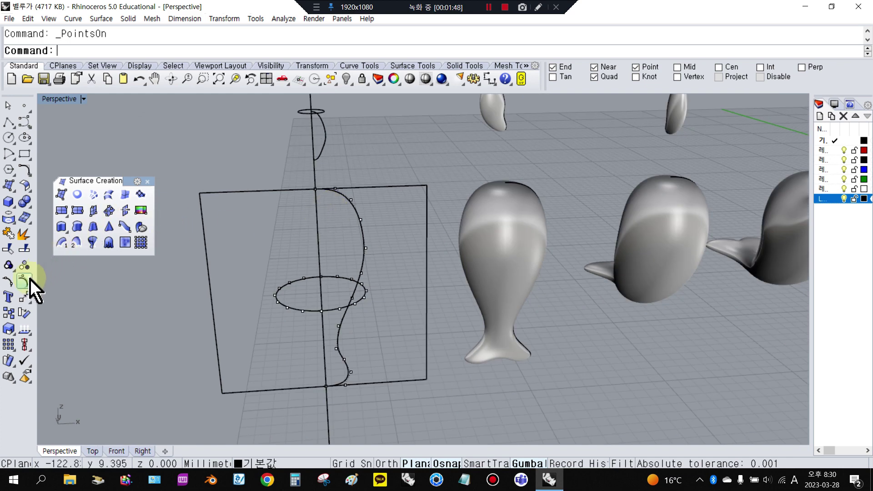
# - Revolve the body profile curve a full 360 degrees about the vertical line with Deformable set to No
pyautogui.click(364, 238)
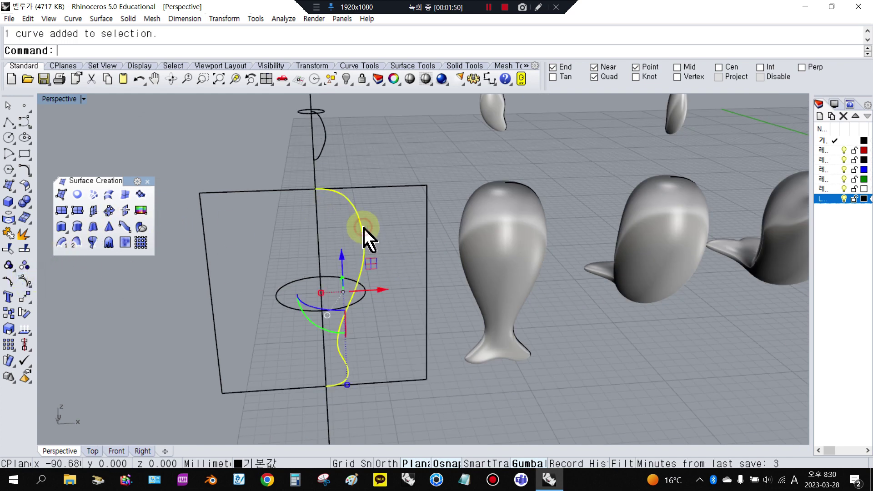
pyautogui.click(85, 242)
pyautogui.click(92, 243)
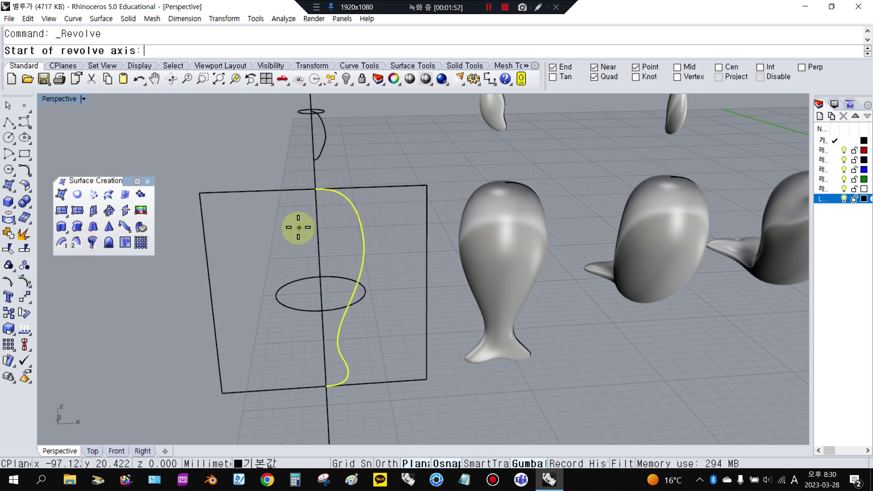
pyautogui.click(317, 216)
pyautogui.click(314, 246)
pyautogui.press('Return')
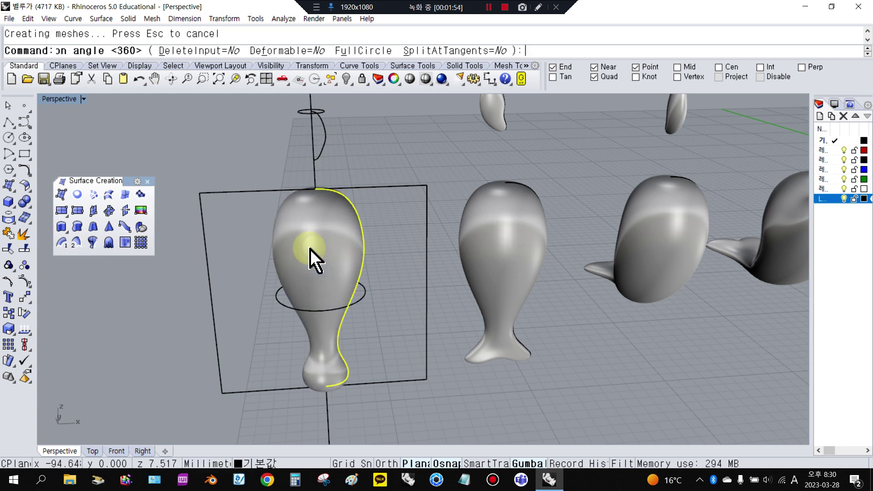
# - Check the control points of the plain revolved body from above and undo the revolve
pyautogui.click(296, 254)
pyautogui.click(33, 295)
pyautogui.moveTo(352, 268); pyautogui.dragTo(344, 323, button='right')
pyautogui.click(138, 78)
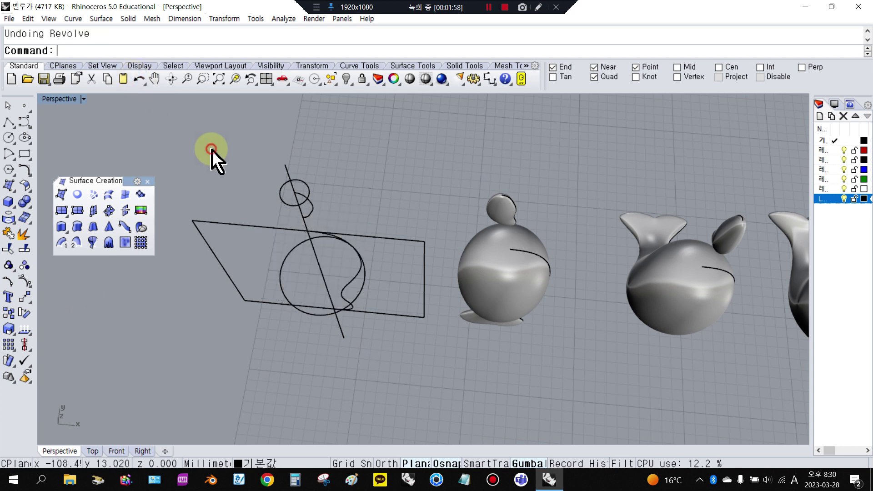
# - Switch to the four-view layout and draw a vertical both-sides line in the Front view, centred on 0, extending about 34 mm each way
pyautogui.doubleClick(45, 99)
pyautogui.scroll(-9, 268, 341)
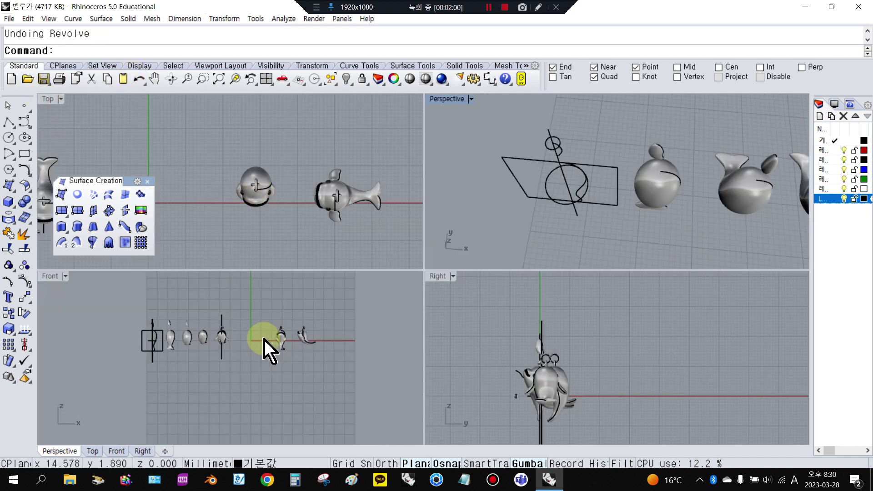
pyautogui.scroll(4, 223, 339)
pyautogui.moveTo(9, 122); pyautogui.dragTo(76, 120)
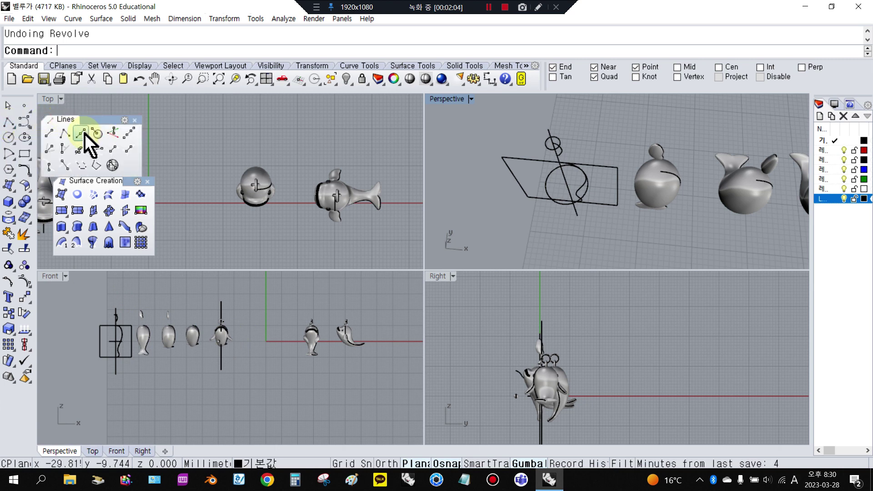
pyautogui.click(83, 134)
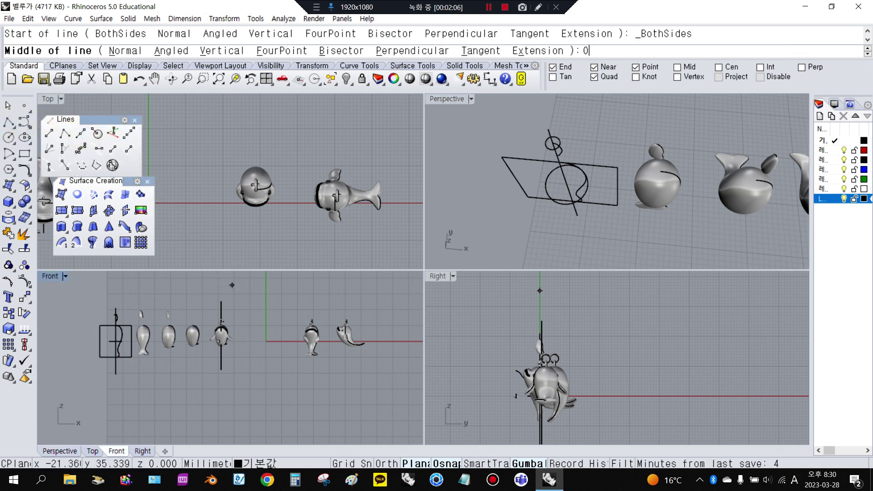
pyautogui.write('0')
pyautogui.press('Return')
pyautogui.press('shift')
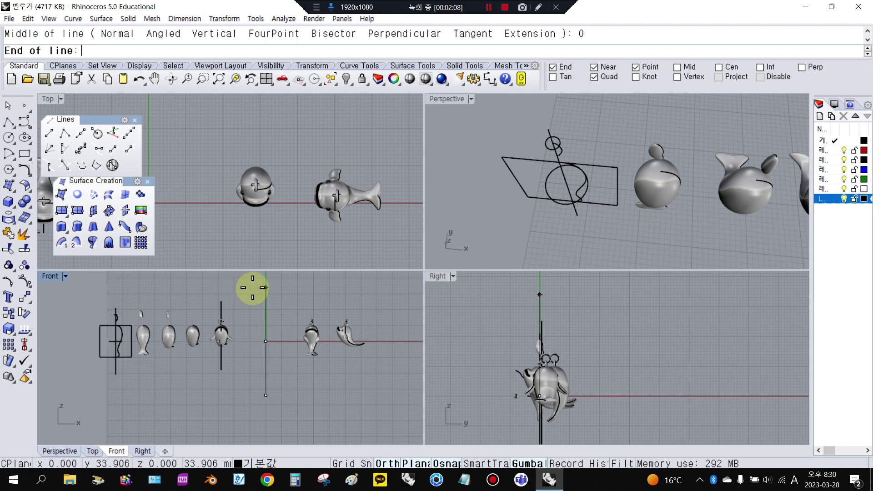
pyautogui.click(254, 287)
pyautogui.scroll(2, 258, 336)
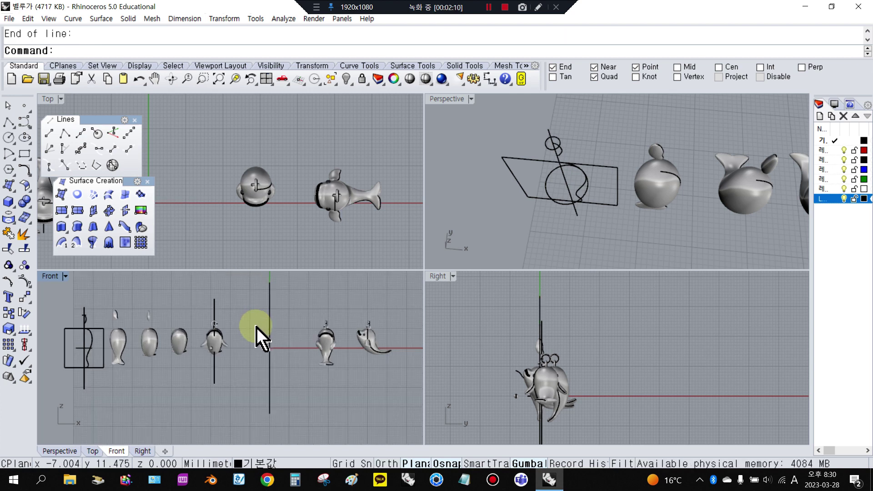
# - Draw a 20 mm square in the Front view, centred on 0, around the newly drawn vertical line
pyautogui.click(104, 354)
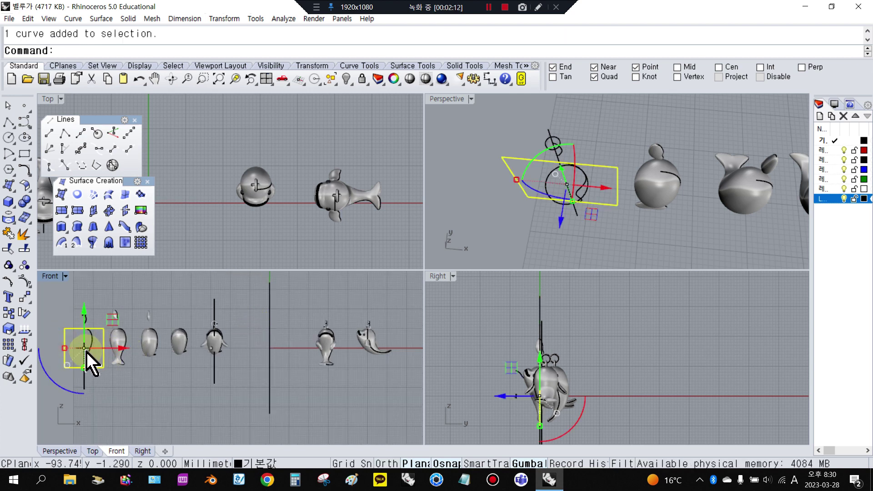
pyautogui.click(196, 294)
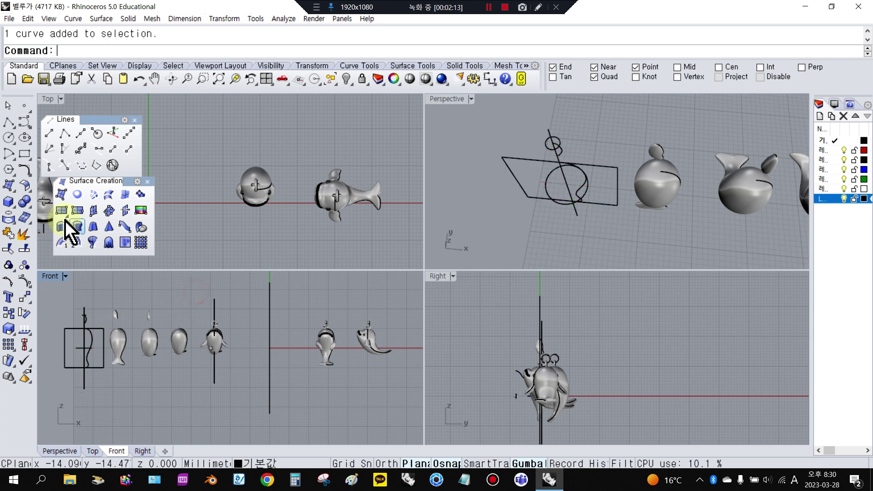
pyautogui.click(24, 156)
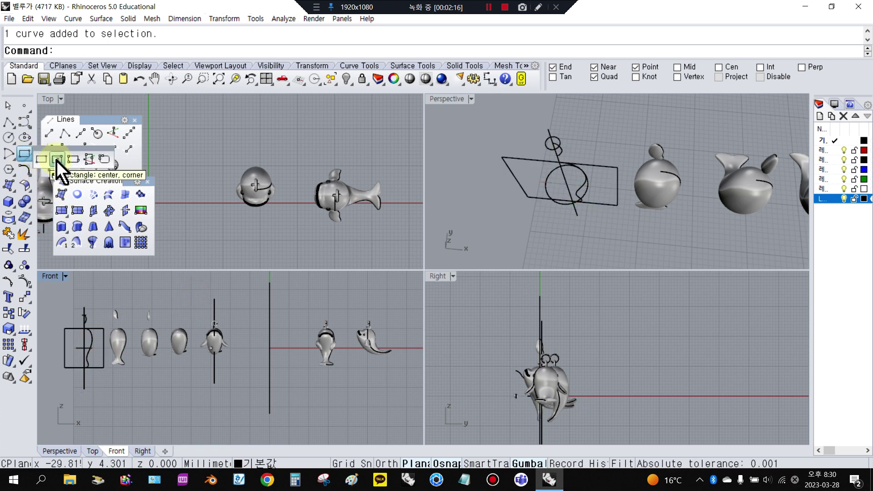
pyautogui.click(56, 159)
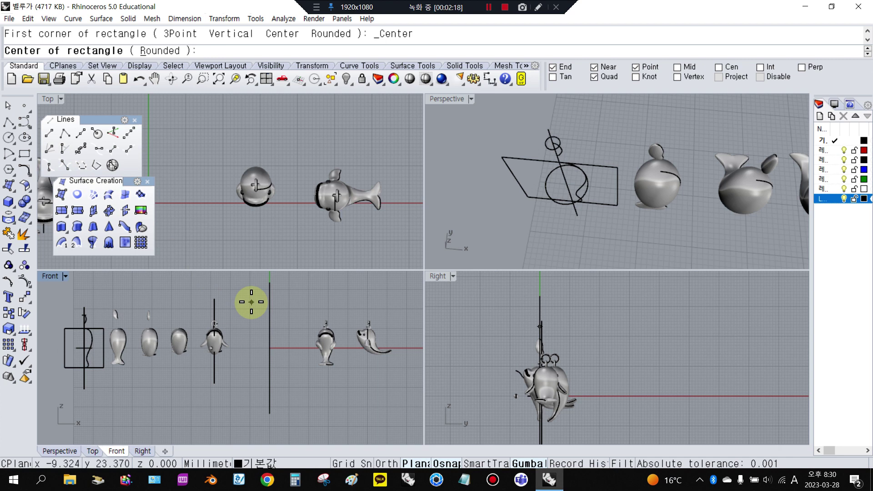
pyautogui.write('0')
pyautogui.press('Return')
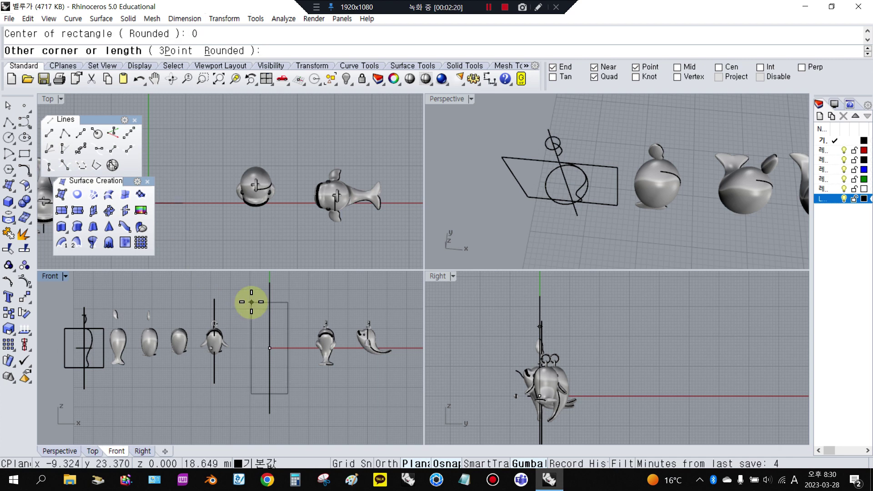
pyautogui.press('Return')
pyautogui.press('Return')
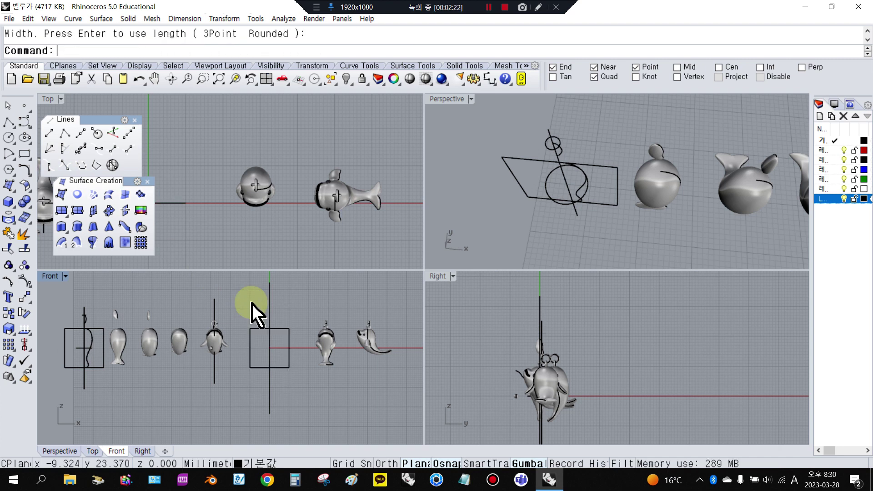
# - Measure the new square's width and height with the Dimension tool without placing any dimensions
pyautogui.click(490, 79)
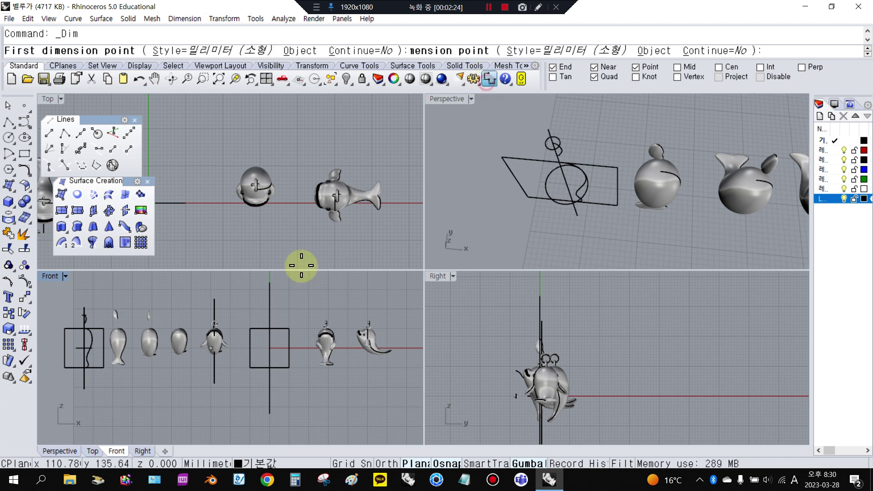
pyautogui.click(251, 327)
pyautogui.click(289, 327)
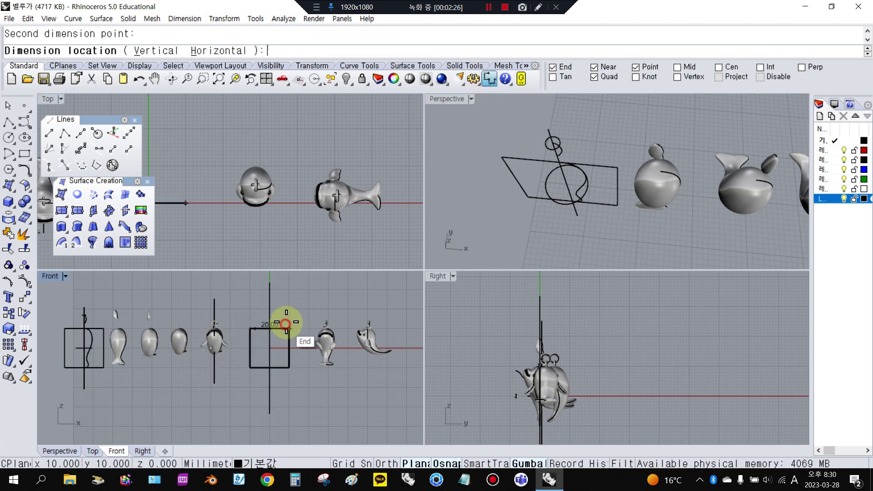
pyautogui.press('Escape')
pyautogui.rightClick(289, 318)
pyautogui.click(288, 328)
pyautogui.click(289, 367)
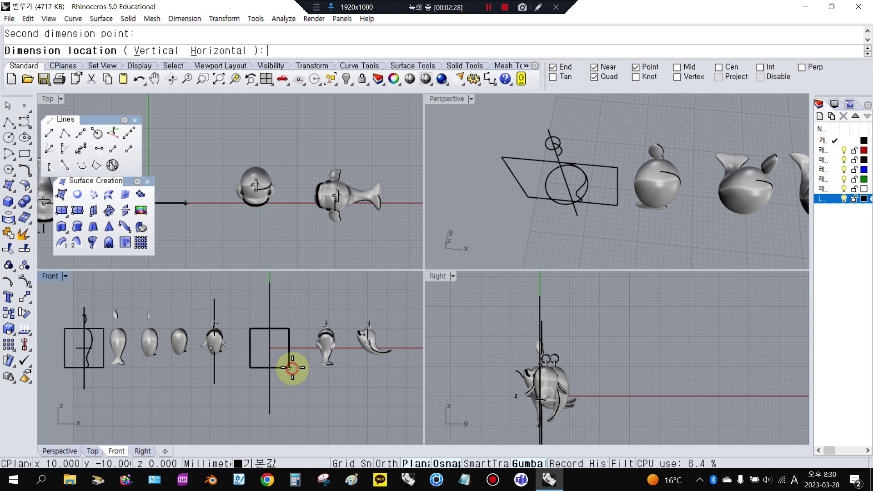
pyautogui.press('Escape')
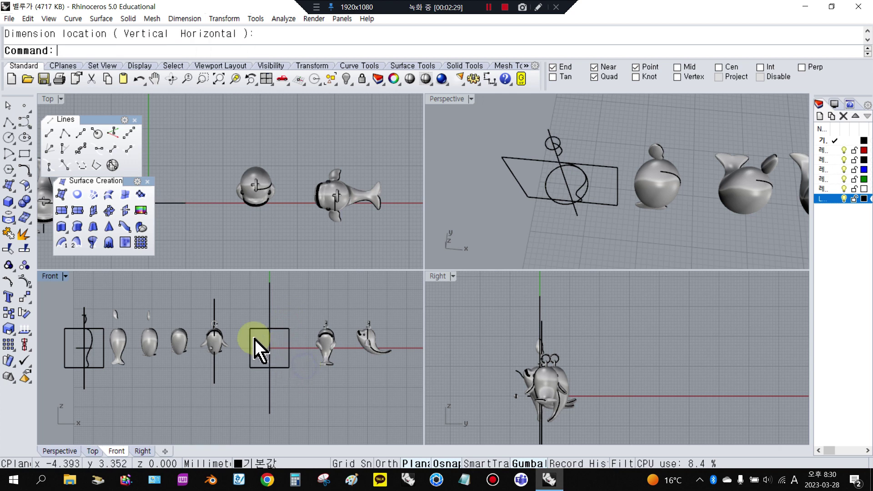
# - Maximise the Front view on the new square and limit the object snaps to End, Near and Mid
pyautogui.doubleClick(51, 276)
pyautogui.click(392, 244)
pyautogui.scroll(5, 505, 241)
pyautogui.moveTo(550, 234); pyautogui.dragTo(476, 207, button='right')
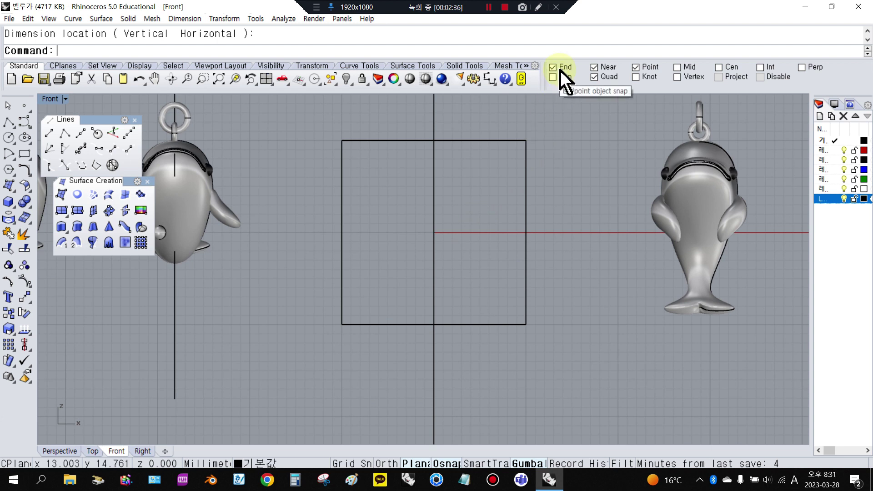
pyautogui.click(596, 68)
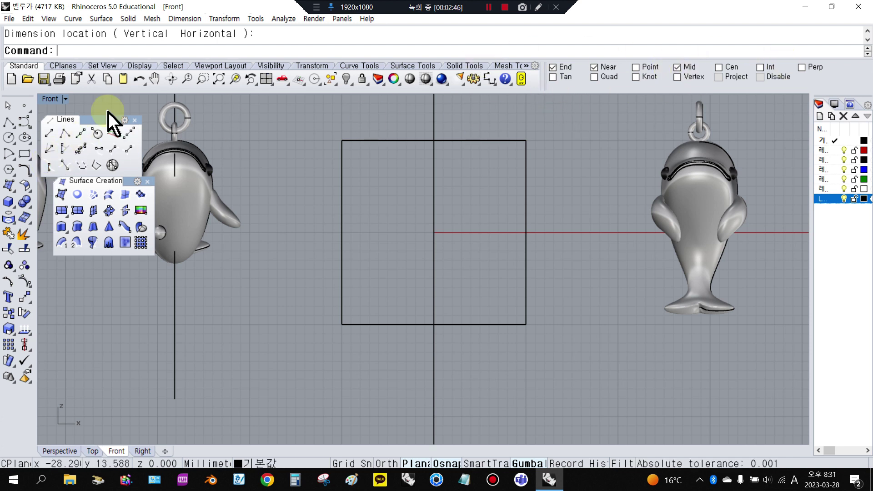
# - Draw a degree-3 control point curve from the square's upper-edge midpoint to its lower-edge midpoint, bulging about 5 mm, narrowing to about 2 mm and flaring at the tail
pyautogui.click(24, 128)
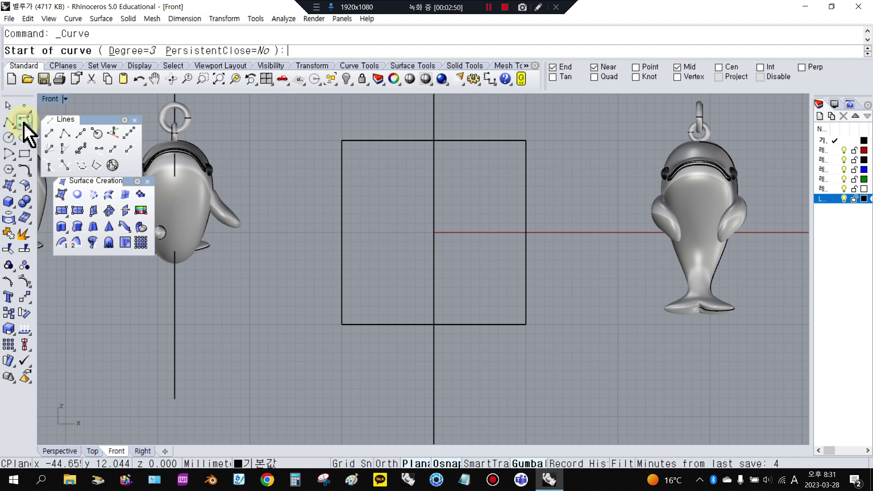
pyautogui.scroll(4, 409, 128)
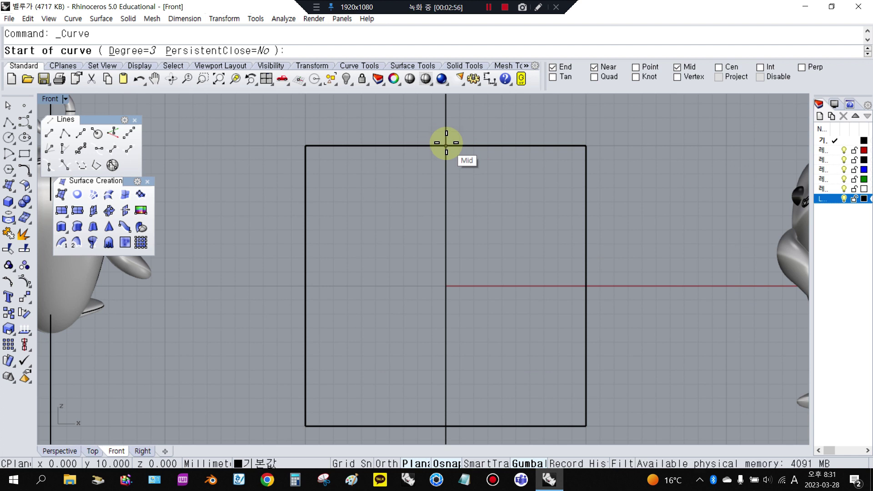
pyautogui.click(446, 144)
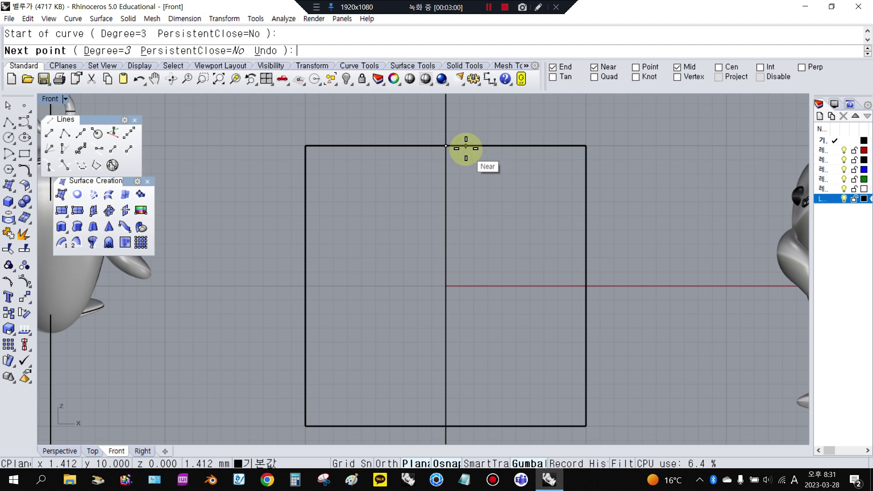
pyautogui.click(466, 146)
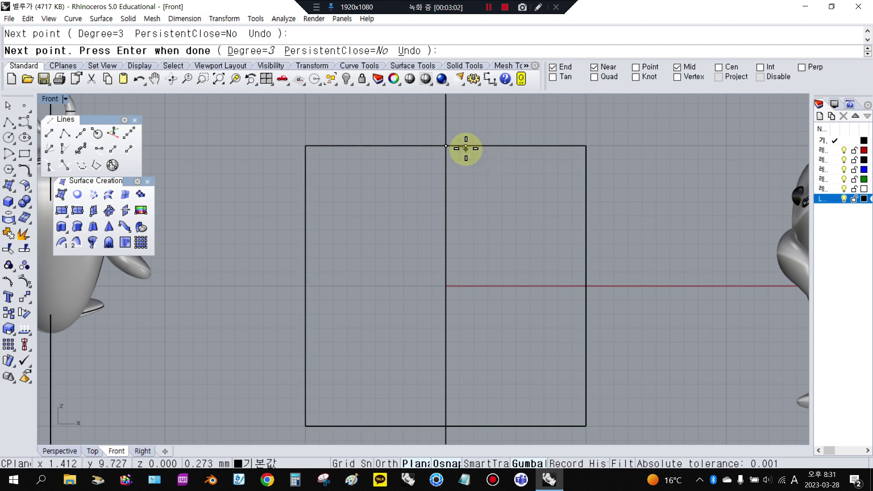
pyautogui.click(496, 158)
pyautogui.click(505, 179)
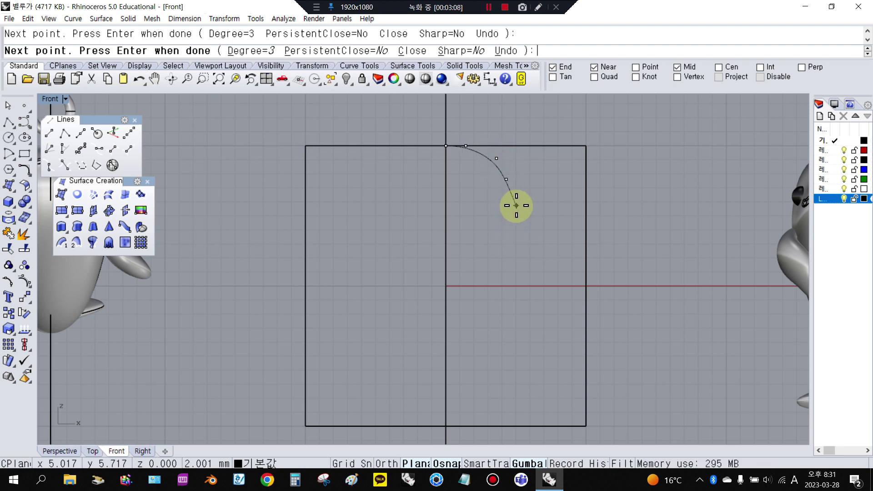
pyautogui.click(516, 211)
pyautogui.click(515, 239)
pyautogui.click(509, 272)
pyautogui.click(492, 310)
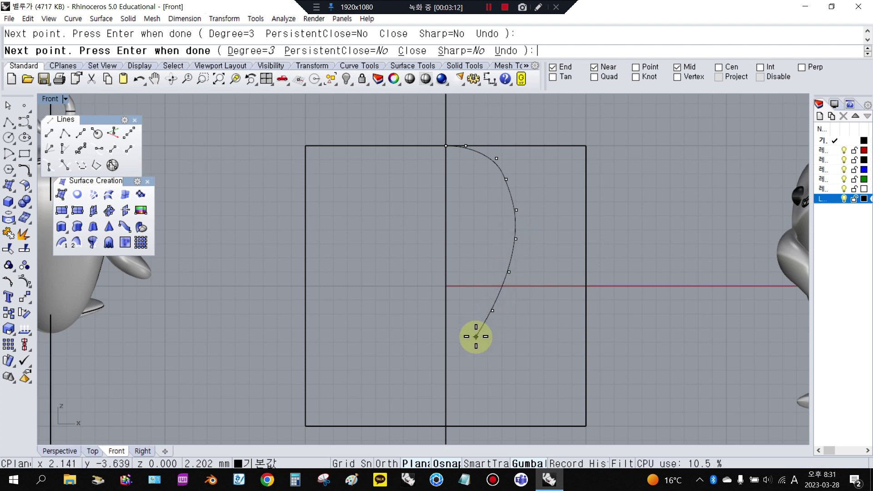
pyautogui.click(474, 353)
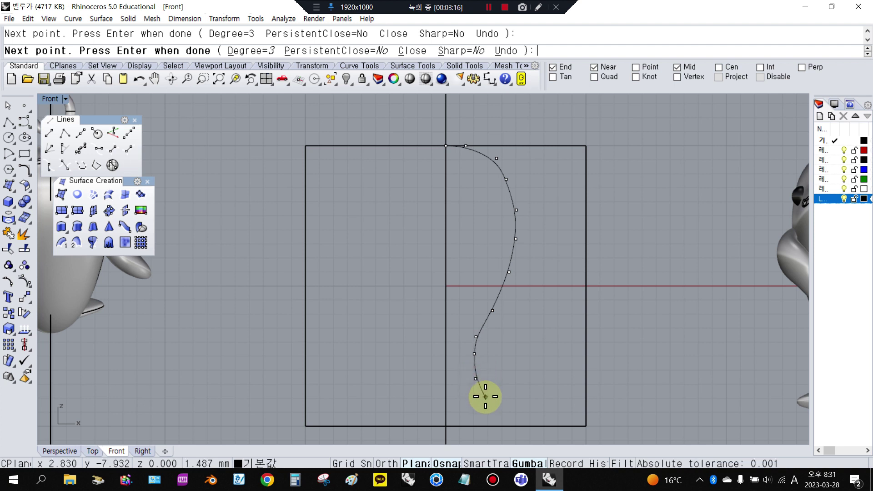
pyautogui.click(487, 401)
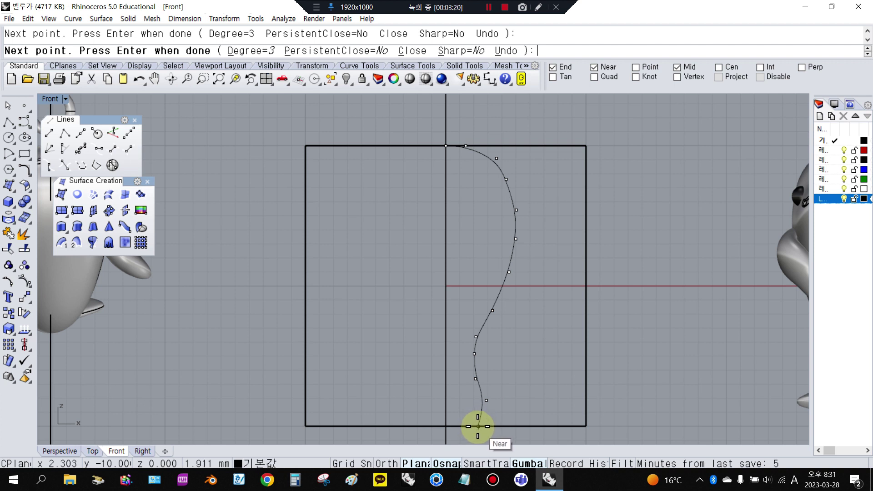
pyautogui.click(477, 426)
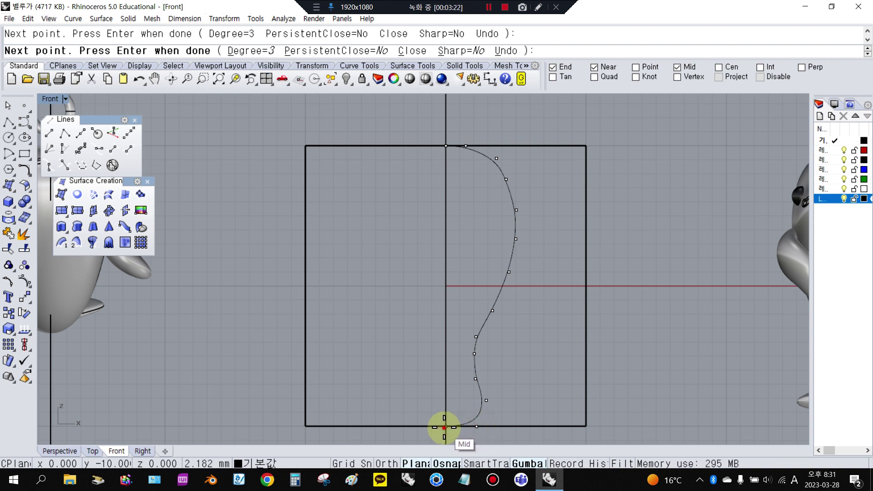
pyautogui.click(445, 427)
pyautogui.press('Return')
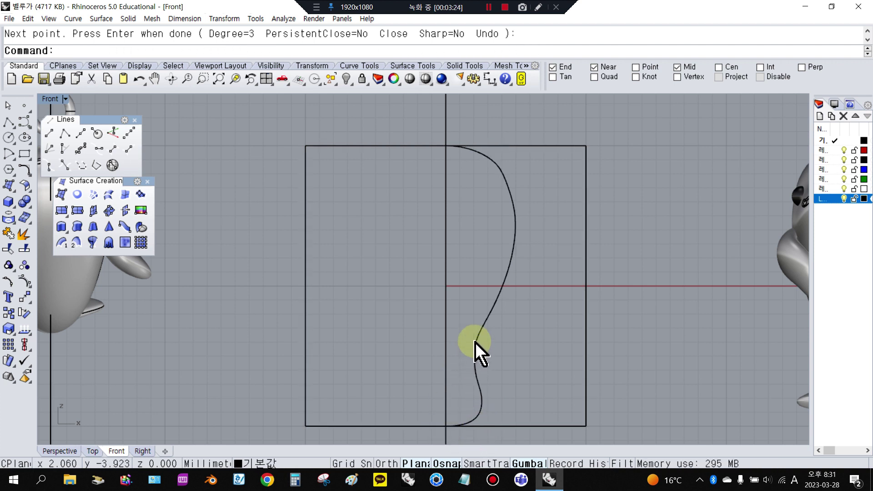
# - Show the profile curve's control points and move the upper ones slightly outward to round the whale's head
pyautogui.click(477, 342)
pyautogui.click(22, 282)
pyautogui.moveTo(516, 215); pyautogui.dragTo(487, 225, button='right')
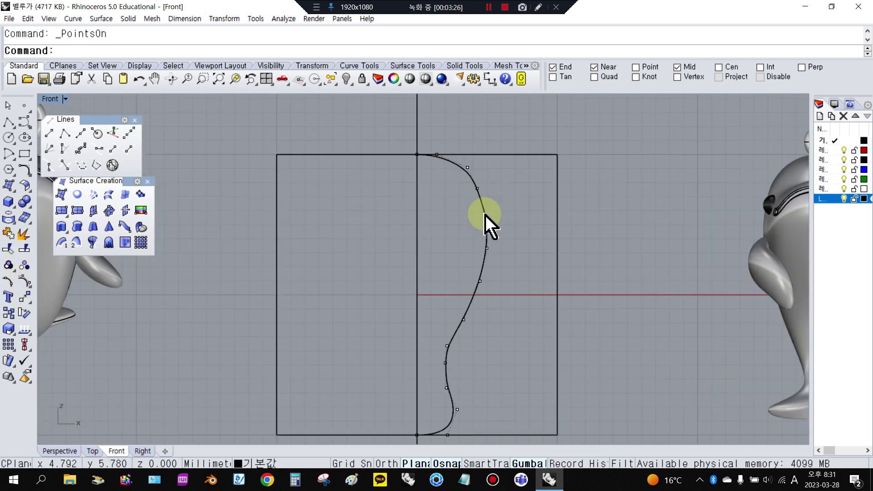
pyautogui.click(484, 221)
pyautogui.moveTo(478, 189); pyautogui.dragTo(496, 194)
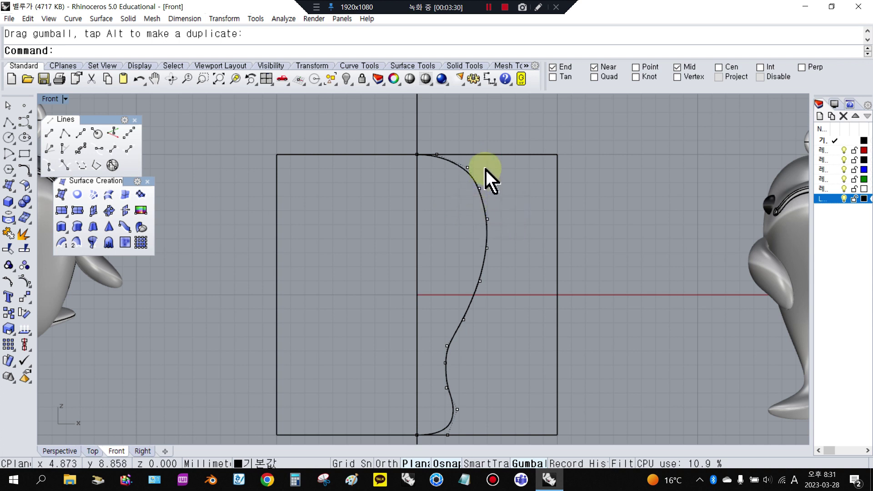
pyautogui.click(468, 167)
pyautogui.moveTo(496, 163); pyautogui.dragTo(493, 167)
pyautogui.click(497, 190)
pyautogui.moveTo(470, 317); pyautogui.dragTo(482, 268, button='right')
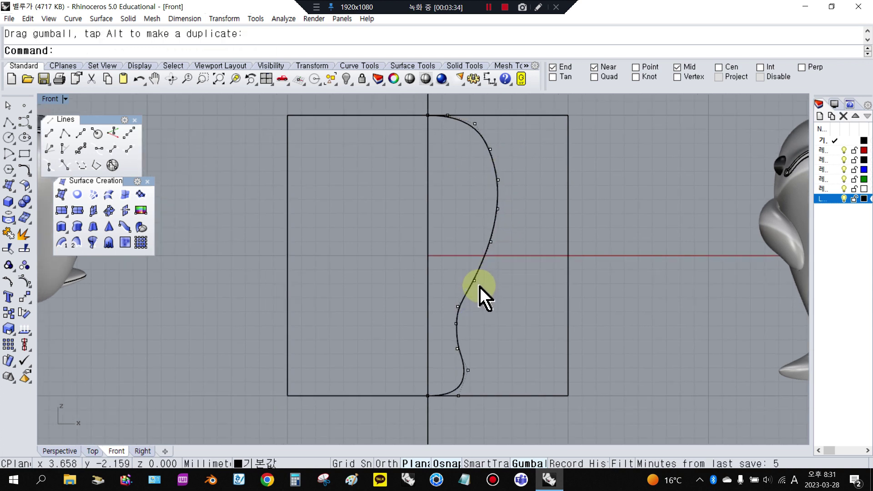
# - Move the profile curve's middle and waist control points slightly to smooth the taper toward the tail, and hide the points
pyautogui.click(492, 241)
pyautogui.moveTo(491, 230); pyautogui.dragTo(503, 248)
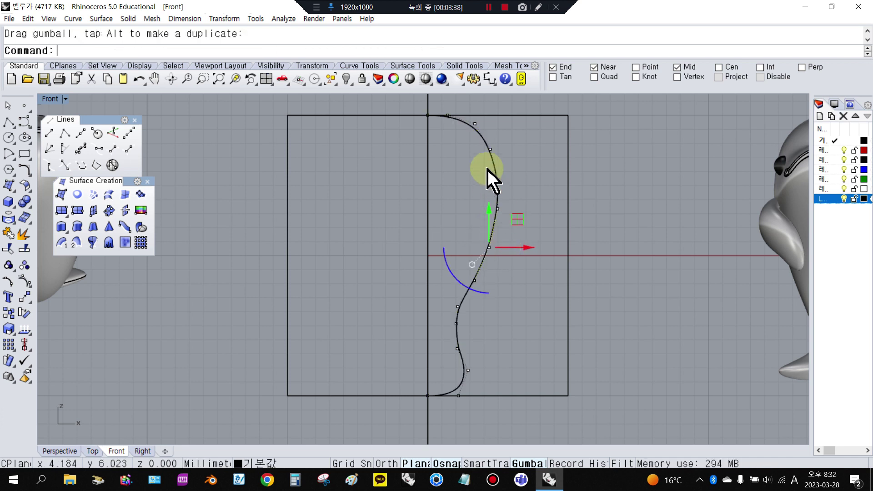
pyautogui.click(475, 282)
pyautogui.moveTo(493, 280); pyautogui.dragTo(496, 282)
pyautogui.click(441, 323)
pyautogui.click(454, 325)
pyautogui.moveTo(465, 323); pyautogui.dragTo(463, 324)
pyautogui.moveTo(452, 288); pyautogui.dragTo(454, 300)
pyautogui.click(546, 322)
pyautogui.scroll(-3, 509, 303)
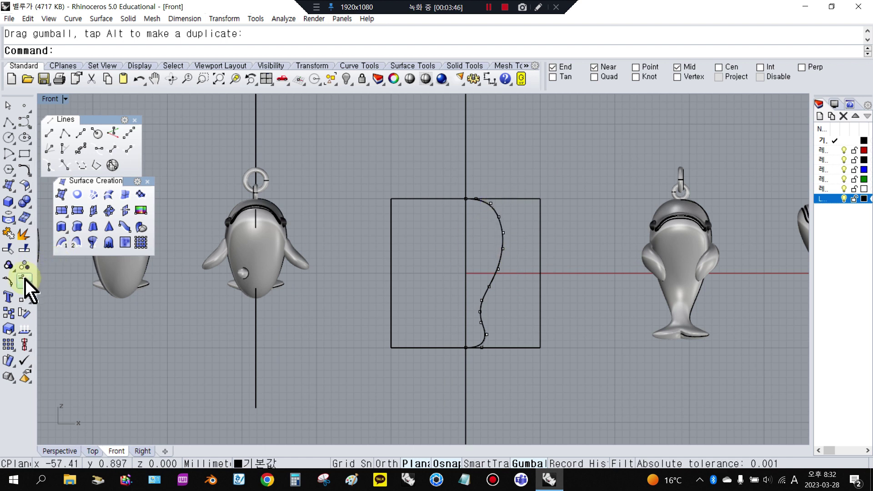
# - Measure the horizontal distance between the vertical line and the profile curve's widest point without placing a dimension
pyautogui.click(489, 80)
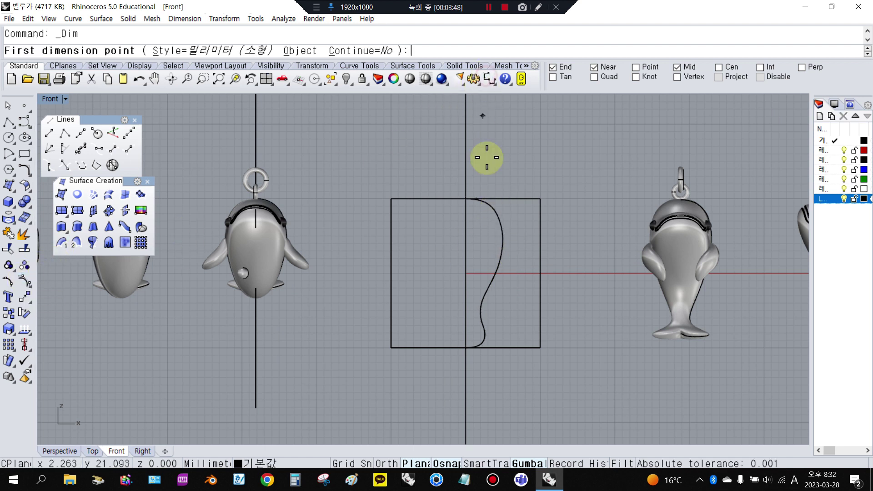
pyautogui.scroll(1, 506, 246)
pyautogui.click(502, 239)
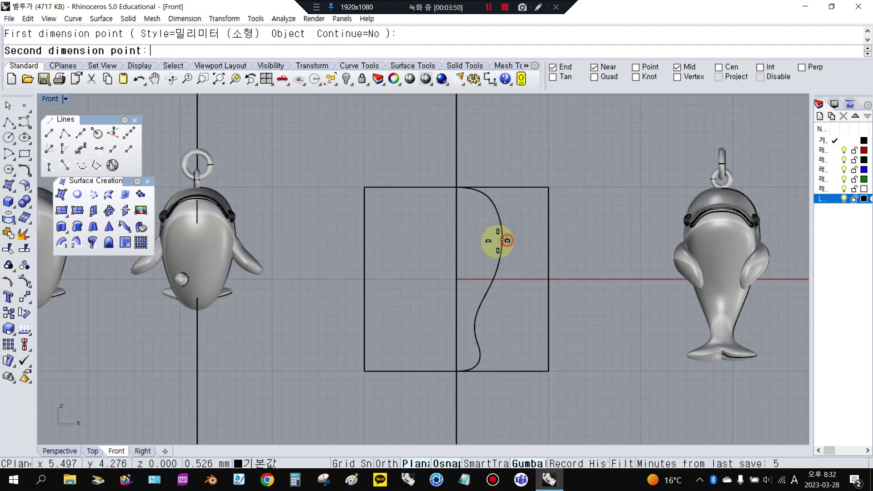
pyautogui.click(459, 238)
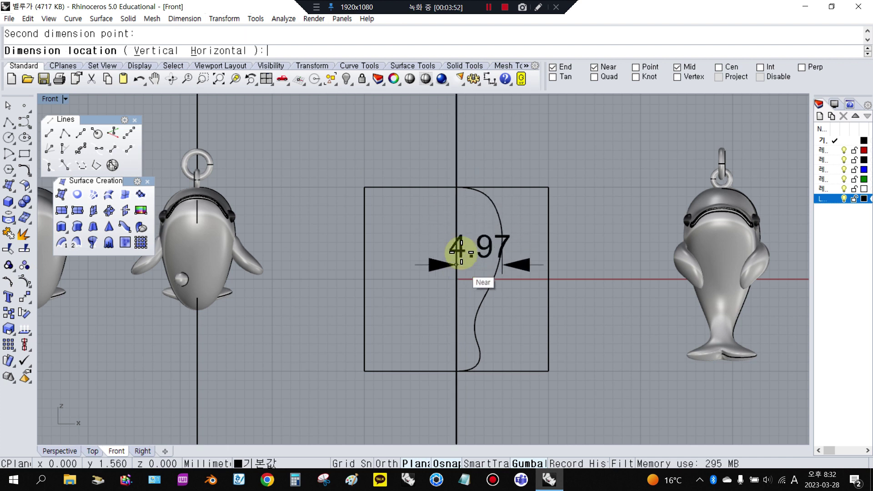
pyautogui.scroll(2, 464, 247)
pyautogui.rightClick(467, 235)
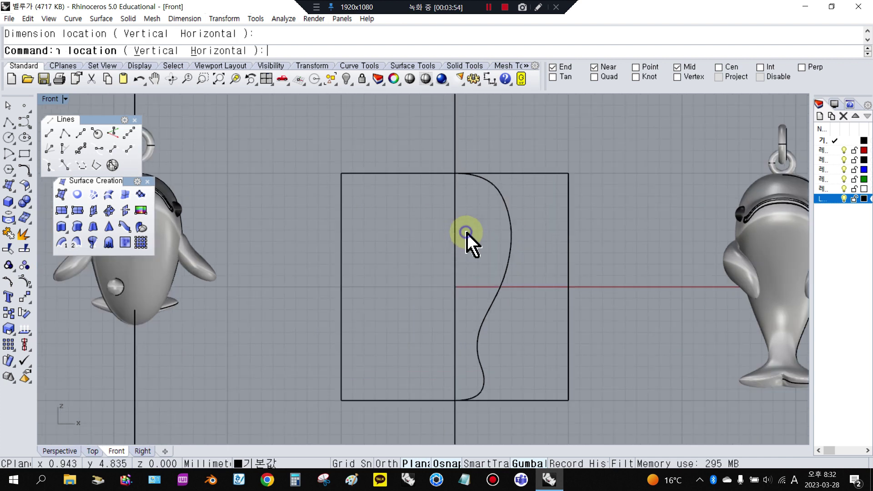
pyautogui.rightClick(465, 233)
pyautogui.click(455, 235)
pyautogui.click(511, 234)
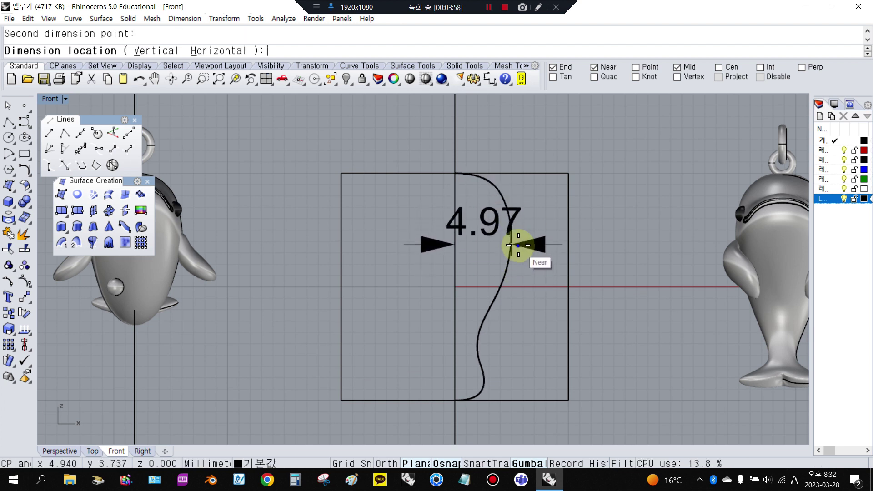
pyautogui.press('Escape')
# - Draw a circle of radius 4.97 mm in the Top view, centred on the upper end of the body's vertical line
pyautogui.doubleClick(50, 98)
pyautogui.scroll(-7, 283, 169)
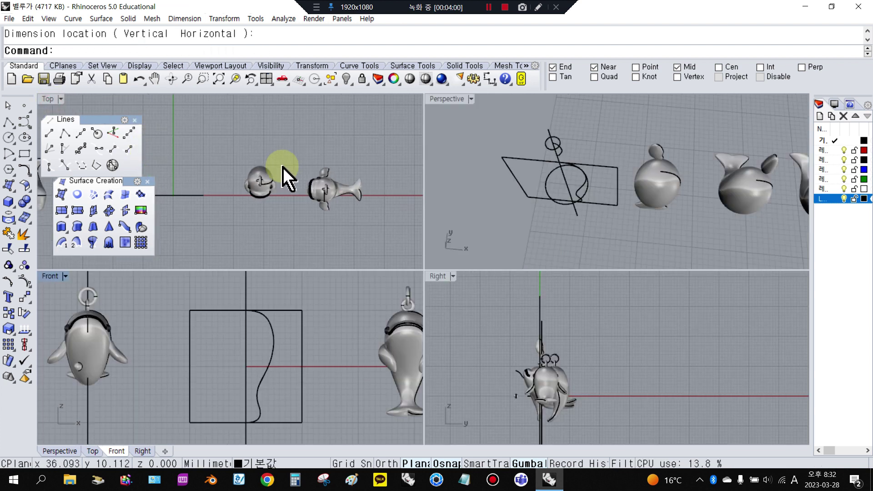
pyautogui.scroll(7, 186, 181)
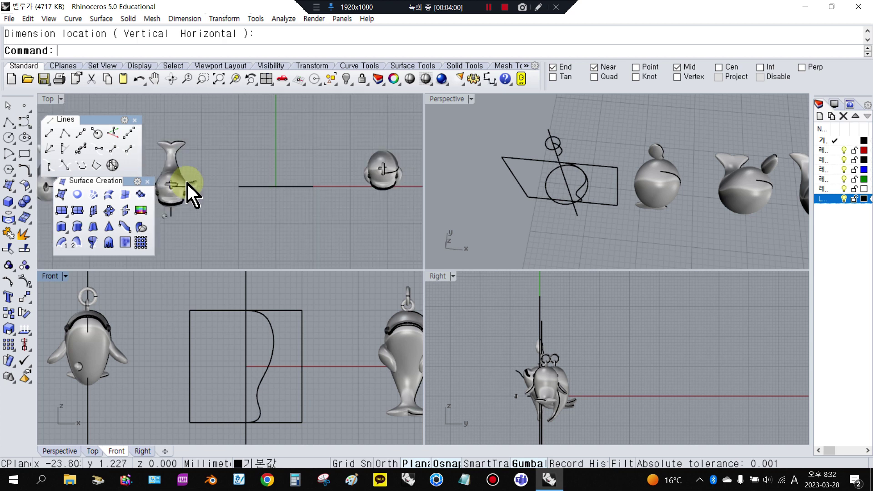
pyautogui.click(7, 138)
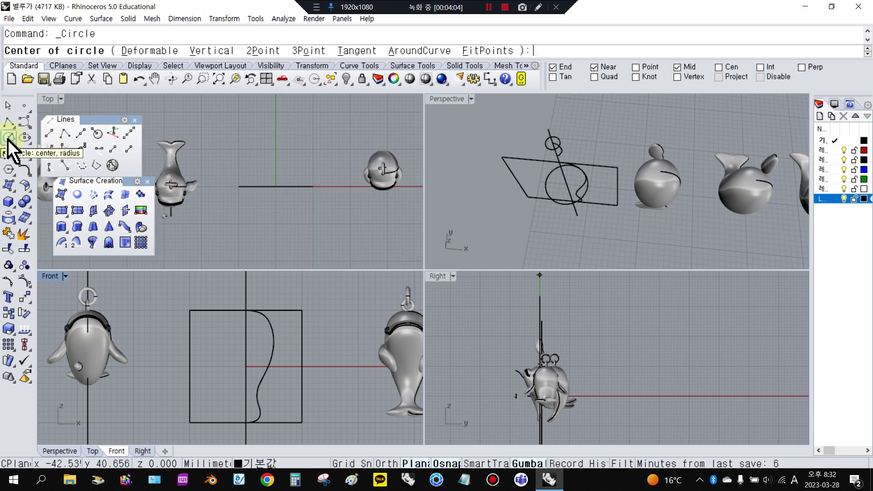
pyautogui.scroll(3, 276, 185)
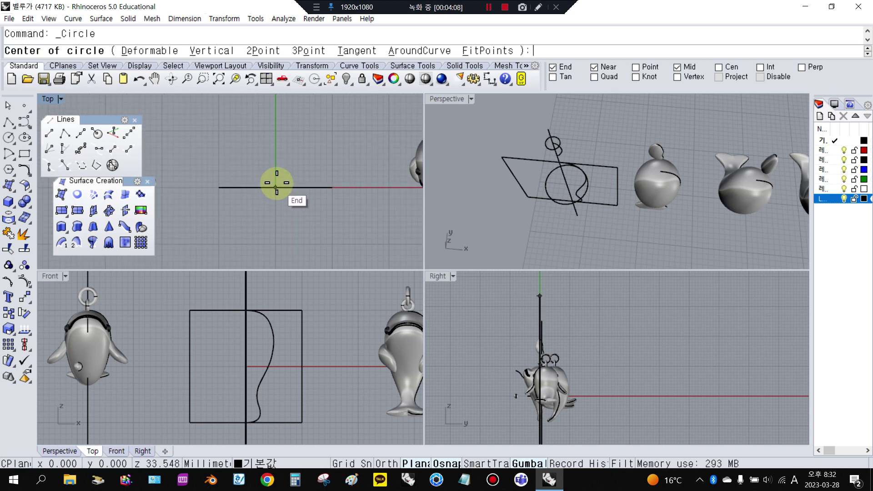
pyautogui.click(276, 185)
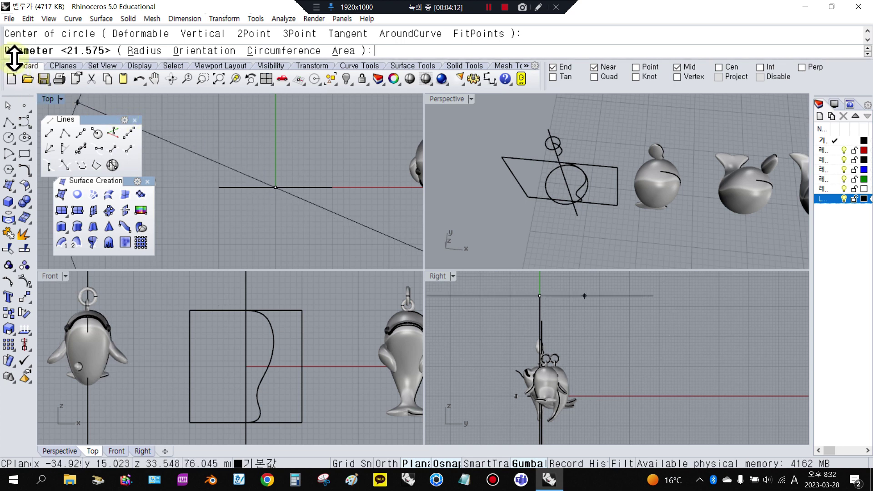
pyautogui.click(139, 52)
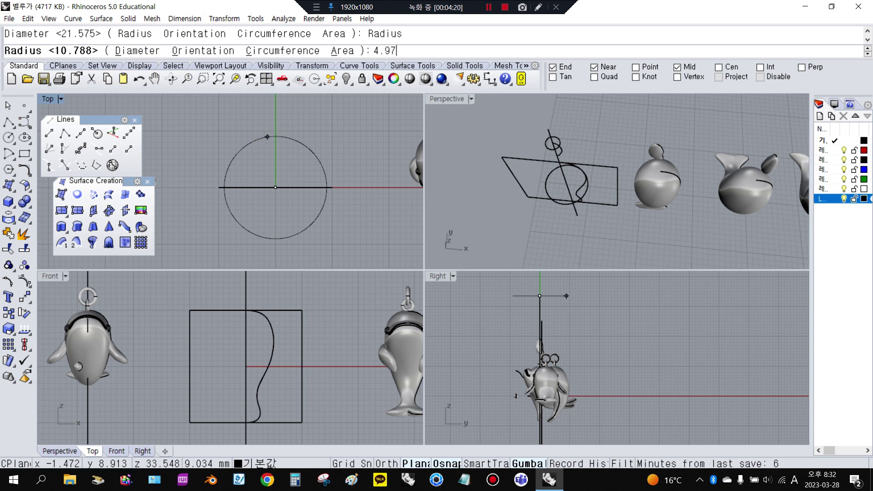
pyautogui.click(267, 138)
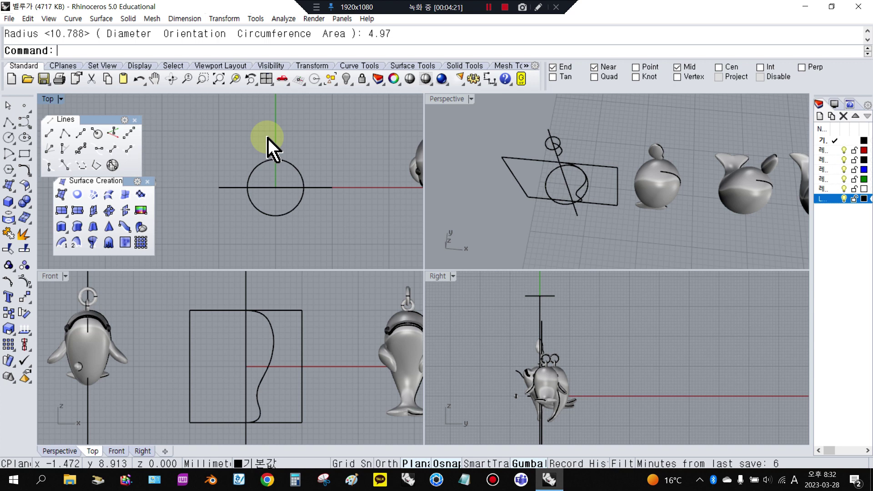
# - Move the circle straight down in the Front view until its edge meets the widest point of the profile curve
pyautogui.click(286, 162)
pyautogui.scroll(-5, 279, 335)
pyautogui.moveTo(273, 310); pyautogui.dragTo(273, 339, button='right')
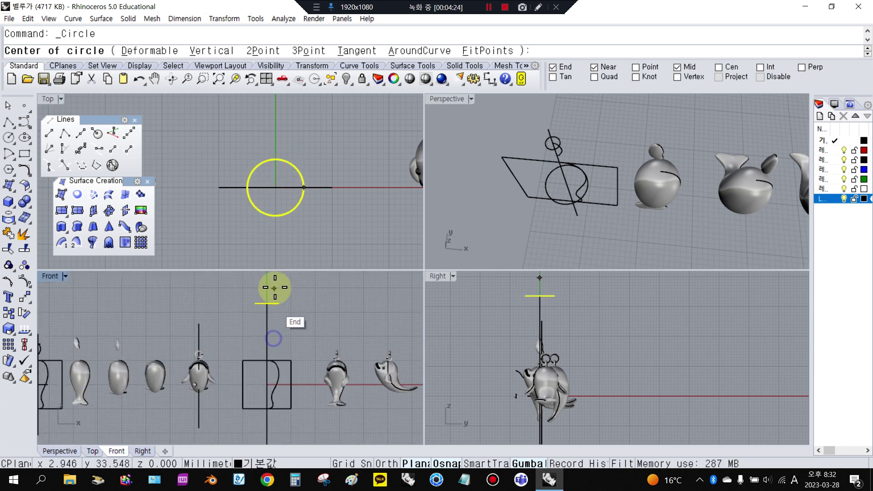
pyautogui.press('Escape')
pyautogui.moveTo(267, 287); pyautogui.dragTo(277, 376)
pyautogui.scroll(5, 272, 375)
pyautogui.moveTo(237, 336); pyautogui.dragTo(239, 326)
pyautogui.scroll(4, 292, 362)
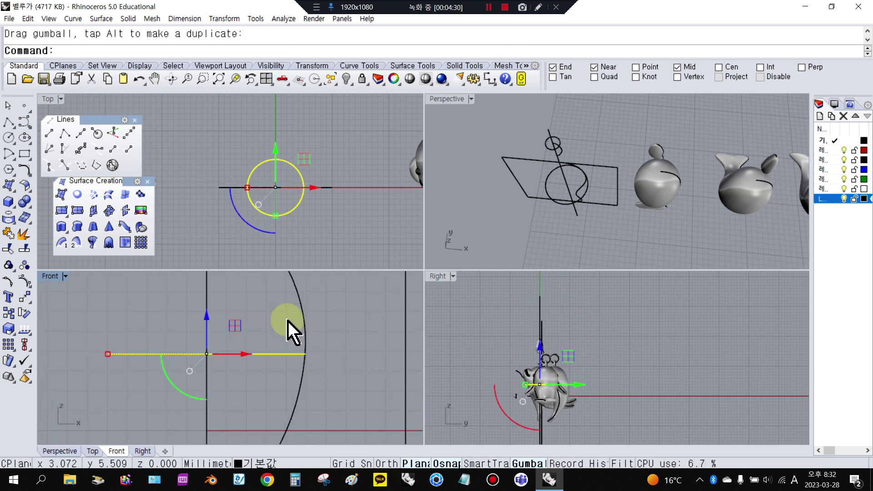
pyautogui.moveTo(207, 317); pyautogui.dragTo(207, 316)
pyautogui.click(335, 294)
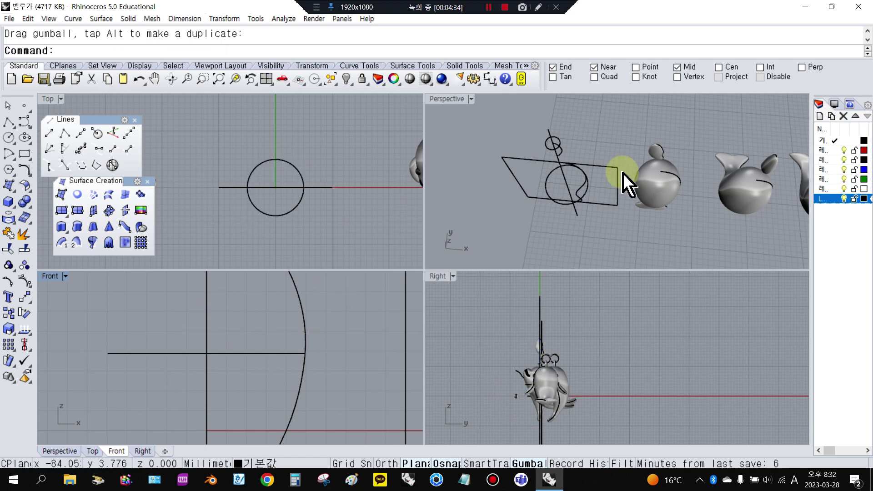
# - Rebuild the circle with a point count of 16 and degree 3, deleting the input curve
pyautogui.click(297, 359)
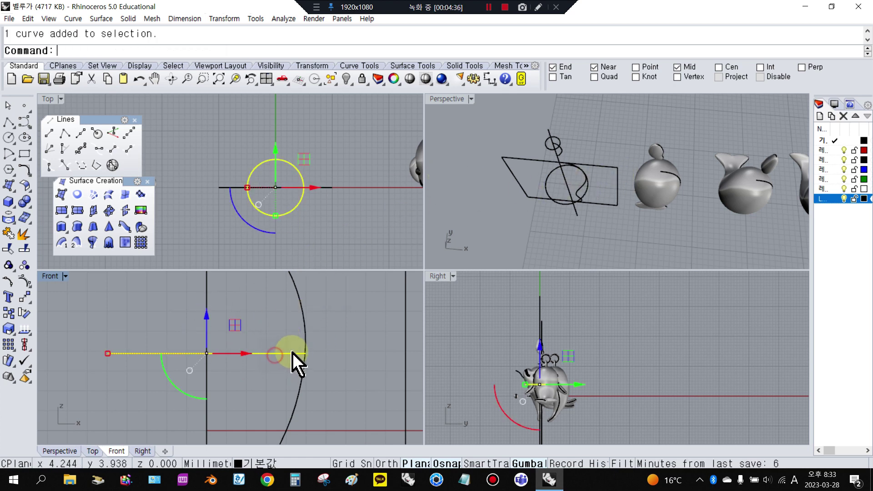
pyautogui.scroll(-3, 319, 346)
pyautogui.click(294, 208)
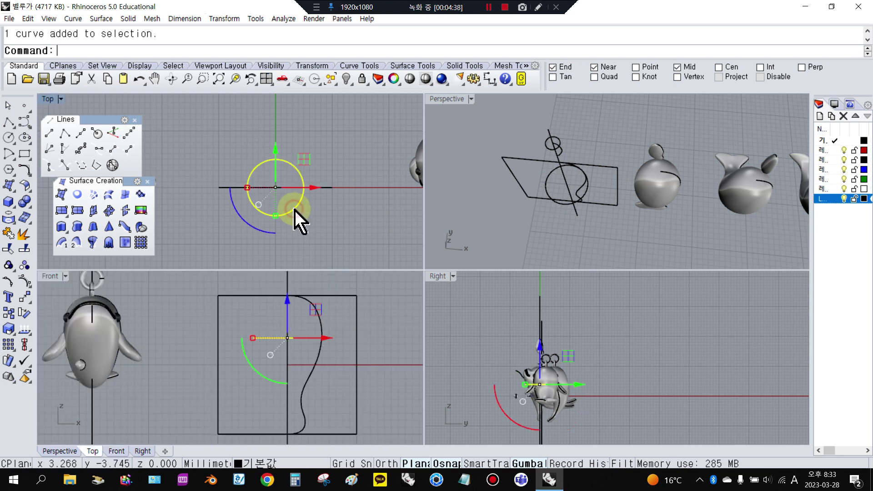
pyautogui.click(23, 172)
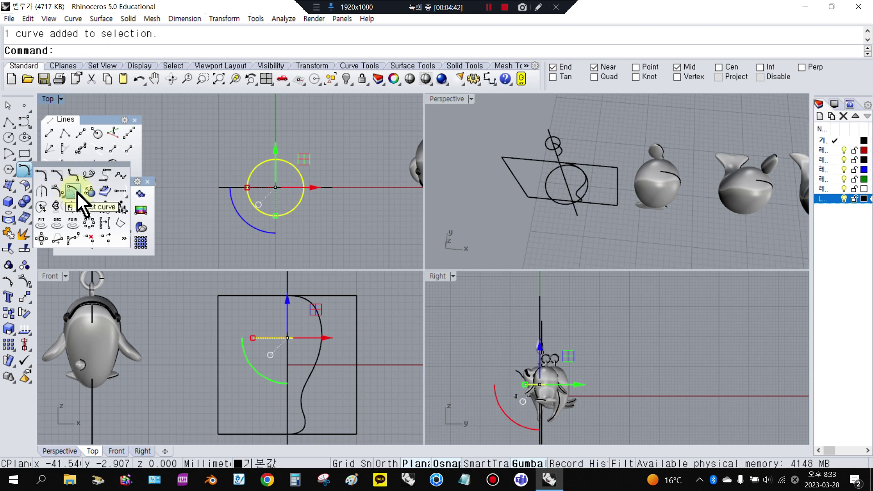
pyautogui.click(105, 207)
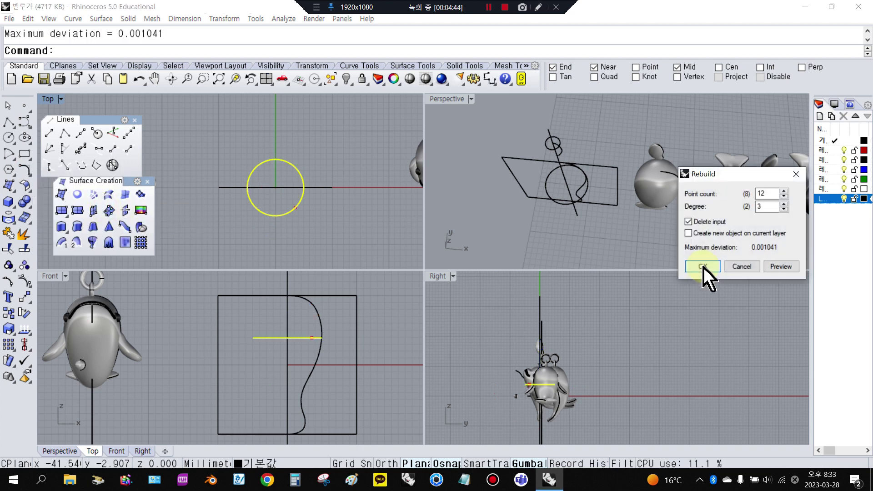
pyautogui.moveTo(721, 175); pyautogui.dragTo(308, 169)
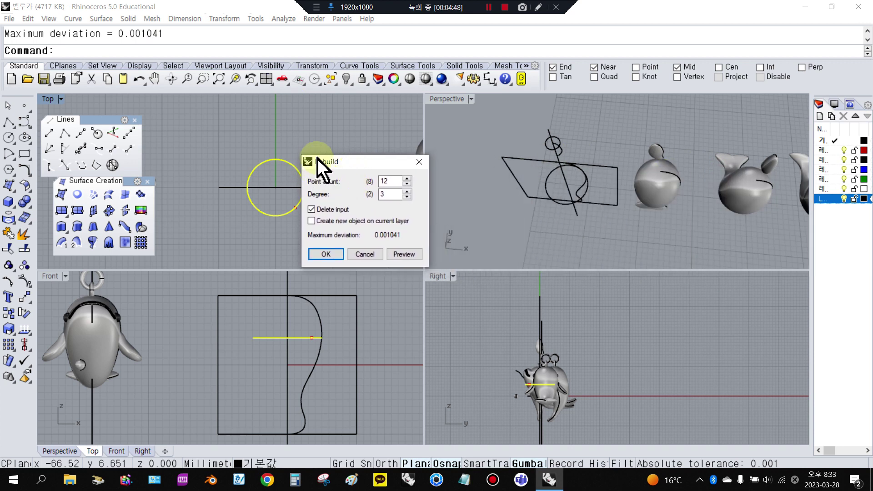
pyautogui.moveTo(398, 162); pyautogui.dragTo(412, 161)
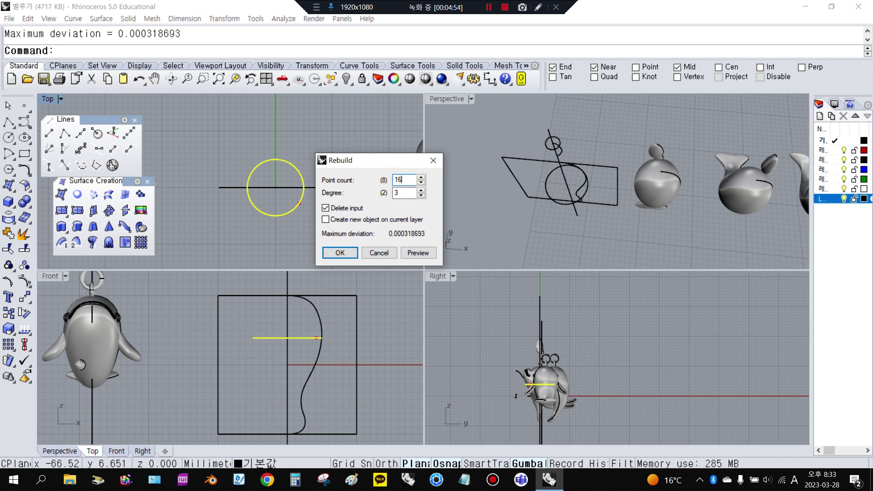
pyautogui.click(349, 253)
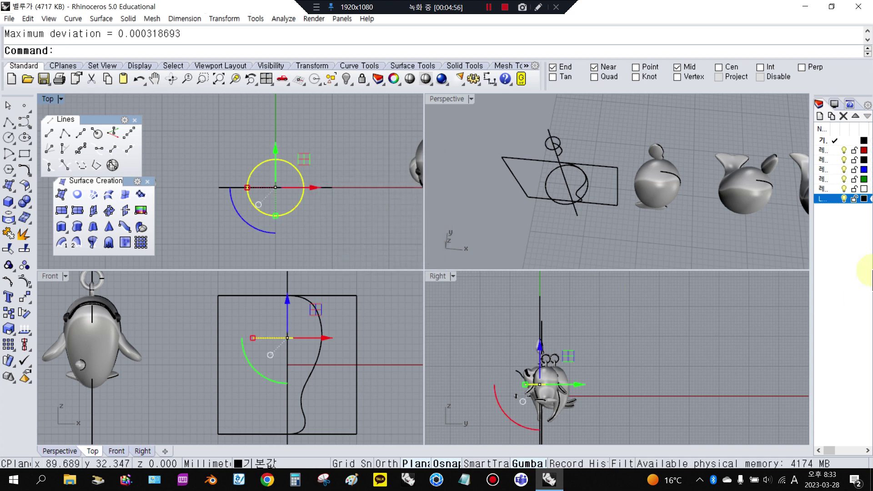
# - Rail Revolve the profile curve along the circle, using two points on the vertical line as the axis
pyautogui.click(180, 307)
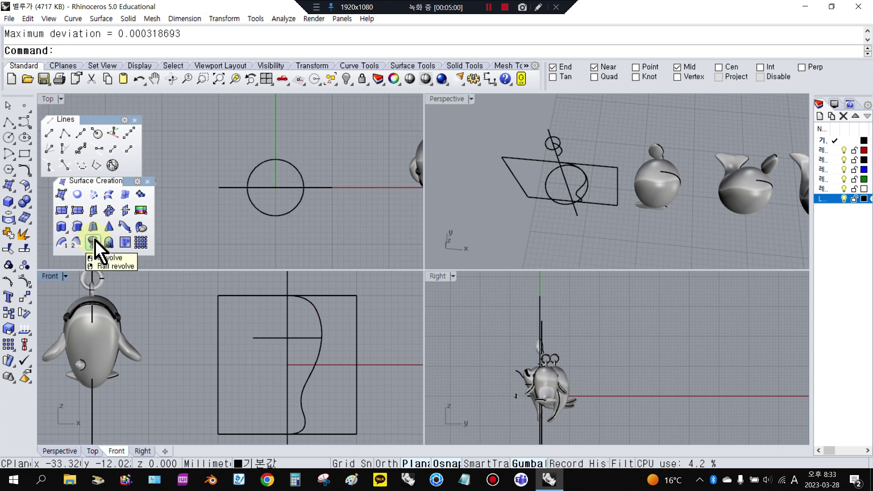
pyautogui.rightClick(96, 242)
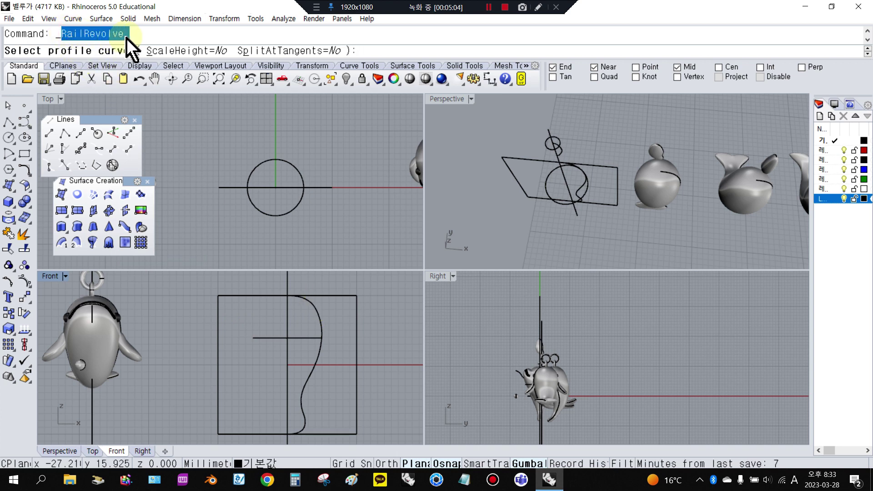
pyautogui.click(318, 324)
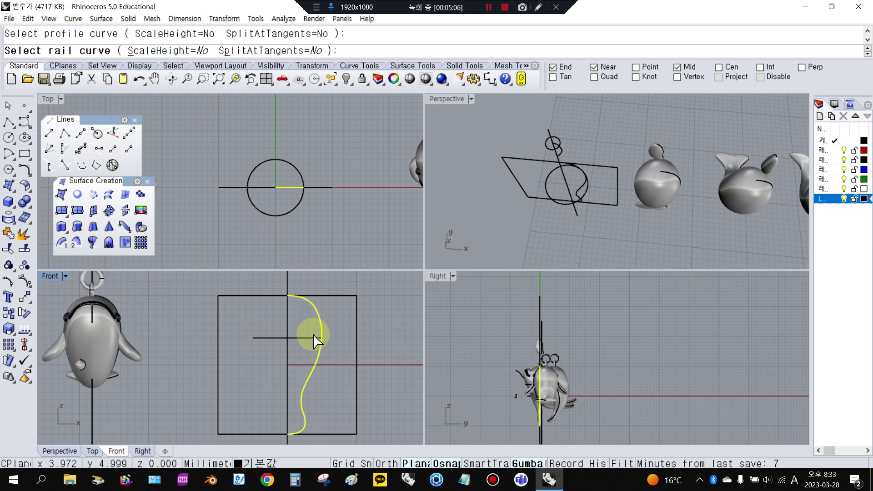
pyautogui.click(313, 338)
pyautogui.click(288, 315)
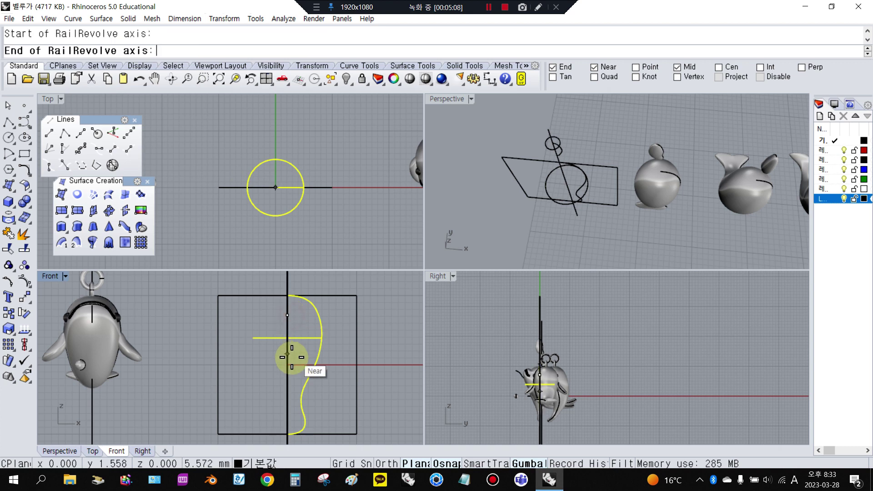
pyautogui.click(287, 385)
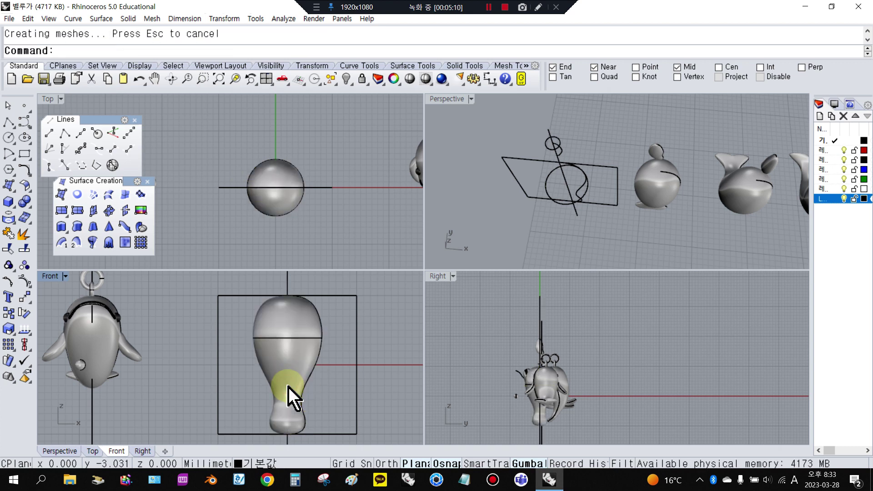
# - Show the control points of the new revolved body surface
pyautogui.click(275, 325)
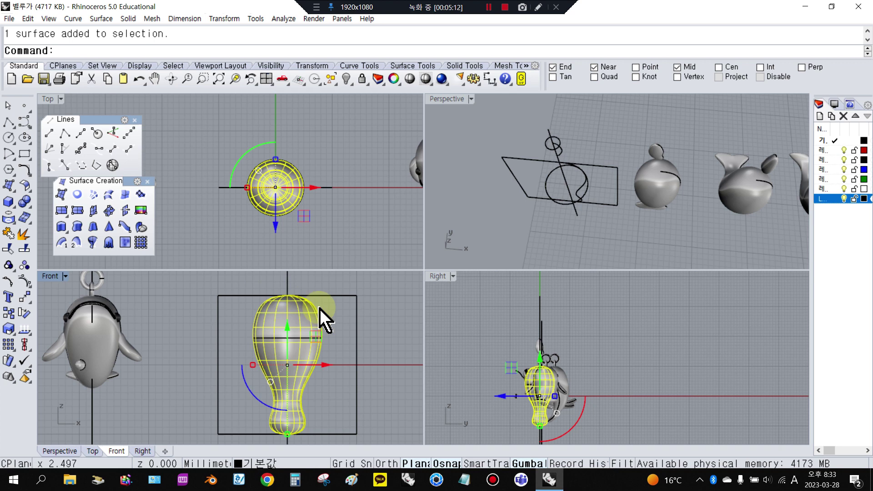
pyautogui.scroll(-4, 319, 325)
pyautogui.click(23, 281)
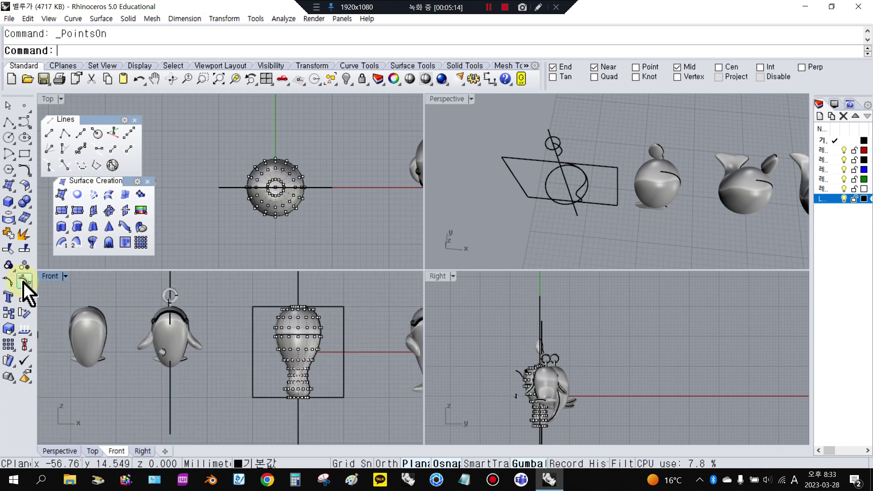
pyautogui.scroll(8, 295, 396)
pyautogui.scroll(-6, 309, 402)
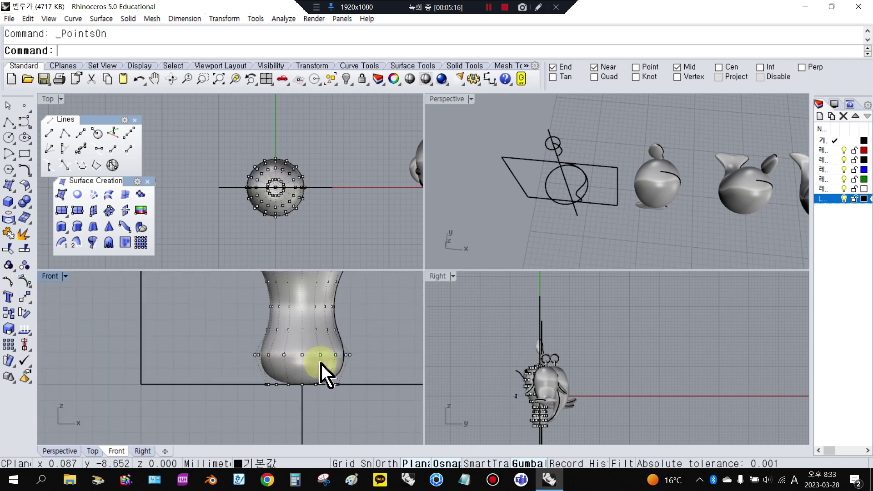
# - Show the control points of the neighbouring sample whale with the shaped tail, and set the Front view to wireframe
pyautogui.scroll(5, 112, 355)
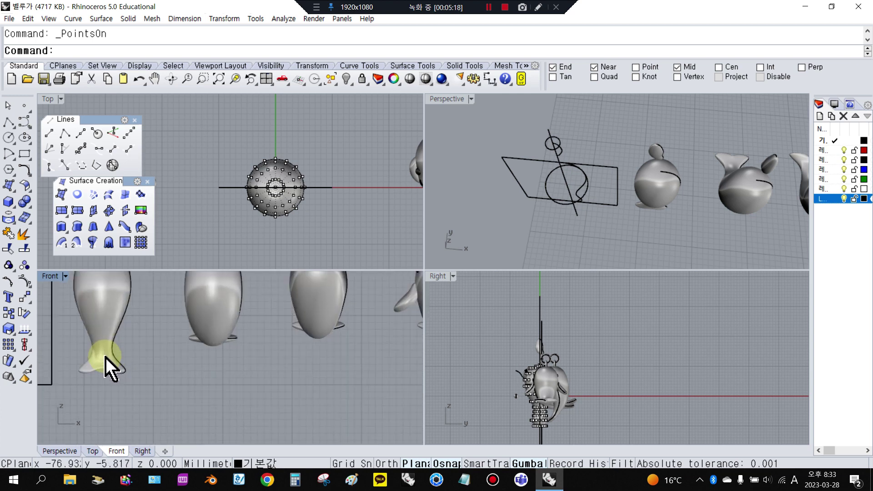
pyautogui.click(141, 362)
pyautogui.scroll(2, 128, 372)
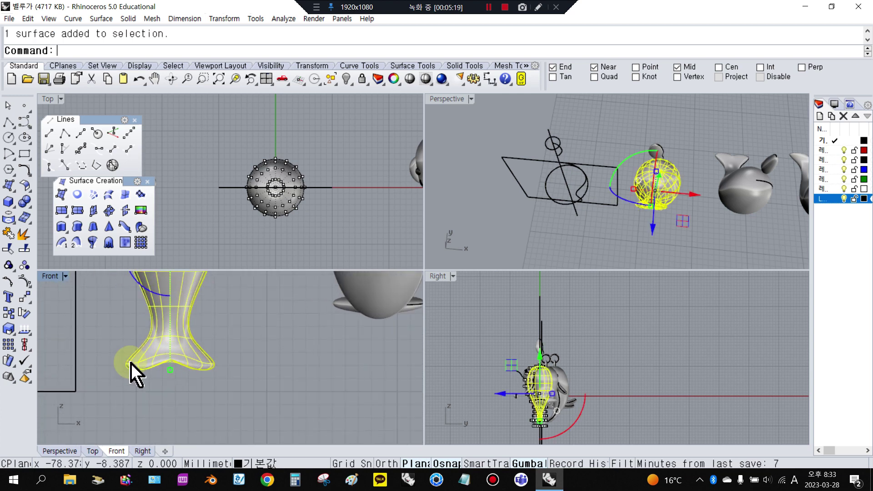
pyautogui.click(25, 282)
pyautogui.scroll(3, 137, 362)
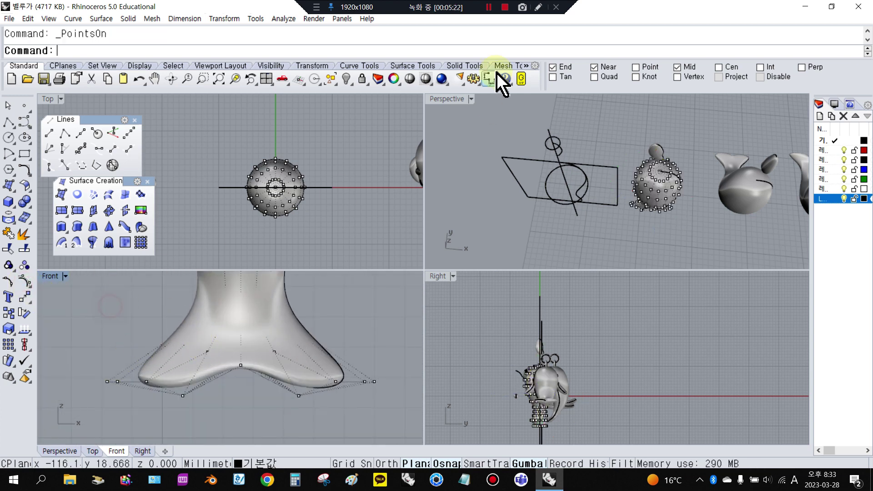
pyautogui.click(425, 80)
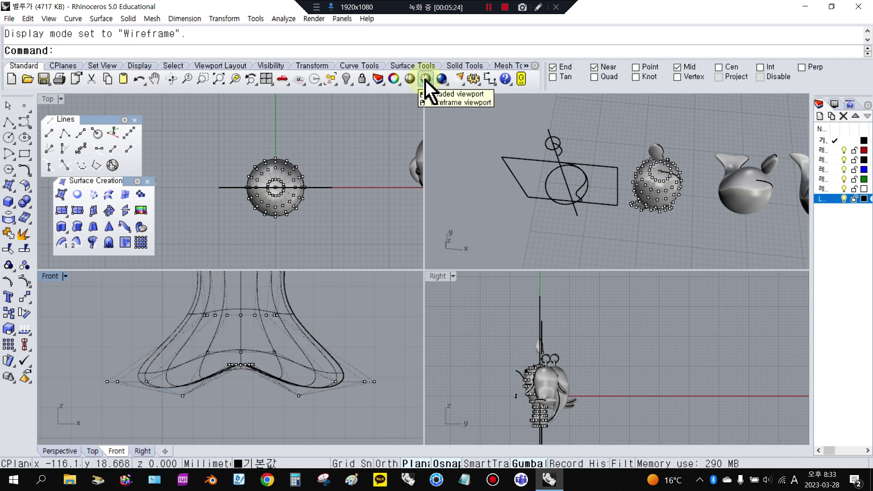
pyautogui.scroll(3, 227, 366)
# - Raise the central control points at the sample whale's tail end to deepen the notch between the flukes, and clear the point selection
pyautogui.moveTo(215, 356); pyautogui.dragTo(288, 395)
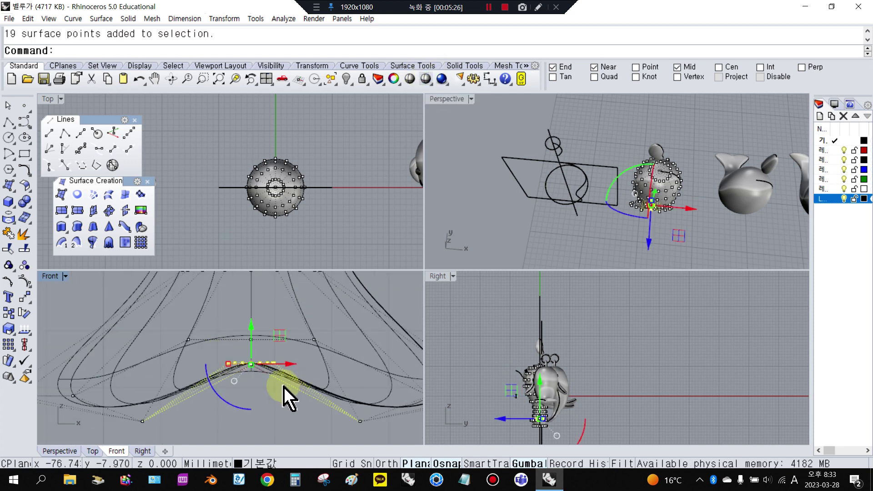
pyautogui.scroll(2, 230, 370)
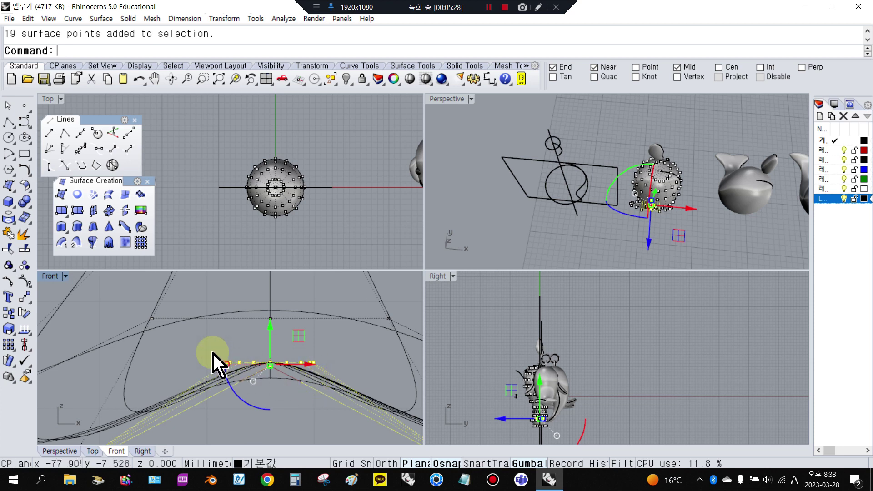
pyautogui.moveTo(268, 328); pyautogui.dragTo(272, 293)
pyautogui.press('Escape')
pyautogui.scroll(-6, 204, 346)
pyautogui.moveTo(74, 336); pyautogui.dragTo(195, 403)
pyautogui.click(411, 403)
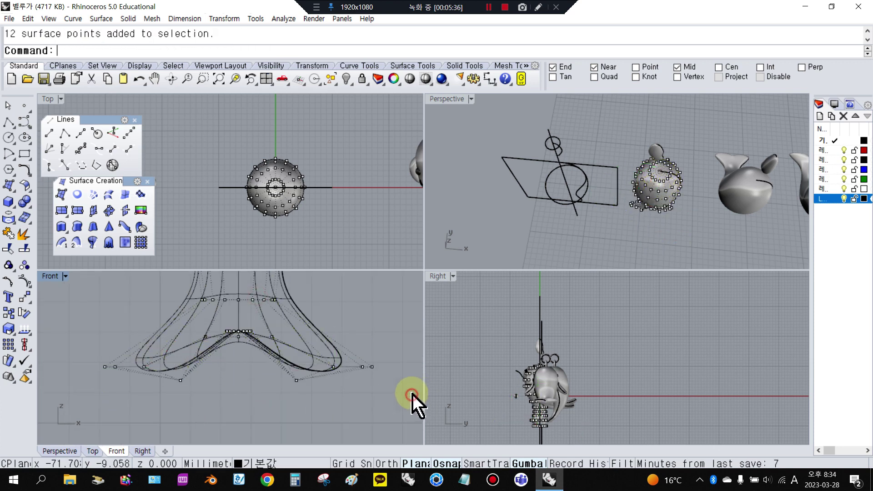
# - Scale the bottom-end control points of the new revolved body inward in 2D about its centre axis, by a factor of about 0.373
pyautogui.scroll(-3, 272, 391)
pyautogui.scroll(-5, 214, 370)
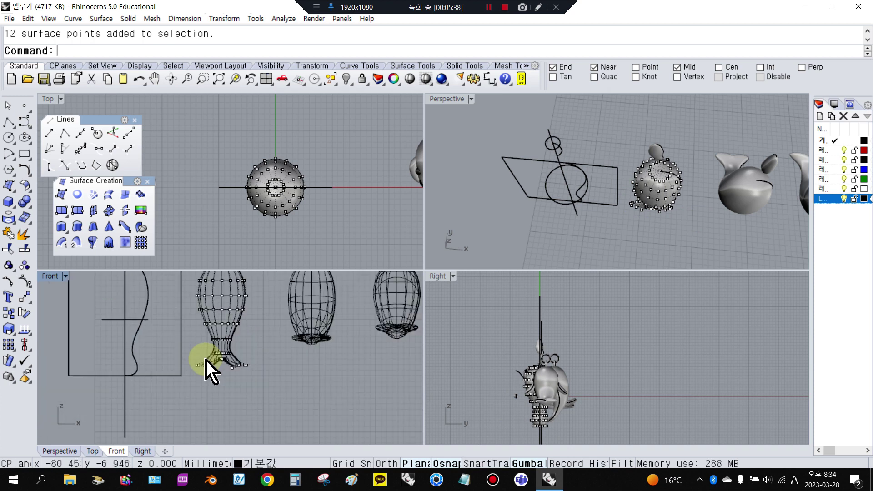
pyautogui.scroll(8, 378, 388)
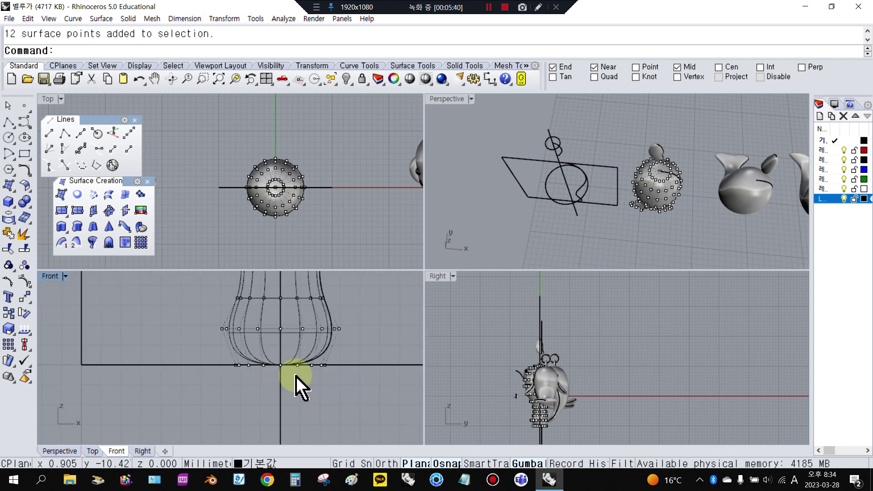
pyautogui.moveTo(364, 402); pyautogui.dragTo(206, 334)
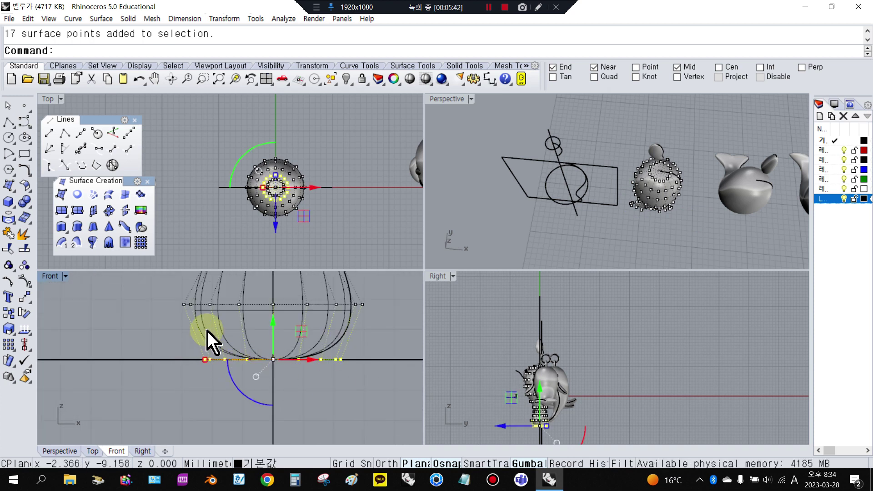
pyautogui.click(61, 242)
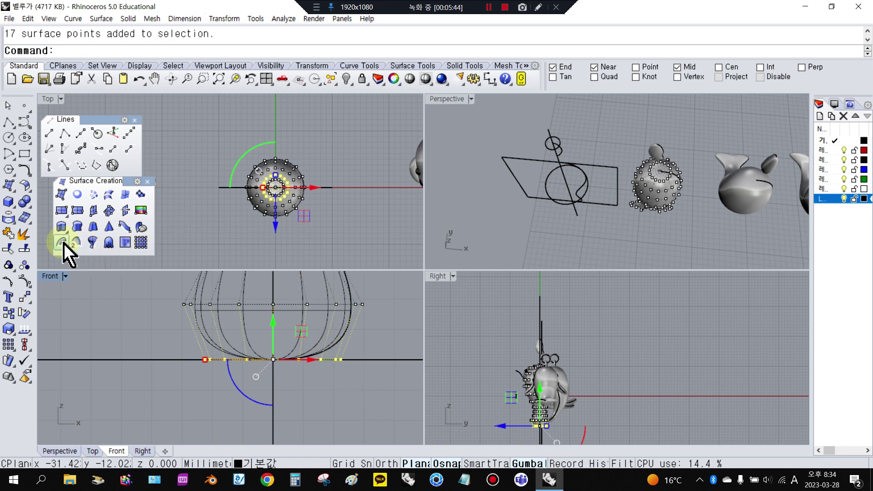
pyautogui.click(7, 335)
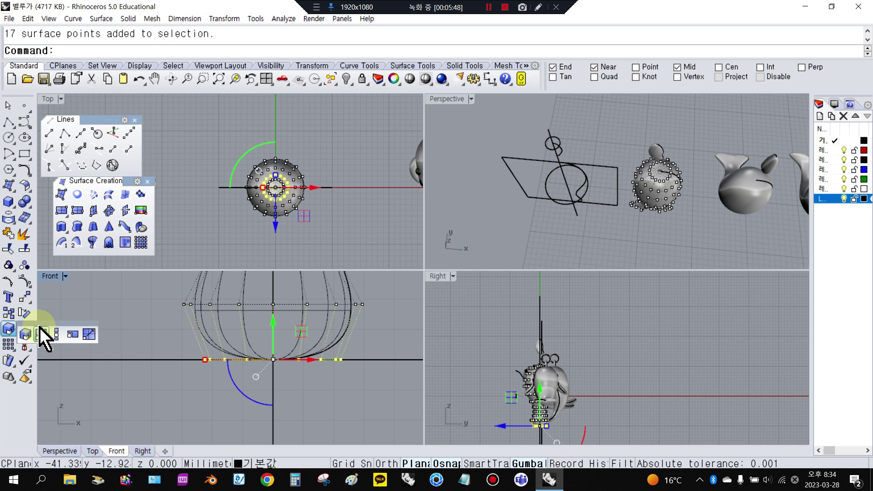
pyautogui.moveTo(34, 334); pyautogui.dragTo(72, 302)
pyautogui.scroll(5, 234, 195)
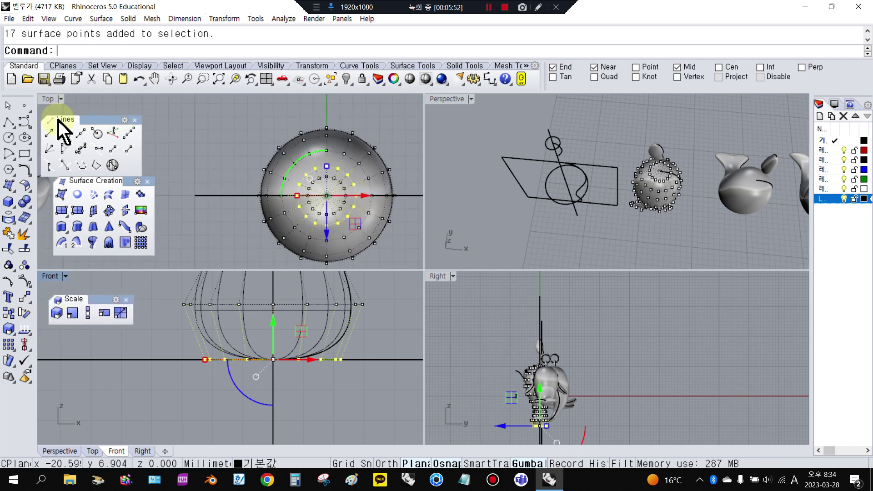
pyautogui.click(69, 314)
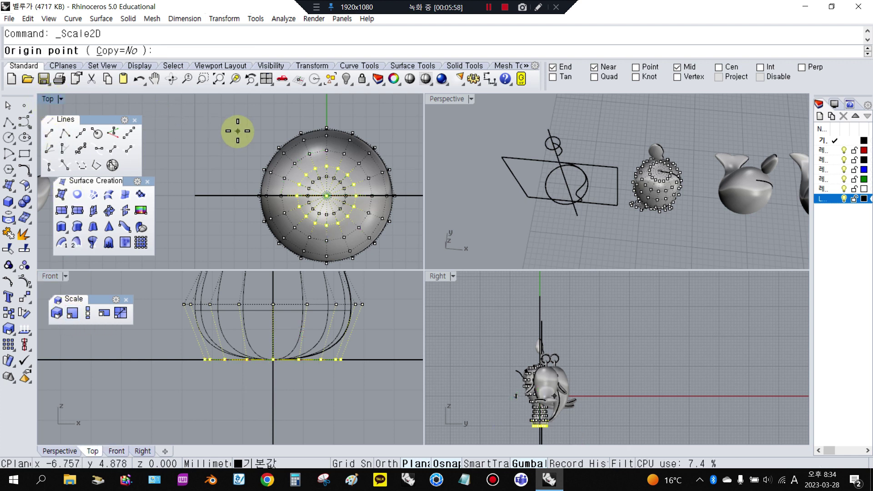
pyautogui.click(327, 196)
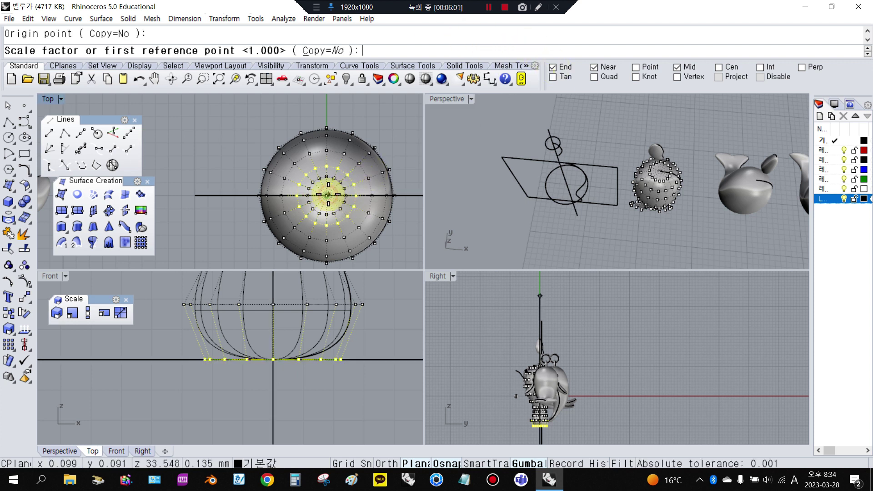
pyautogui.click(144, 106)
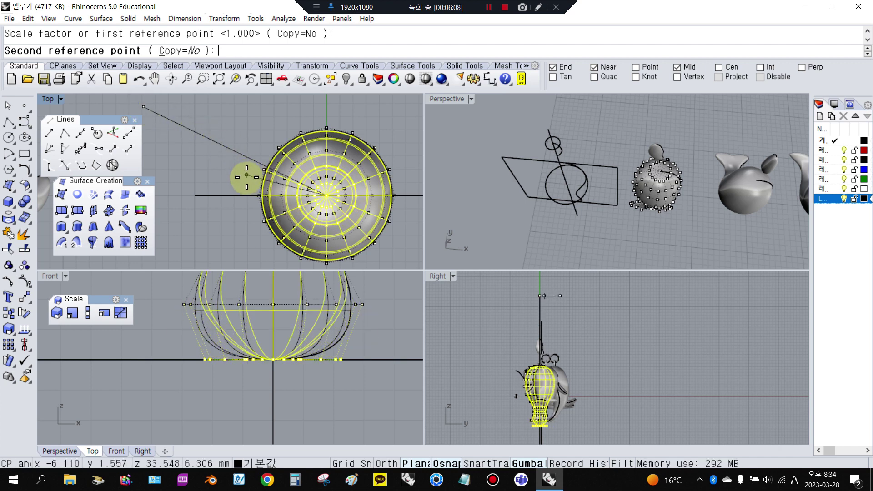
pyautogui.click(253, 181)
pyautogui.click(248, 360)
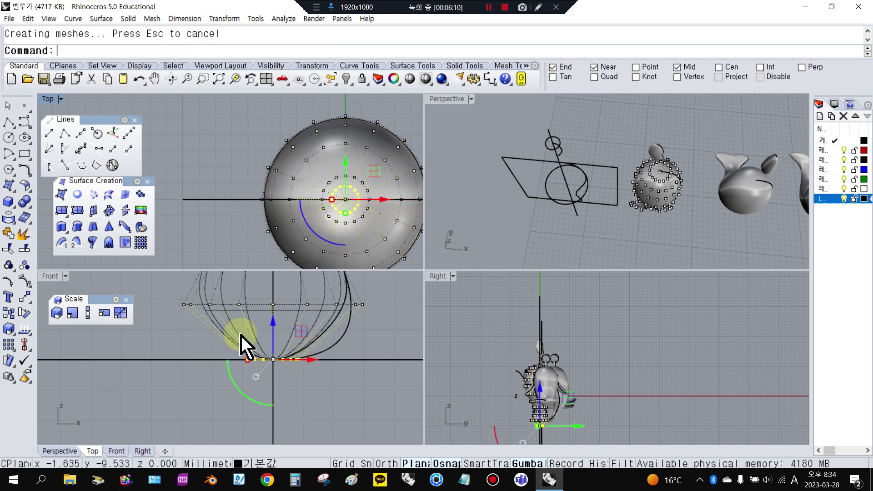
# - Shrink the same bottom-end points again with Scale 2D about the centre, and raise them into the body to hollow the tail end
pyautogui.press('Return')
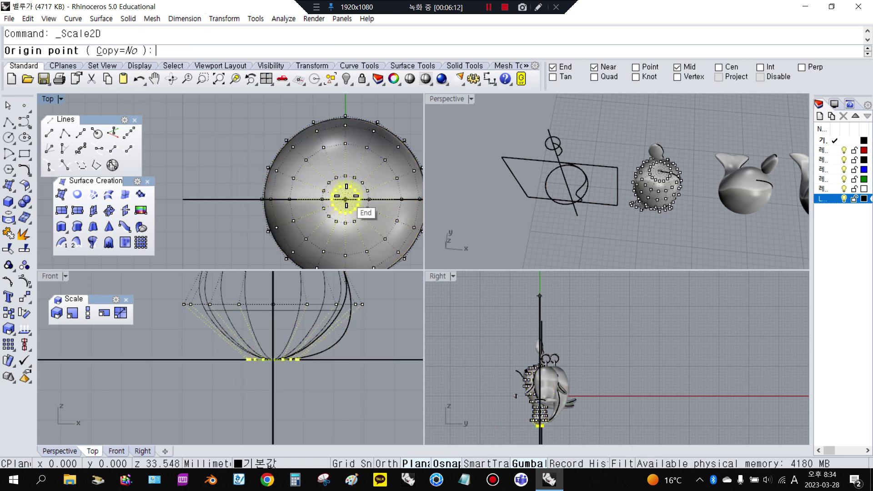
pyautogui.click(346, 199)
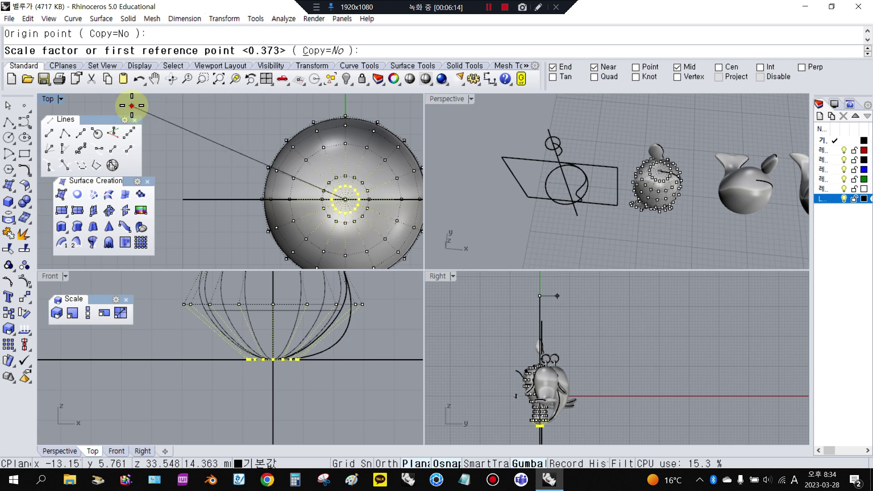
pyautogui.click(131, 106)
pyautogui.click(217, 148)
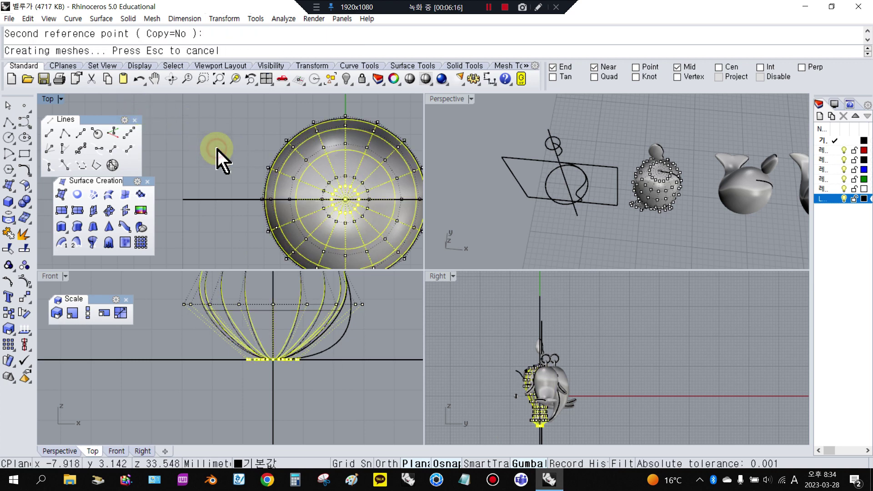
pyautogui.click(303, 363)
pyautogui.moveTo(282, 352); pyautogui.dragTo(278, 291)
pyautogui.click(357, 332)
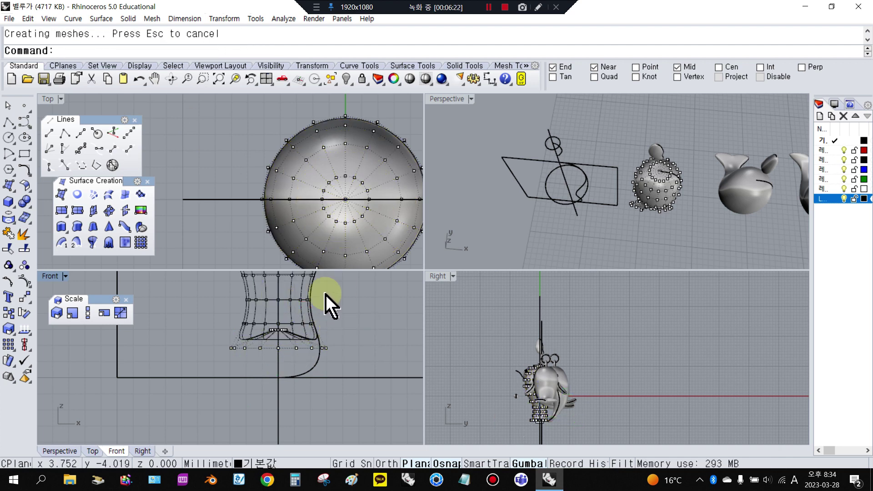
# - Raise the front and back middle control points of the tail's outer bottom ring to form a notch between the flukes
pyautogui.scroll(-5, 664, 182)
pyautogui.scroll(10, 668, 186)
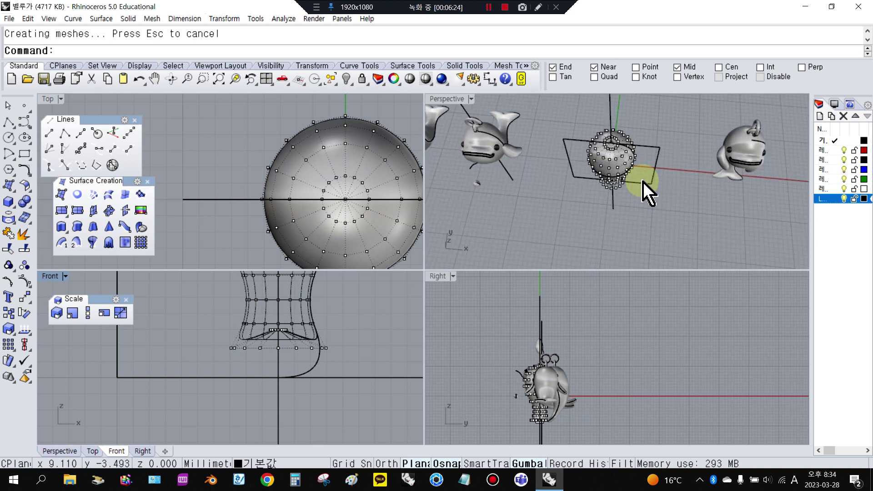
pyautogui.moveTo(619, 174); pyautogui.dragTo(600, 219, button='right')
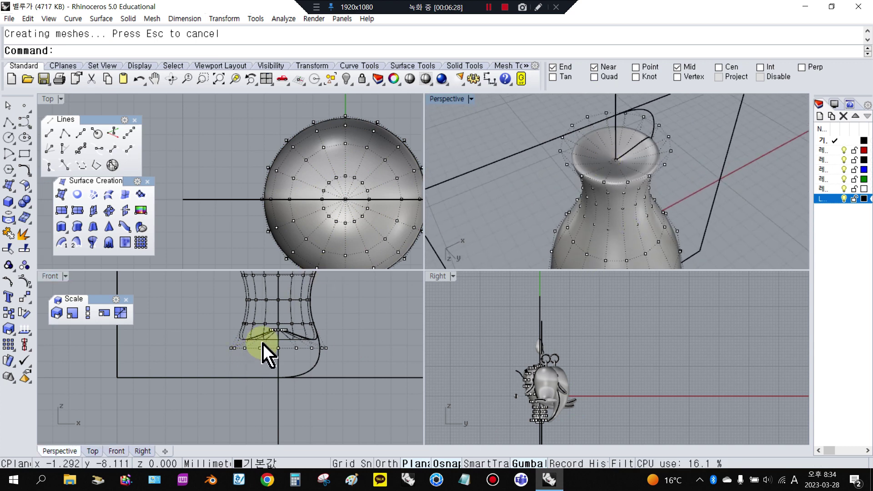
pyautogui.scroll(3, 269, 350)
pyautogui.scroll(2, 276, 342)
pyautogui.moveTo(279, 332); pyautogui.dragTo(308, 389)
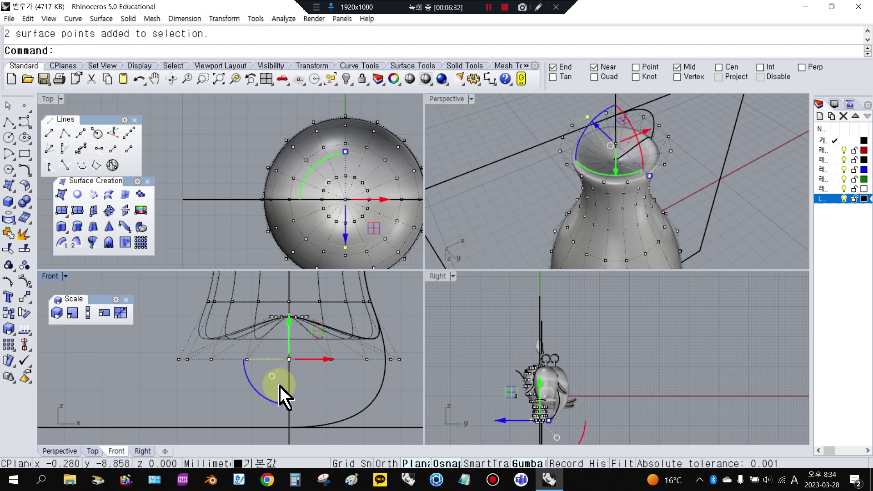
pyautogui.scroll(-2, 280, 393)
pyautogui.moveTo(288, 336); pyautogui.dragTo(286, 305)
pyautogui.click(383, 335)
# - Stretch the outer tail-edge points on both sides of the notch horizontally with Scale 1D about the vertical axis, by about 1.464
pyautogui.moveTo(605, 191); pyautogui.dragTo(591, 278, button='right')
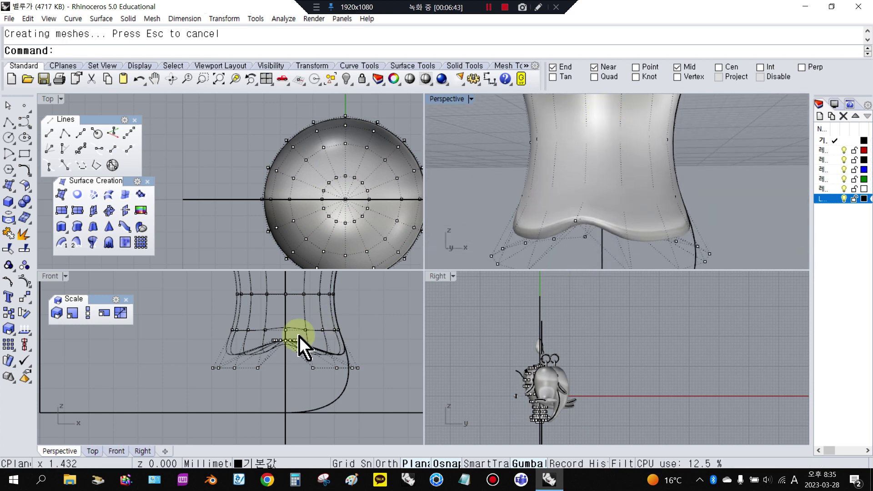
pyautogui.click(88, 313)
pyautogui.moveTo(187, 356); pyautogui.dragTo(241, 392)
pyautogui.moveTo(321, 363); pyautogui.dragTo(384, 373)
pyautogui.press('Return')
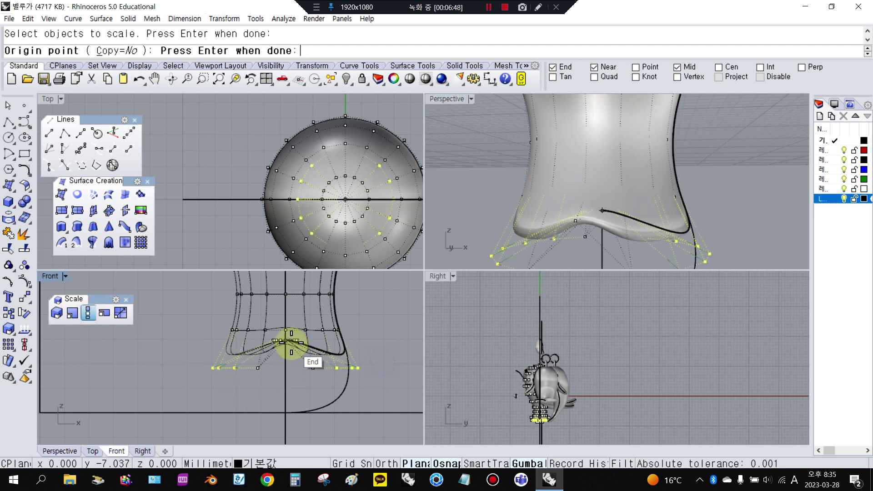
pyautogui.click(285, 378)
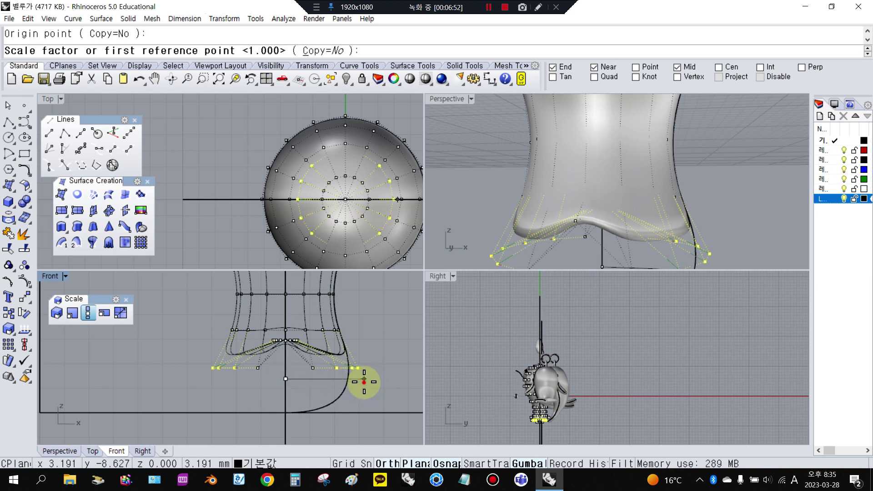
pyautogui.click(363, 379)
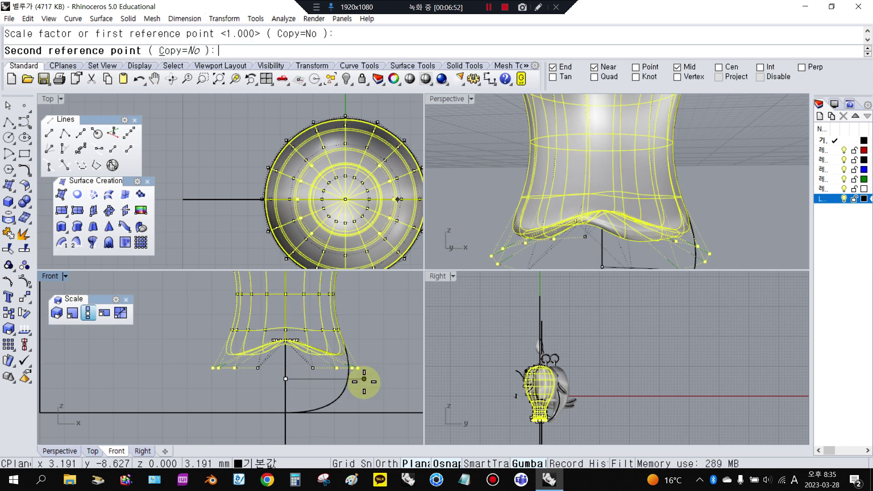
pyautogui.click(399, 379)
pyautogui.click(401, 382)
# - Narrow the ring of control points above the flukes horizontally with Scale 1D about the vertical axis to slim the tail stem
pyautogui.moveTo(313, 318); pyautogui.dragTo(310, 328, button='right')
pyautogui.moveTo(214, 299); pyautogui.dragTo(357, 322)
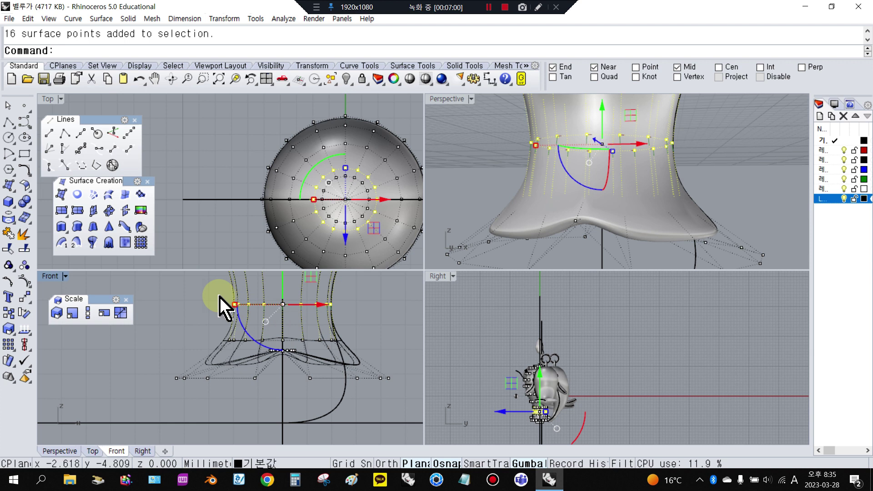
pyautogui.rightClick(296, 312)
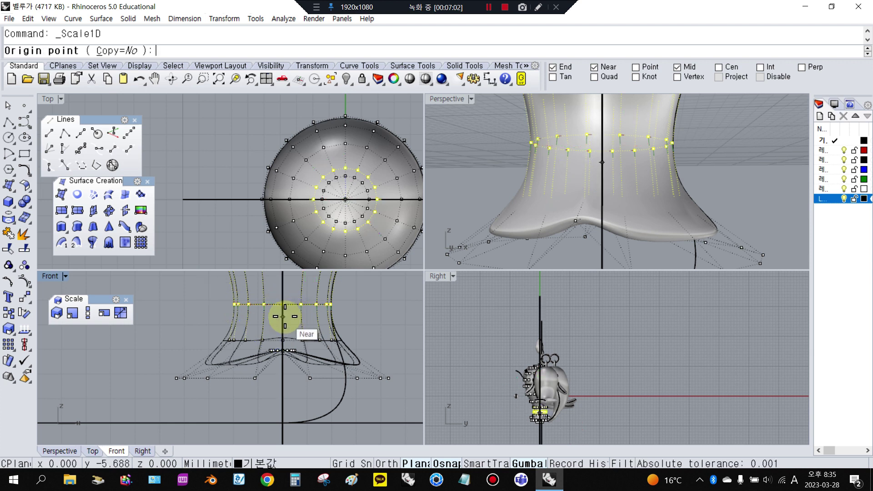
pyautogui.click(284, 317)
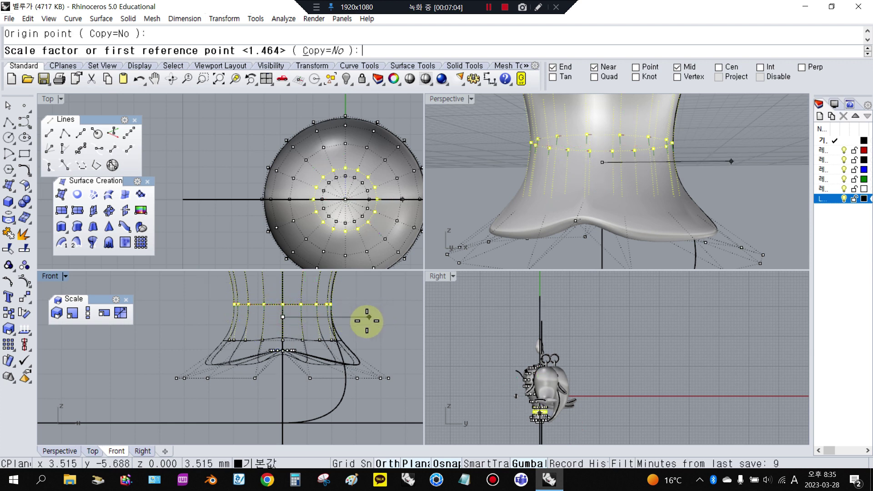
pyautogui.click(409, 316)
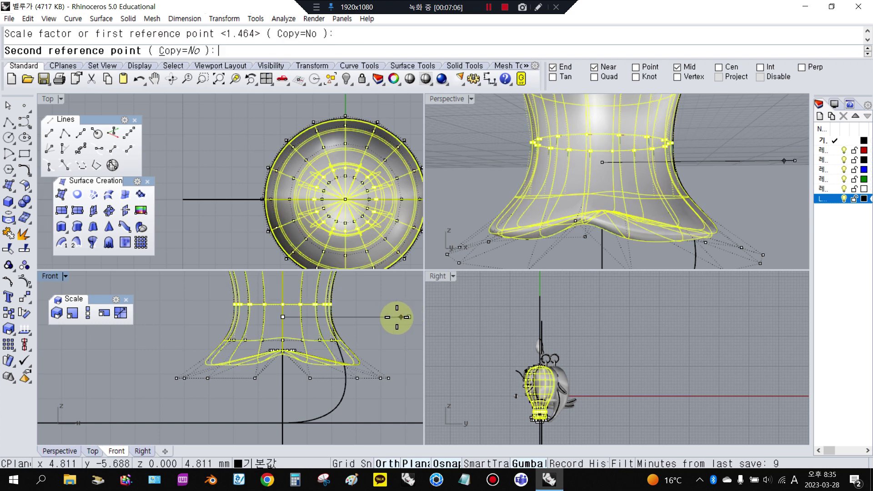
pyautogui.click(357, 320)
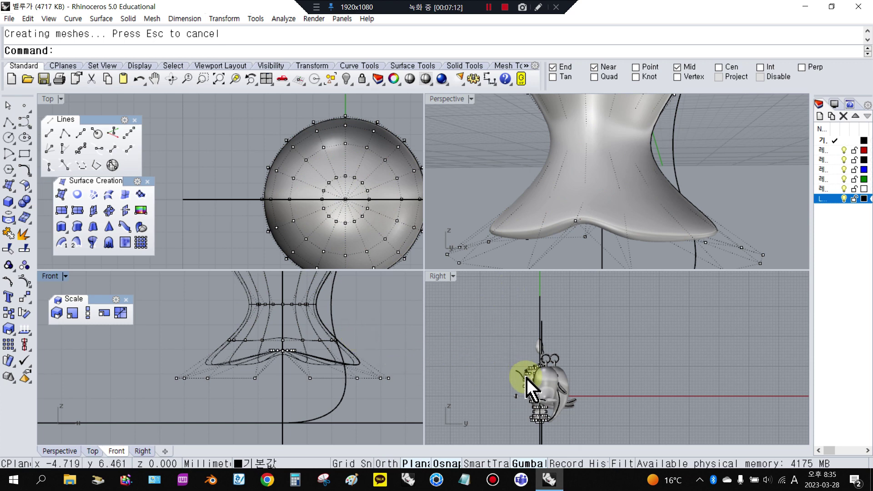
# - Hide the sample whales and their construction curves on both sides of the new body
pyautogui.scroll(-5, 517, 203)
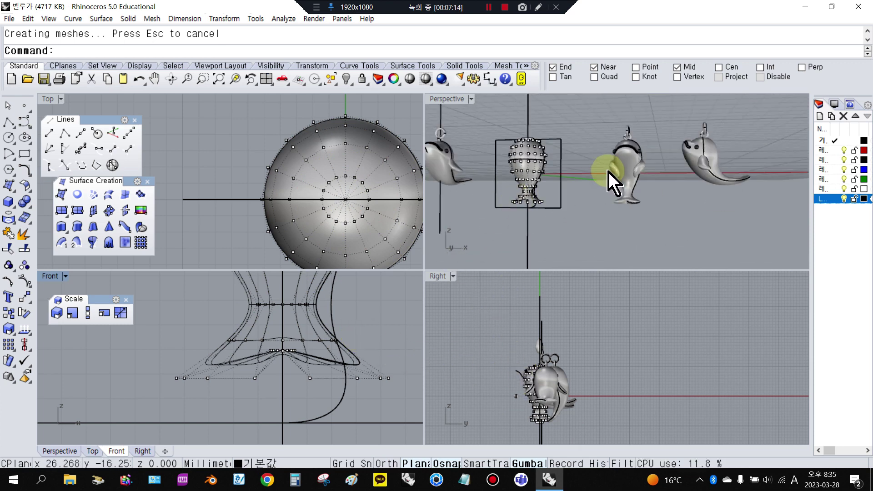
pyautogui.click(657, 187)
pyautogui.click(347, 80)
pyautogui.scroll(3, 542, 415)
pyautogui.scroll(2, 543, 409)
pyautogui.scroll(-3, 591, 182)
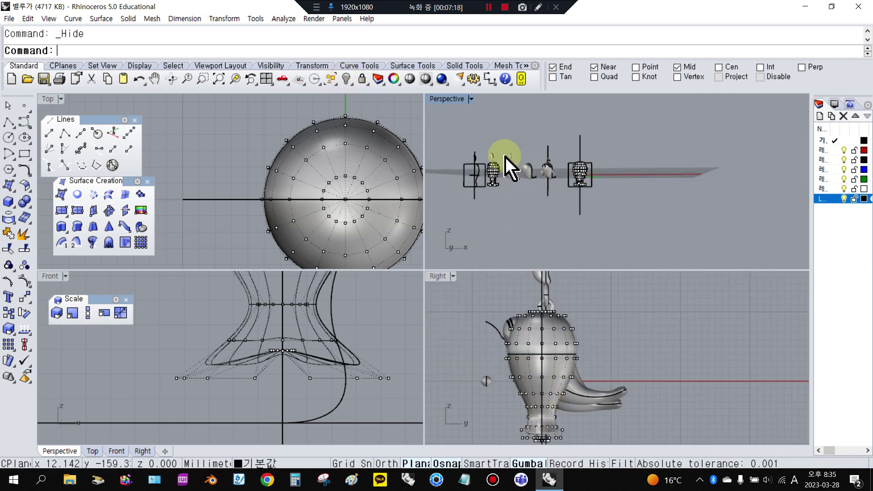
pyautogui.moveTo(452, 137); pyautogui.dragTo(560, 239)
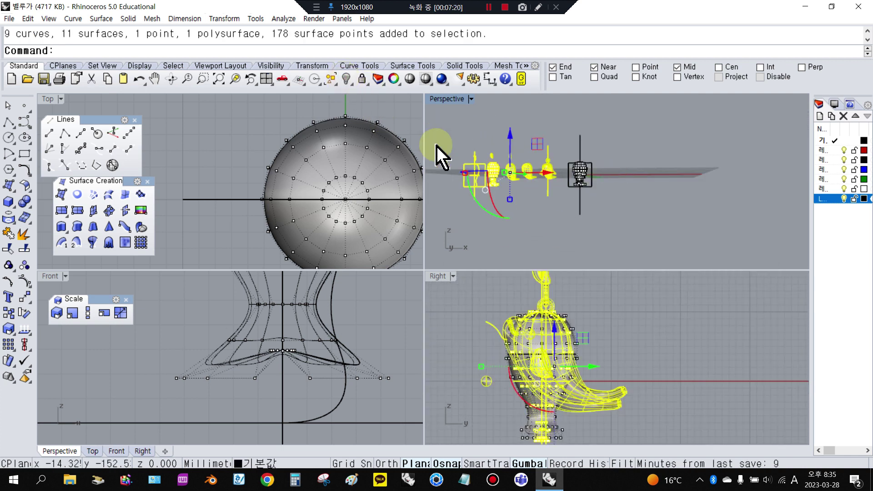
pyautogui.click(347, 80)
# - Turn off the control points and hide the remaining sample body surface so only the new whale body and its curves stay
pyautogui.click(490, 123)
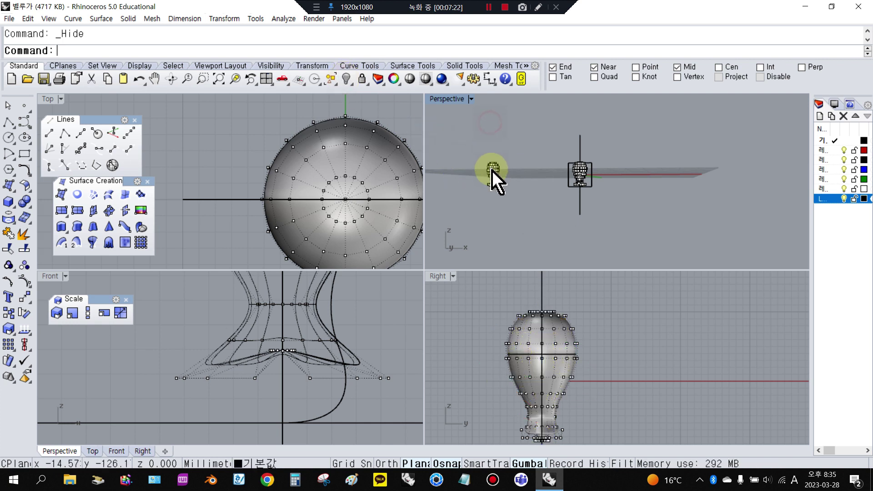
pyautogui.scroll(2, 490, 172)
pyautogui.press('Escape')
pyautogui.moveTo(475, 144); pyautogui.dragTo(517, 215)
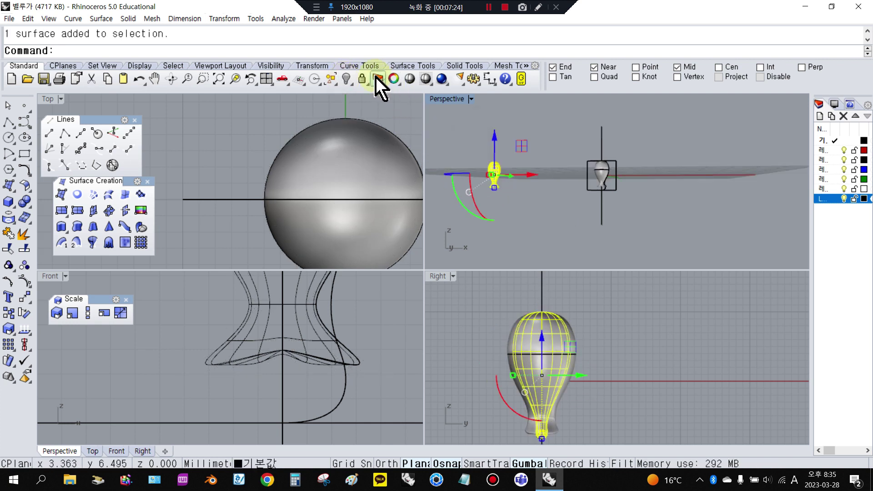
pyautogui.click(344, 81)
pyautogui.scroll(5, 604, 186)
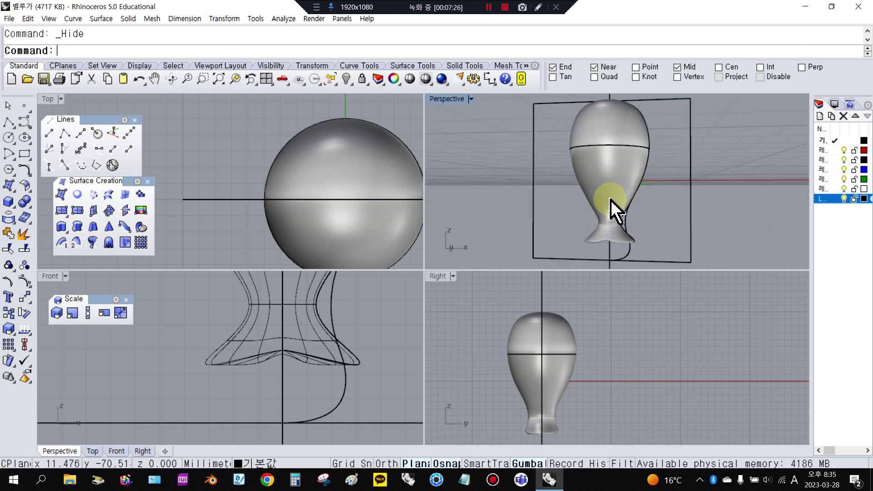
# - Show all the hidden objects, and undo that so the samples are hidden again
pyautogui.click(610, 200)
pyautogui.click(483, 203)
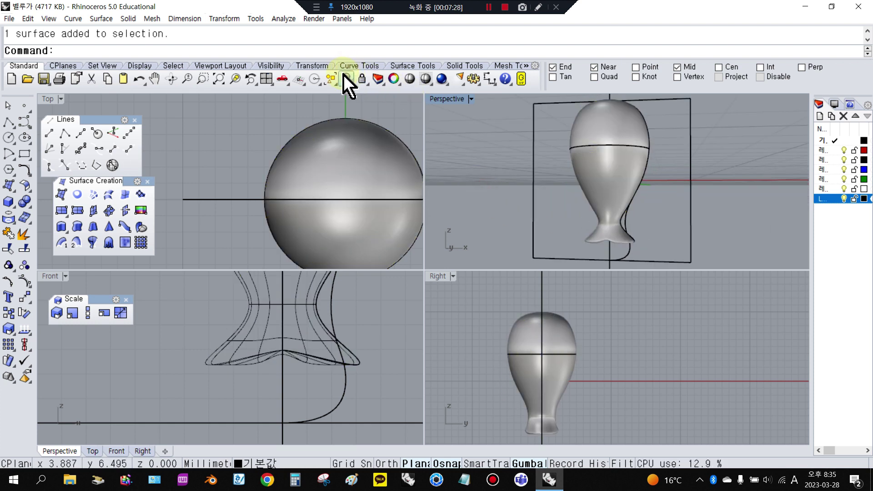
pyautogui.rightClick(346, 80)
pyautogui.scroll(-5, 637, 195)
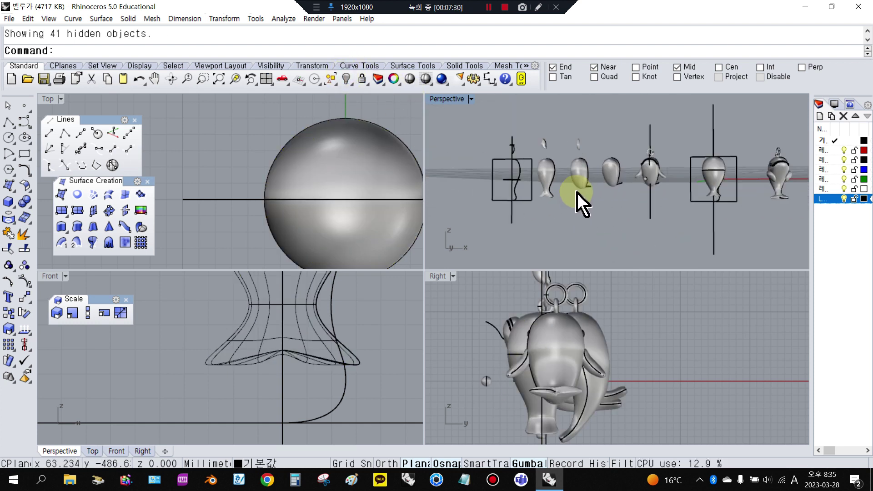
pyautogui.hotkey('ctrl', 'z')
# - Turn on the new body's control points and narrow the tail rows in the side view with Scale 1D about the axis, factor about 0.46
pyautogui.scroll(3, 716, 191)
pyautogui.click(721, 195)
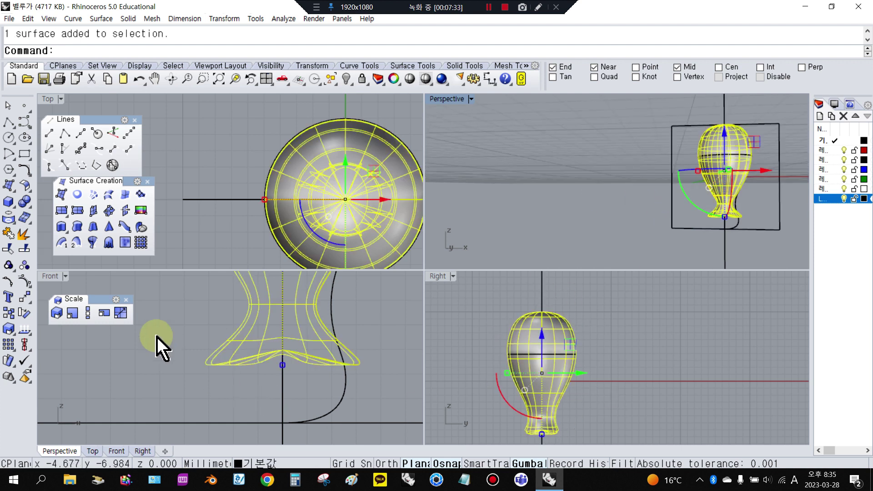
pyautogui.click(23, 277)
pyautogui.scroll(5, 616, 336)
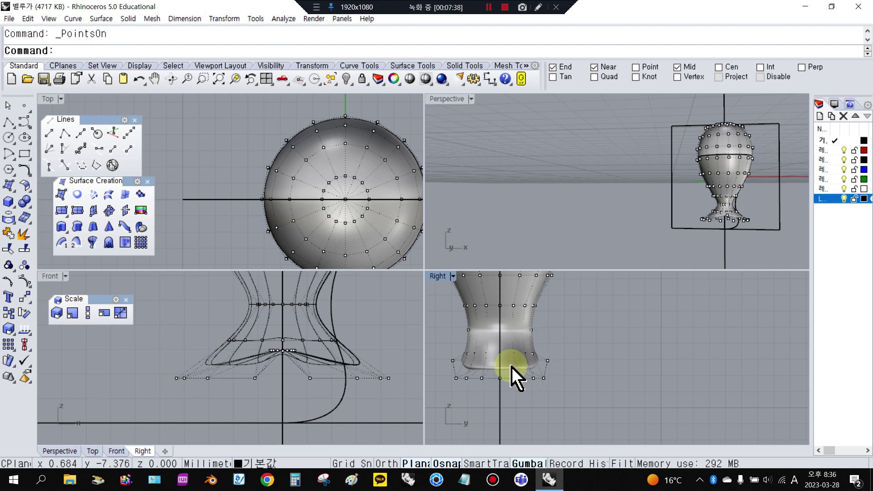
pyautogui.click(88, 313)
pyautogui.moveTo(442, 327); pyautogui.dragTo(582, 394)
pyautogui.rightClick(599, 354)
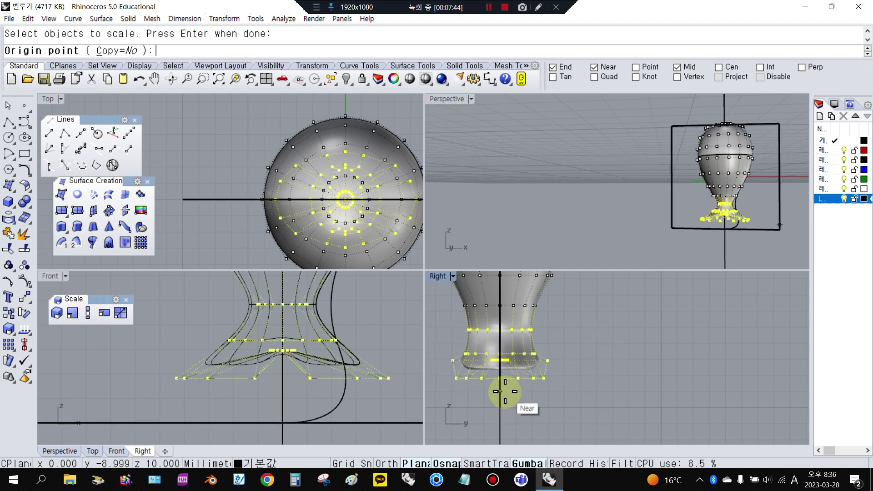
pyautogui.click(502, 391)
pyautogui.press('shift')
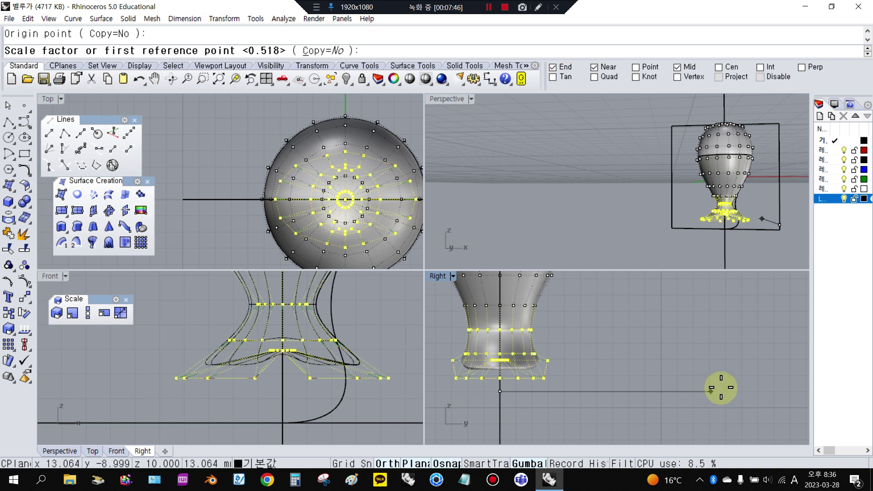
pyautogui.click(729, 391)
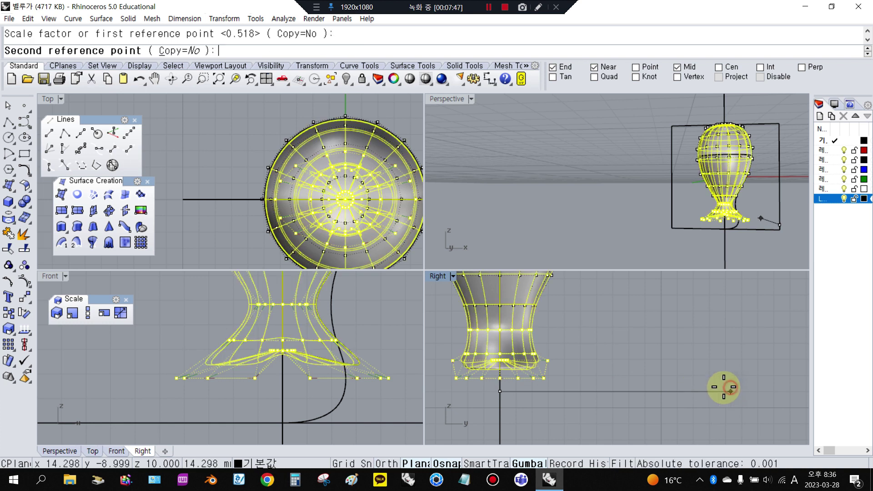
pyautogui.click(604, 397)
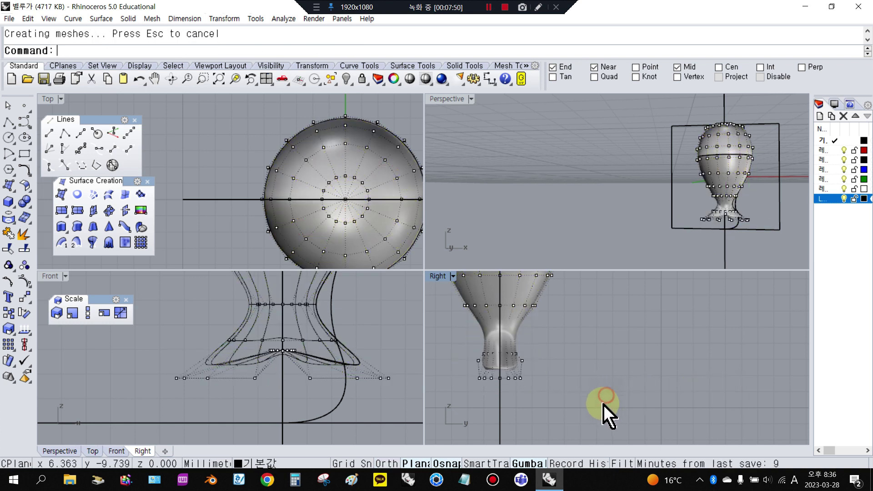
# - Narrow the ring of control points just above the tail stem in the side view with Scale 1D, factor about 0.74
pyautogui.scroll(-5, 278, 412)
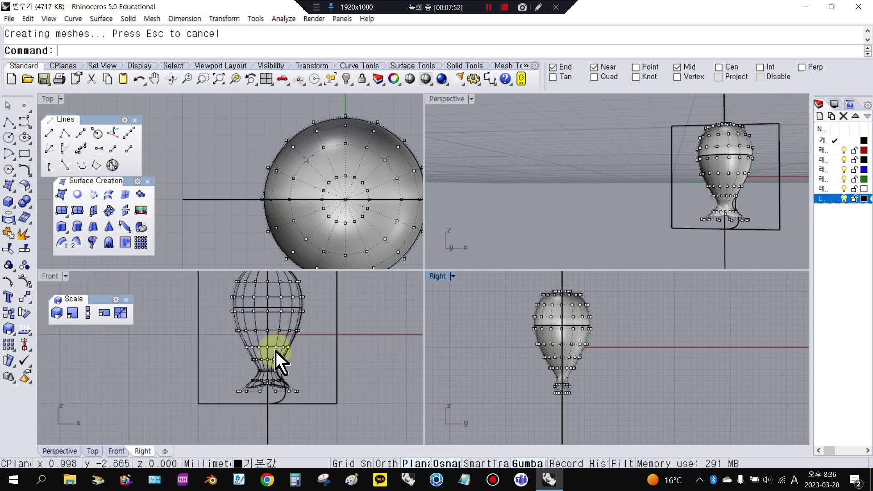
pyautogui.scroll(4, 569, 345)
pyautogui.moveTo(501, 367); pyautogui.dragTo(625, 396)
pyautogui.press('Return')
pyautogui.click(538, 384)
pyautogui.click(702, 368)
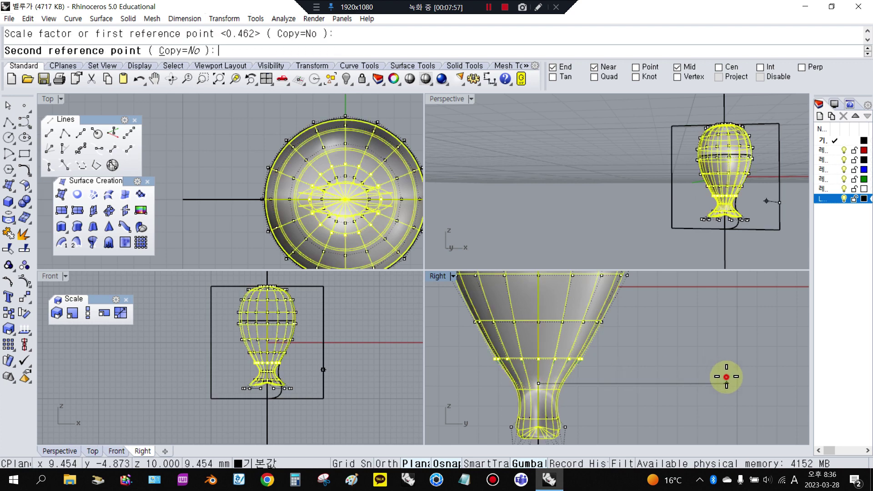
pyautogui.click(677, 383)
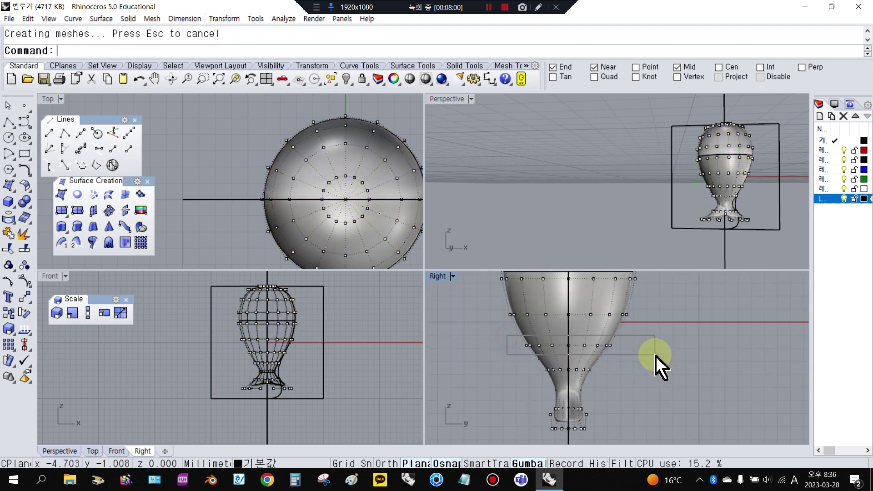
# - Scale the next higher ring of control points inward along the same direction with Scale 1D, factor about 0.85
pyautogui.rightClick(655, 357)
pyautogui.click(569, 353)
pyautogui.click(707, 354)
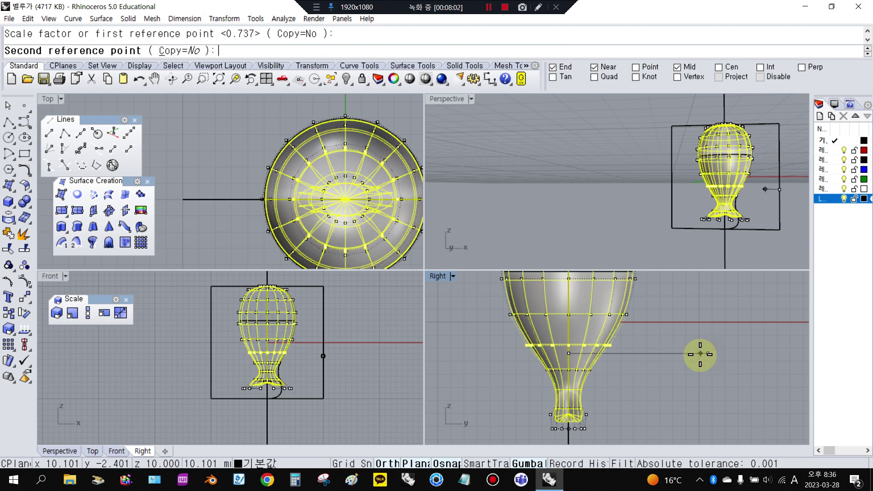
pyautogui.click(686, 357)
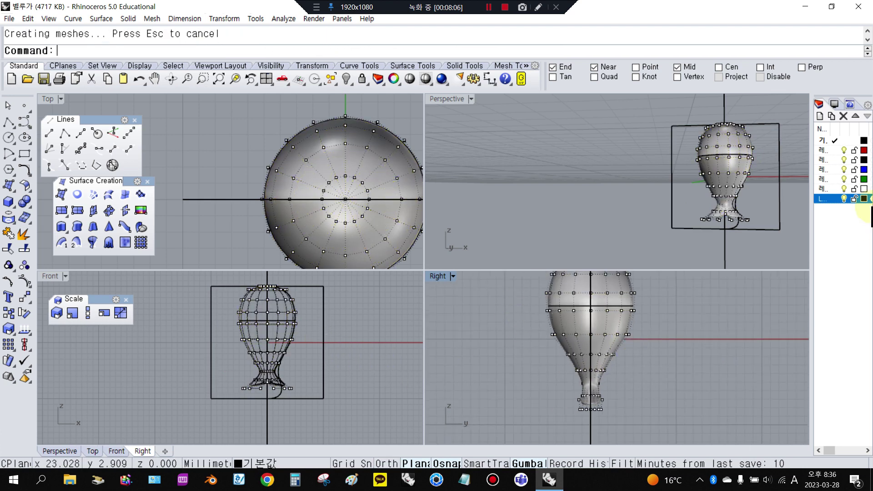
# - Stretch the tail's control point rows downward with a vertical Scale 1D in the Front view, and turn off the control points
pyautogui.scroll(2, 262, 349)
pyautogui.moveTo(214, 356); pyautogui.dragTo(331, 419)
pyautogui.rightClick(329, 364)
pyautogui.click(315, 347)
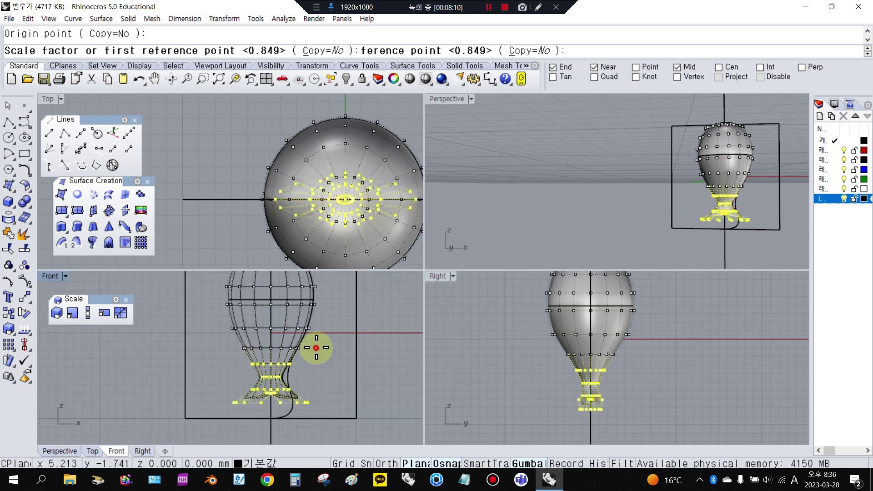
pyautogui.click(316, 380)
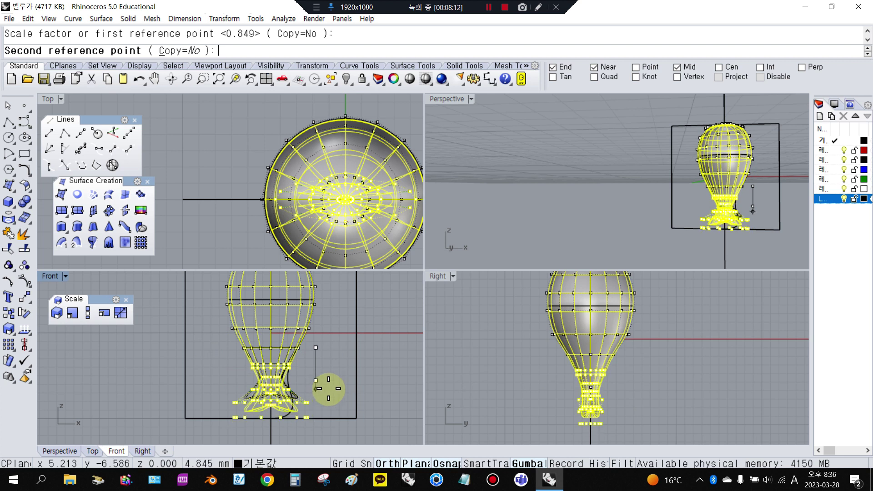
pyautogui.click(328, 390)
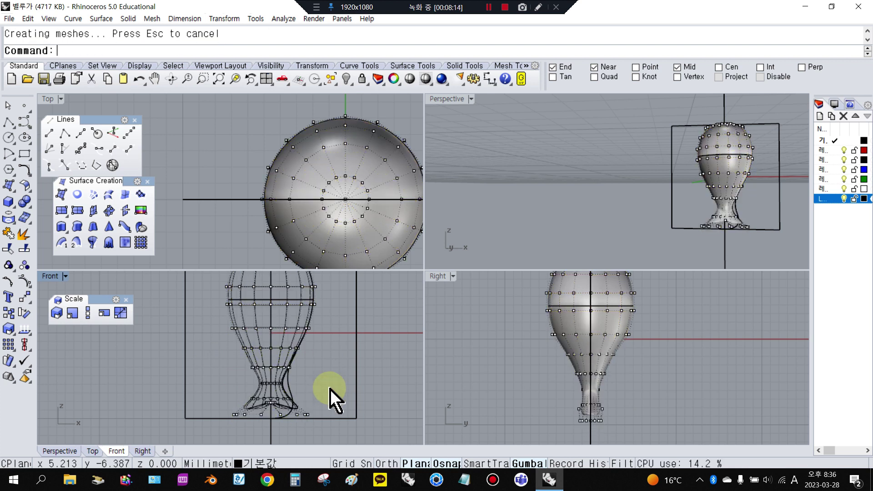
pyautogui.scroll(-2, 330, 392)
pyautogui.press('Escape')
# - Show all hidden objects, and hide everything except the straight fluked sample body and the adjacent bent sample body
pyautogui.rightClick(343, 82)
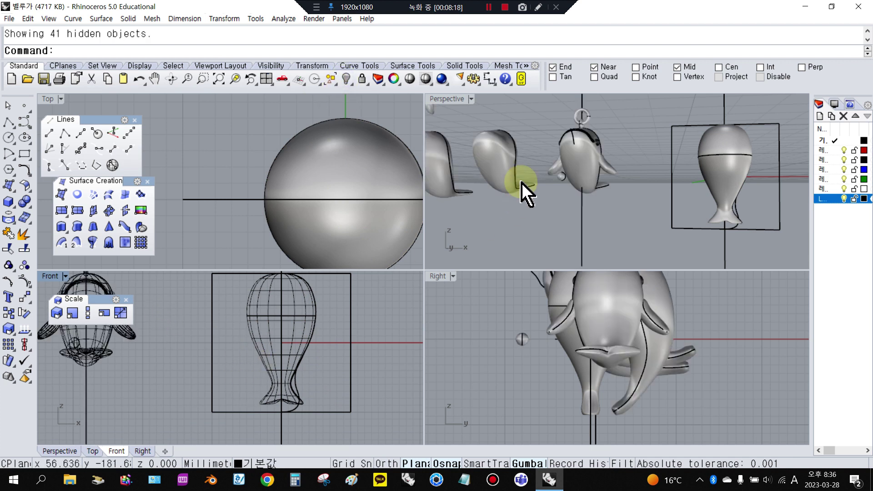
pyautogui.scroll(-7, 596, 193)
pyautogui.scroll(6, 540, 182)
pyautogui.scroll(2, 540, 182)
pyautogui.click(532, 151)
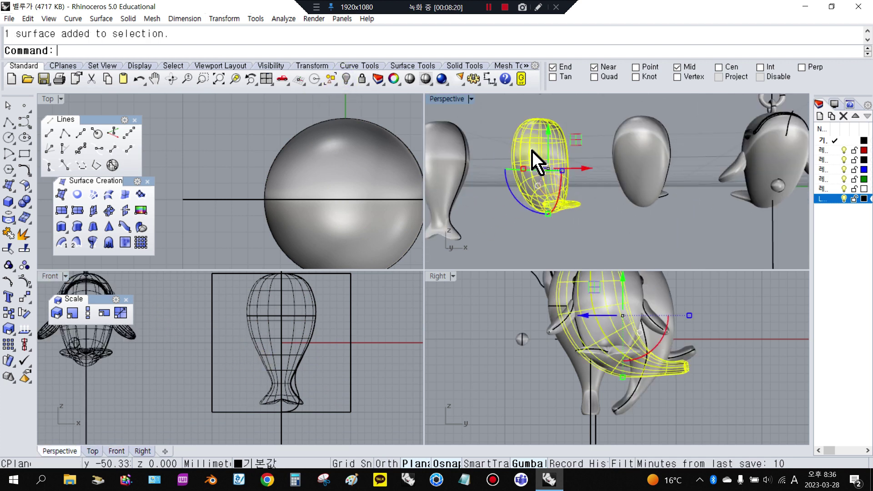
pyautogui.moveTo(534, 200); pyautogui.dragTo(669, 199, button='right')
pyautogui.scroll(-6, 595, 200)
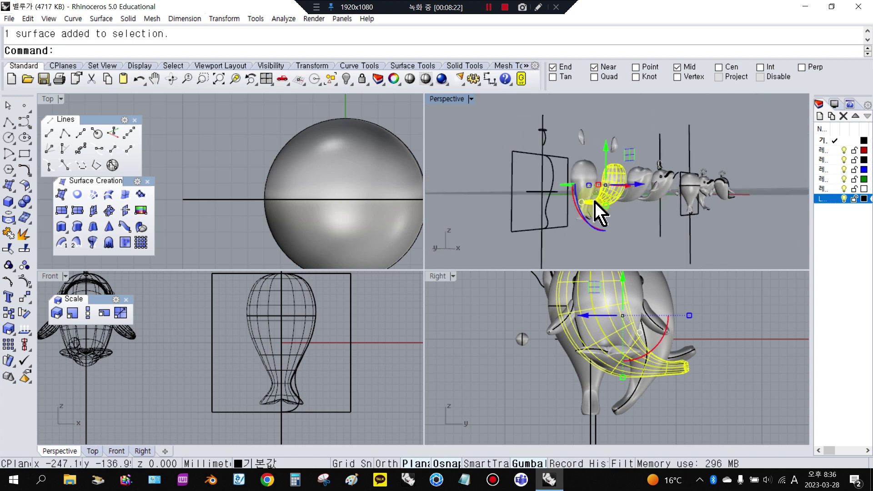
pyautogui.scroll(6, 595, 191)
pyautogui.click(583, 142)
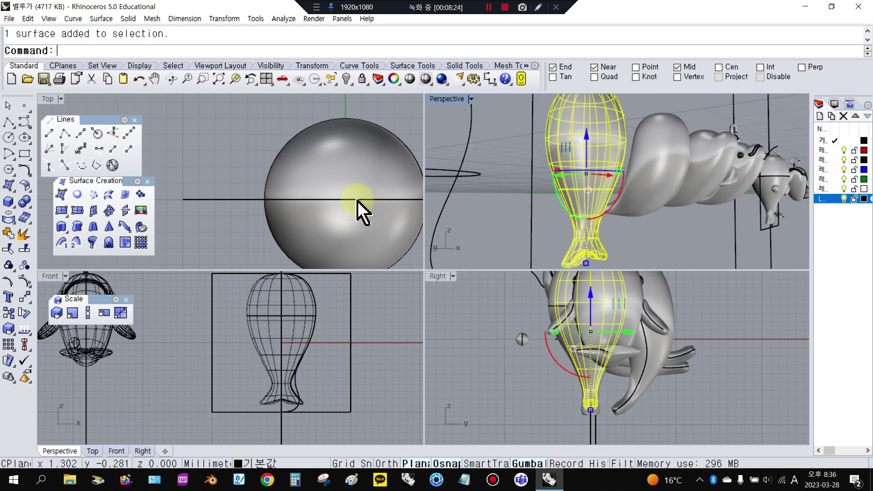
pyautogui.keyDown('shift'); pyautogui.click(672, 160); pyautogui.keyUp('shift')
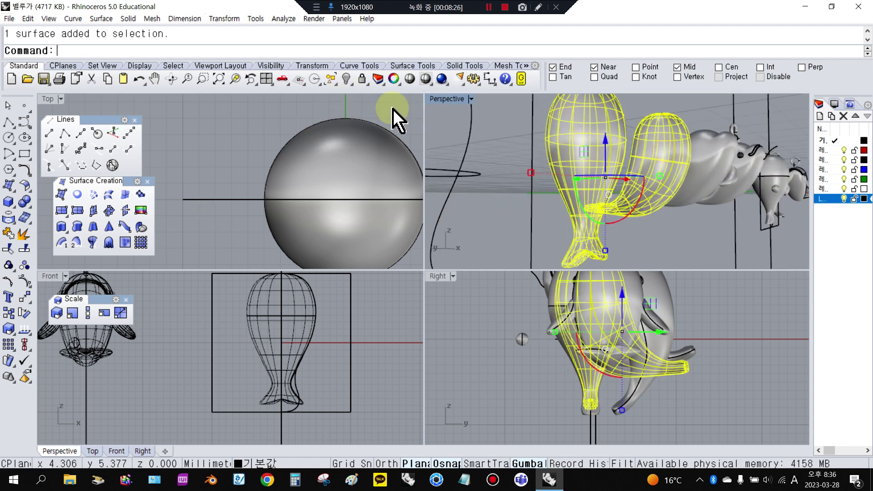
pyautogui.click(331, 78)
pyautogui.click(359, 97)
pyautogui.click(346, 80)
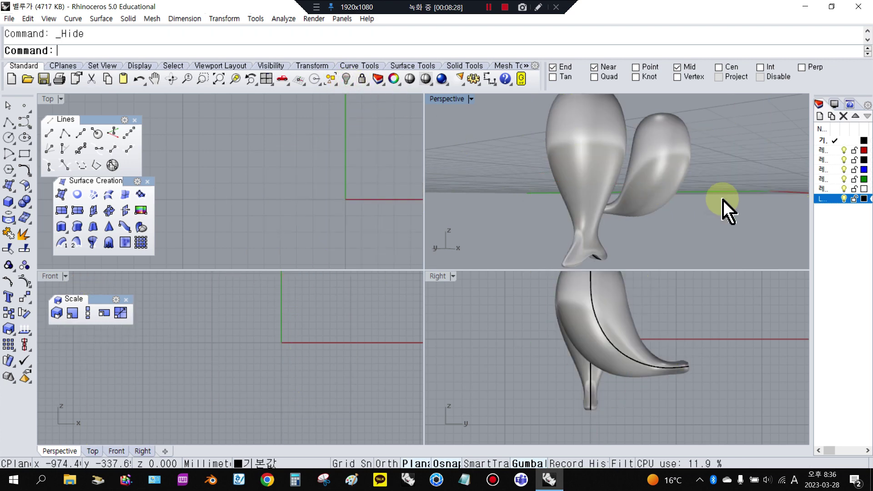
# - Move the bent sample body sideways along the X axis to the other side of the straight body
pyautogui.moveTo(666, 193); pyautogui.dragTo(566, 210, button='right')
pyautogui.click(566, 210)
pyautogui.moveTo(656, 195); pyautogui.dragTo(480, 116, button='right')
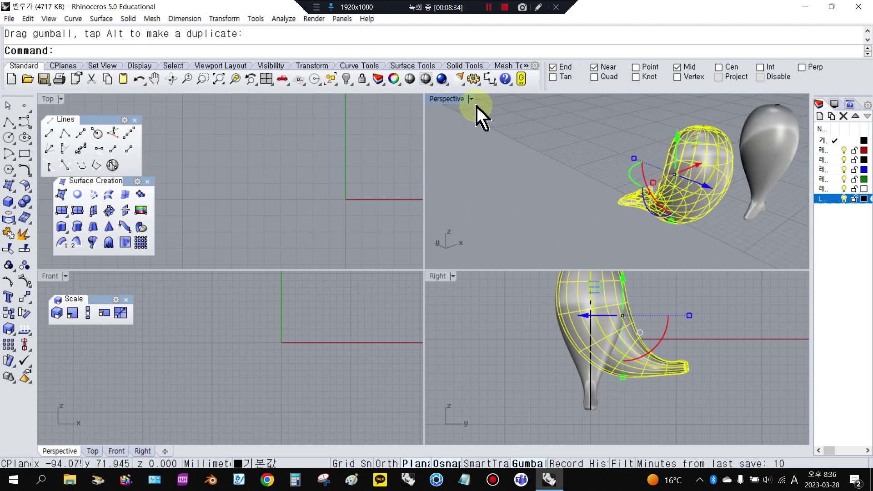
# - Maximize the Perspective view and examine the bent body's control points in wireframe display, returning to the four-view layout
pyautogui.doubleClick(447, 99)
pyautogui.scroll(3, 523, 268)
pyautogui.click(25, 296)
pyautogui.moveTo(404, 327); pyautogui.dragTo(500, 260, button='right')
pyautogui.moveTo(381, 307); pyautogui.dragTo(96, 347, button='right')
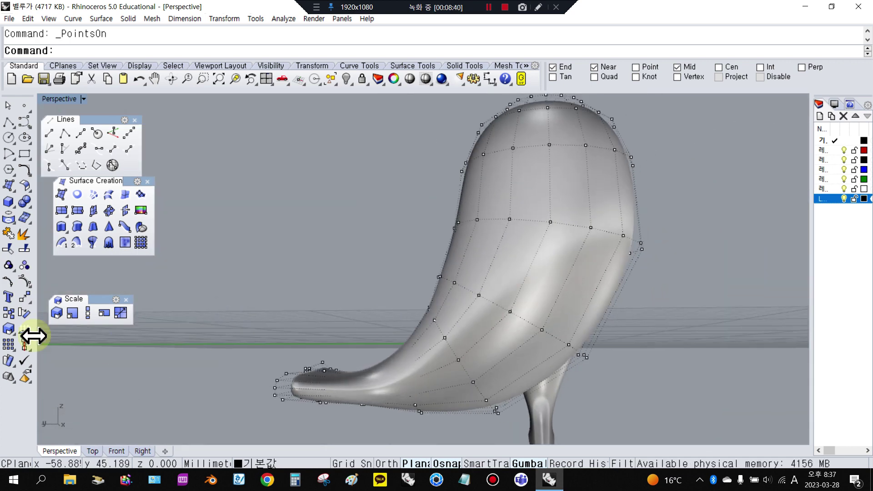
pyautogui.click(426, 87)
pyautogui.moveTo(415, 219); pyautogui.dragTo(197, 361, button='right')
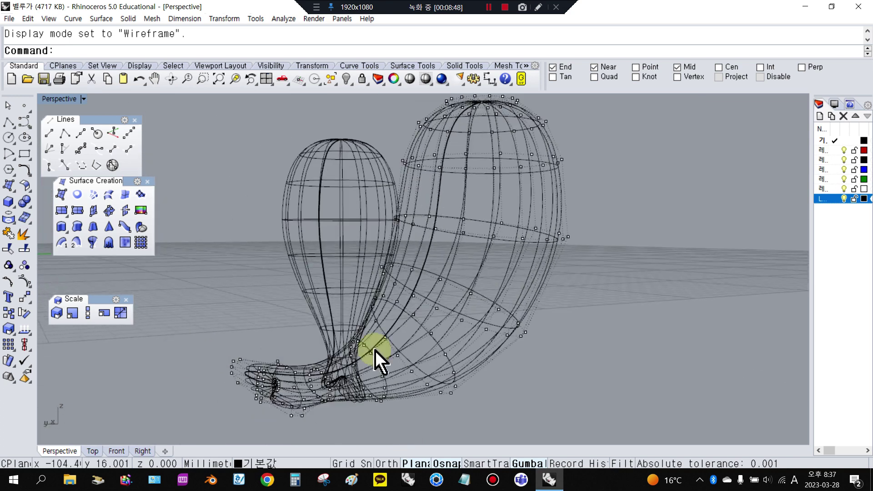
pyautogui.doubleClick(71, 99)
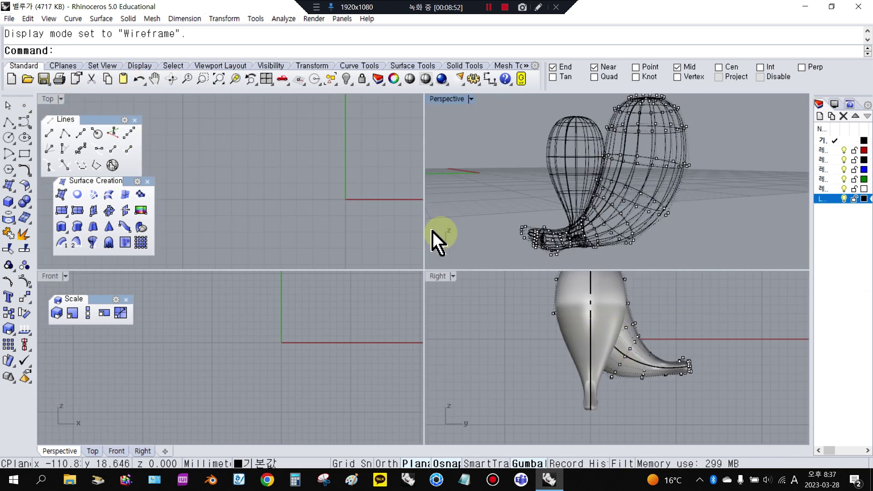
# - Turn off the control points and lock the bent body so it serves only as a reference
pyautogui.rightClick(24, 282)
pyautogui.click(635, 368)
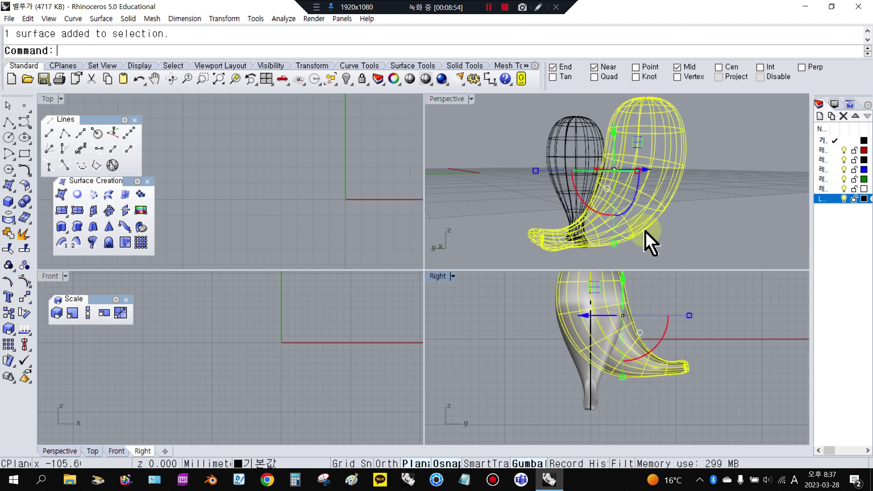
pyautogui.click(362, 79)
pyautogui.moveTo(598, 308); pyautogui.dragTo(528, 341, button='right')
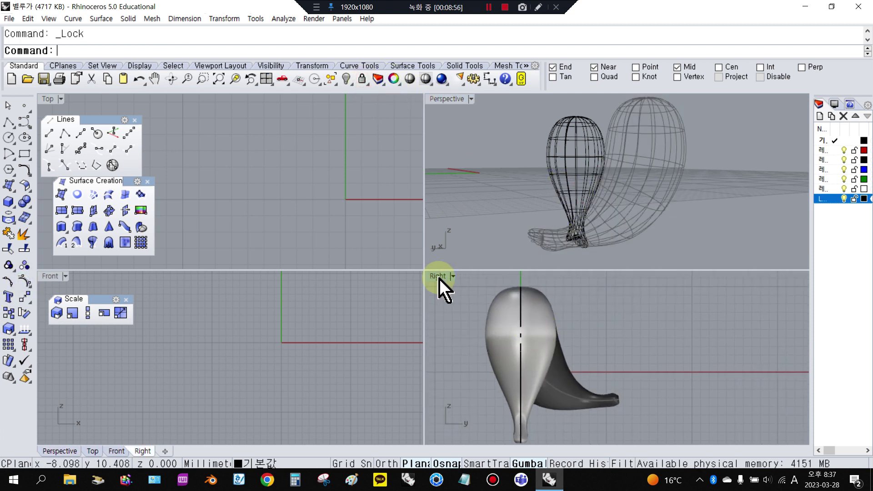
# - Set the Perspective view back to shaded display and bring both bodies into the Top view
pyautogui.click(437, 277)
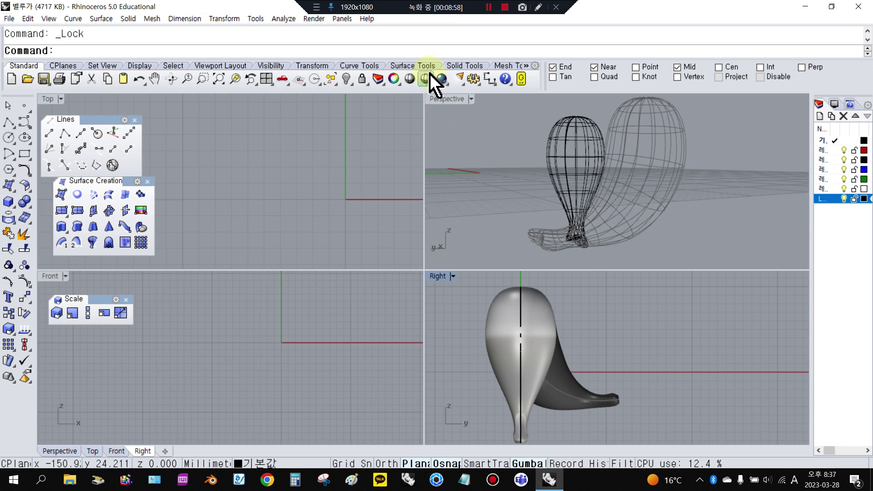
pyautogui.click(443, 99)
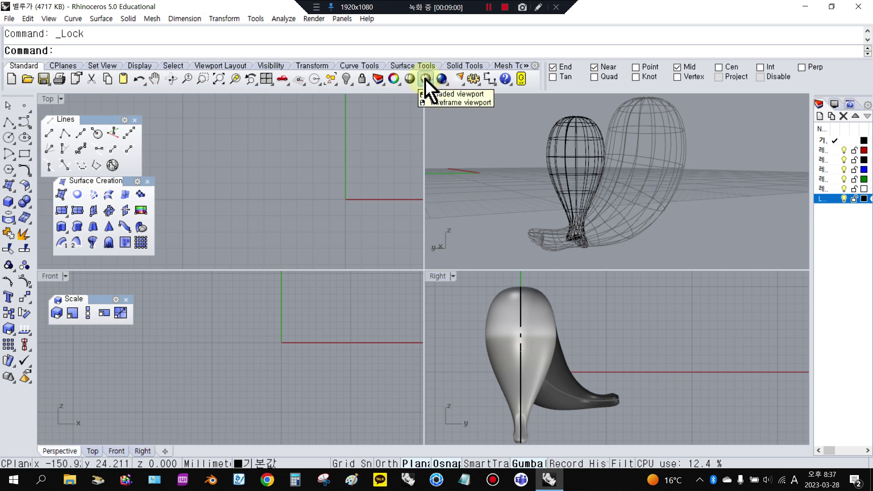
pyautogui.click(425, 80)
pyautogui.moveTo(406, 114); pyautogui.dragTo(262, 202, button='right')
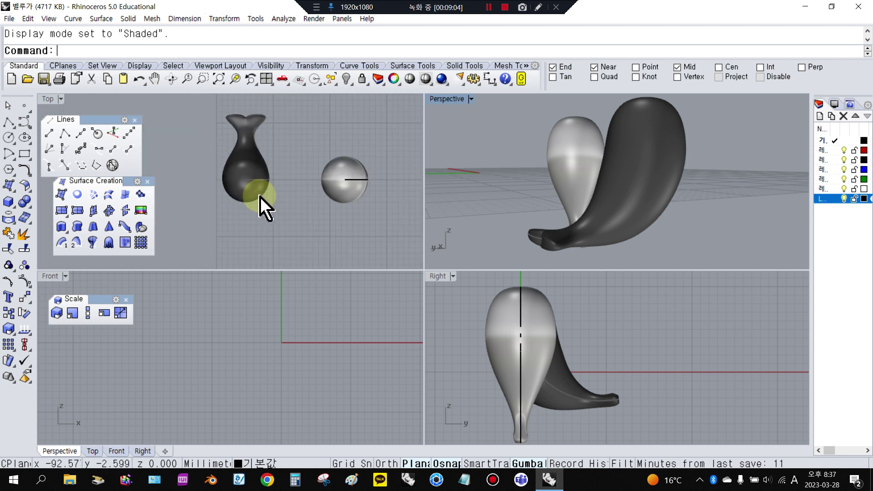
# - Select the straight body and set the Right view to wireframe display
pyautogui.scroll(-20, 243, 345)
pyautogui.scroll(12, 159, 352)
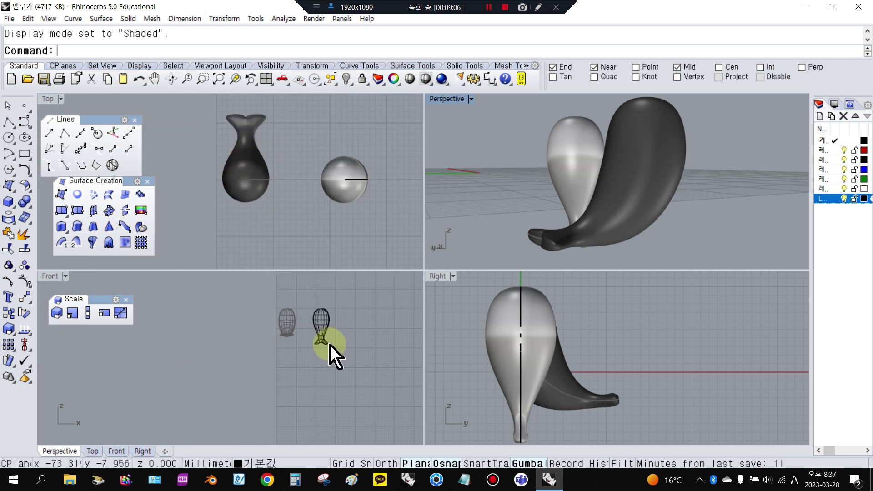
pyautogui.scroll(5, 331, 337)
pyautogui.scroll(-3, 339, 307)
pyautogui.scroll(3, 342, 302)
pyautogui.scroll(2, 587, 373)
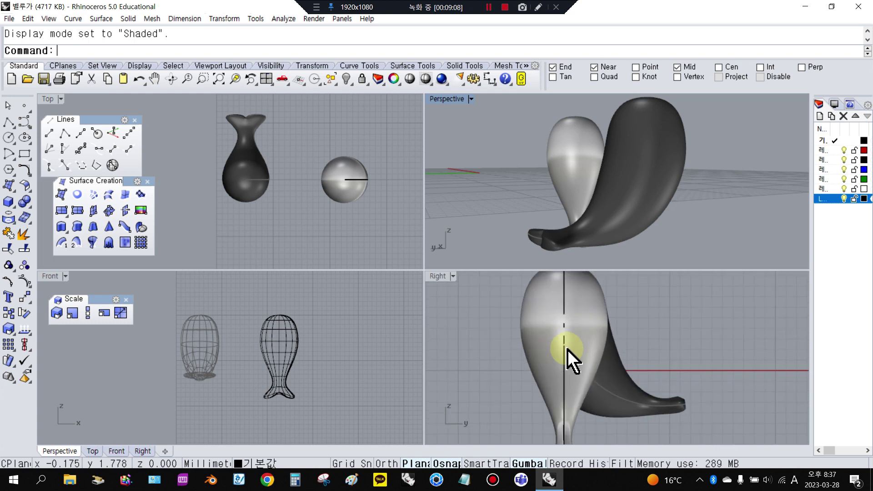
pyautogui.click(547, 346)
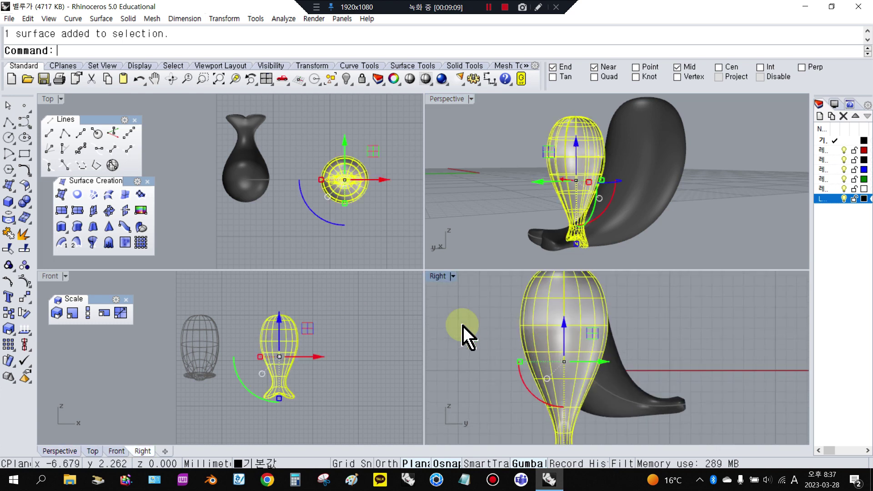
pyautogui.click(427, 78)
pyautogui.scroll(-2, 498, 325)
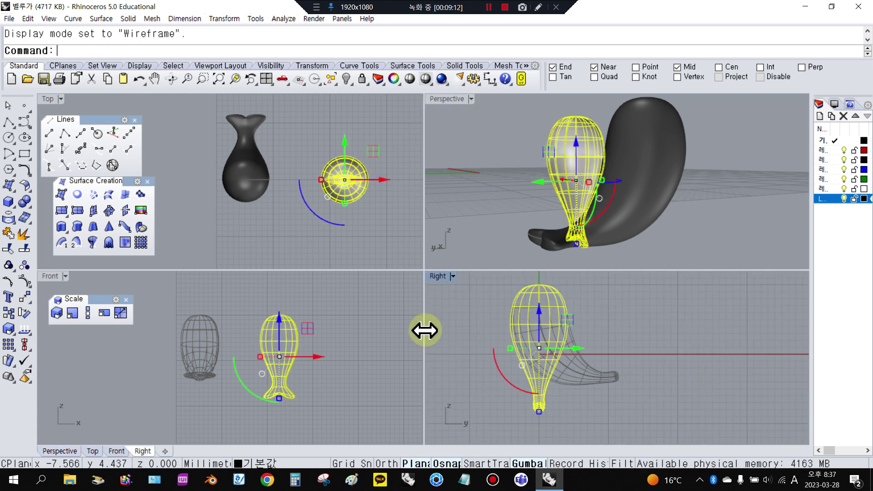
# - Rotate the body's control points from the fourth row down about 7.6° counterclockwise in the Right view, and select the rows from the fifth down
pyautogui.click(24, 282)
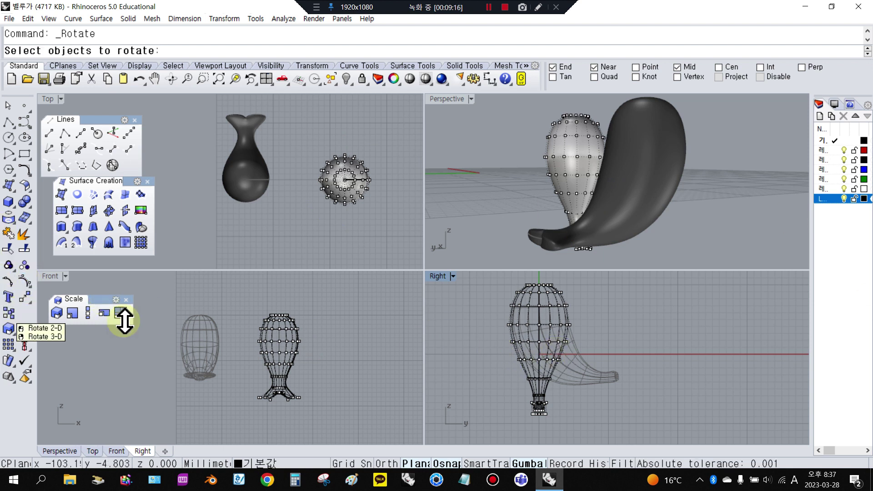
pyautogui.moveTo(483, 315); pyautogui.dragTo(590, 437)
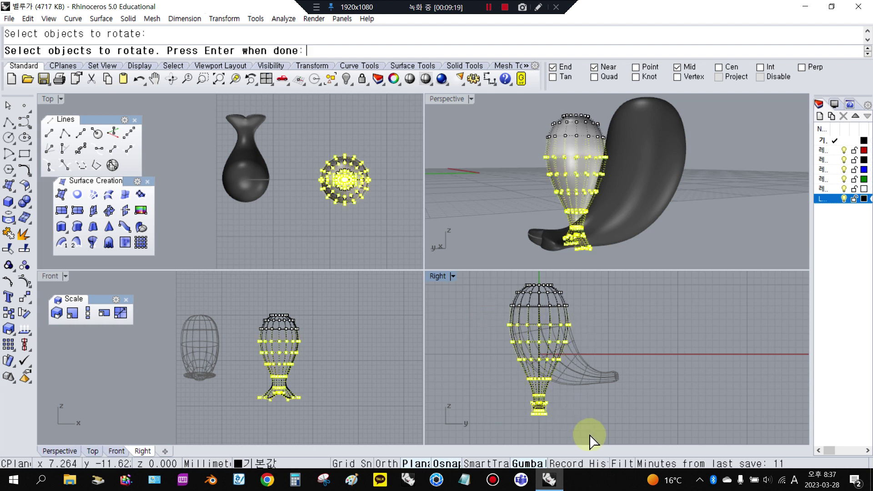
pyautogui.rightClick(595, 339)
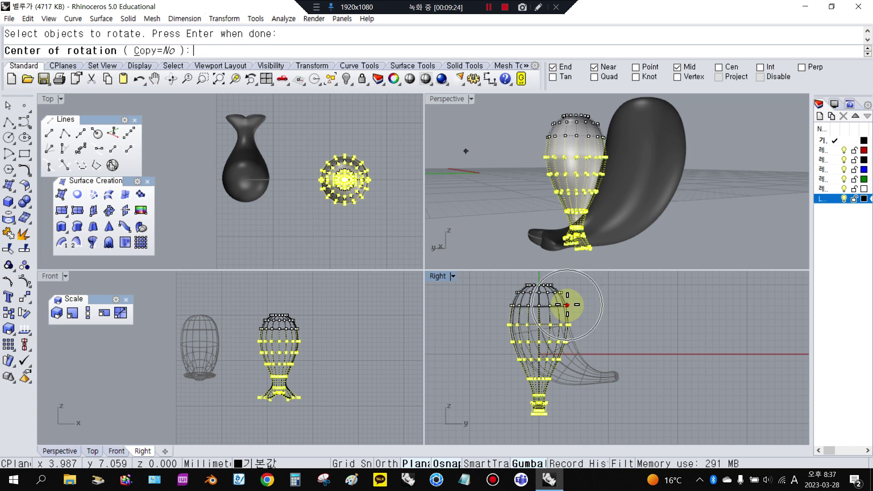
pyautogui.click(567, 304)
pyautogui.click(430, 320)
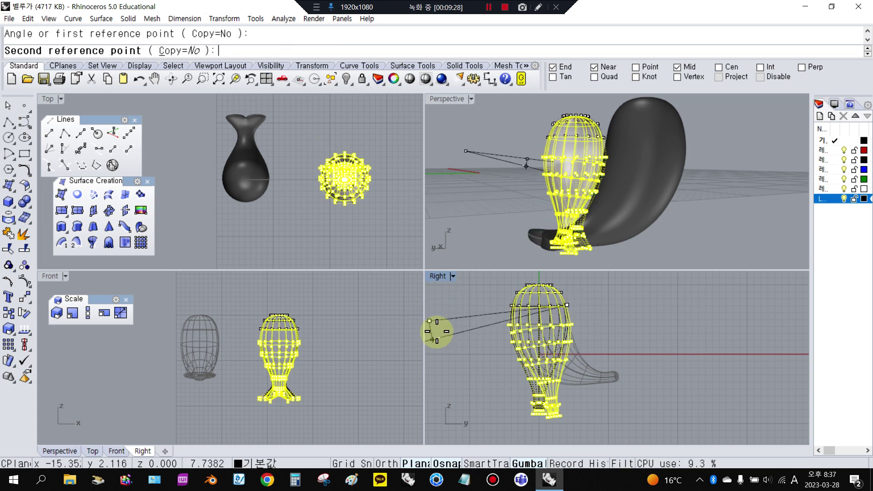
pyautogui.click(541, 353)
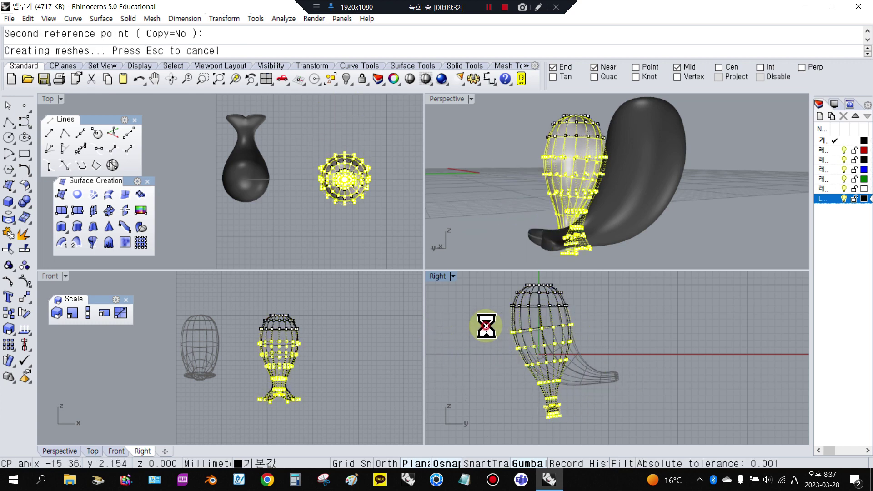
pyautogui.click(632, 340)
pyautogui.moveTo(496, 334); pyautogui.dragTo(643, 444)
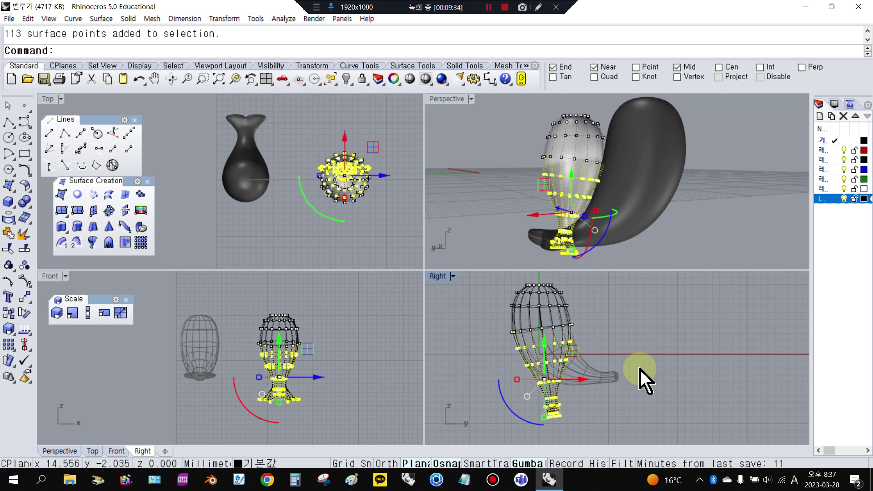
pyautogui.rightClick(625, 332)
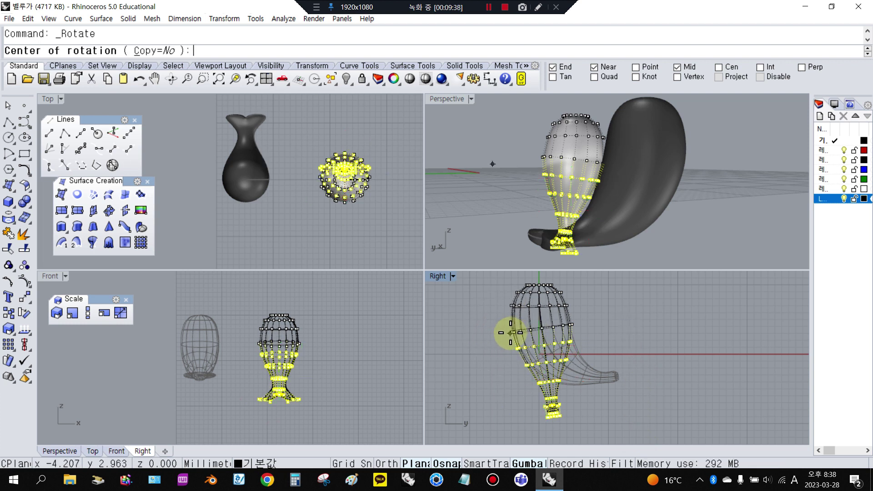
pyautogui.click(510, 337)
pyautogui.click(467, 384)
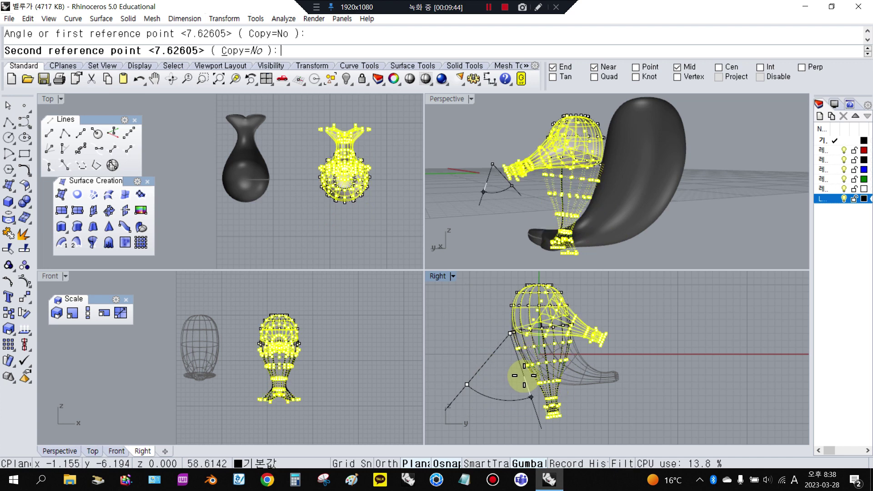
pyautogui.click(481, 351)
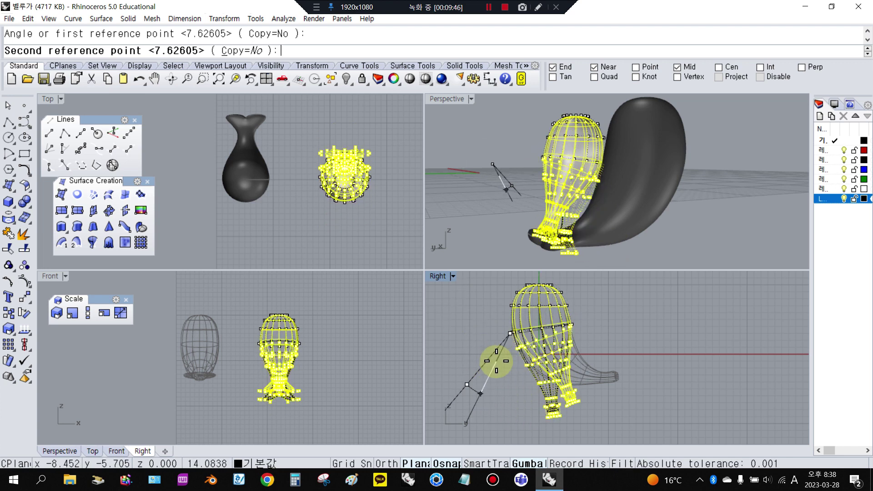
pyautogui.rightClick(575, 332)
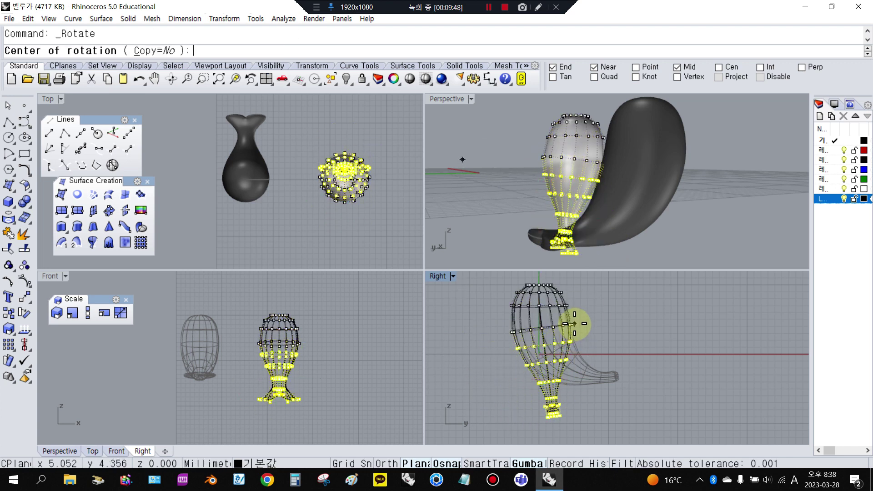
pyautogui.click(575, 324)
pyautogui.click(488, 351)
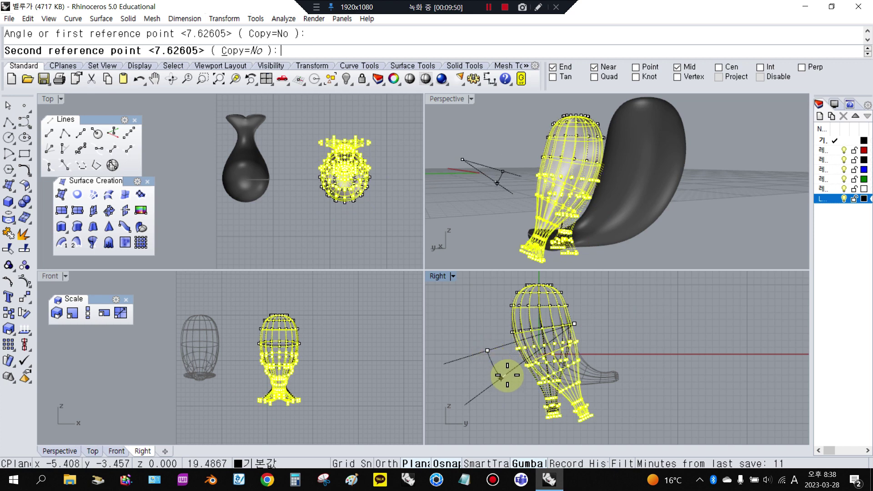
pyautogui.click(523, 386)
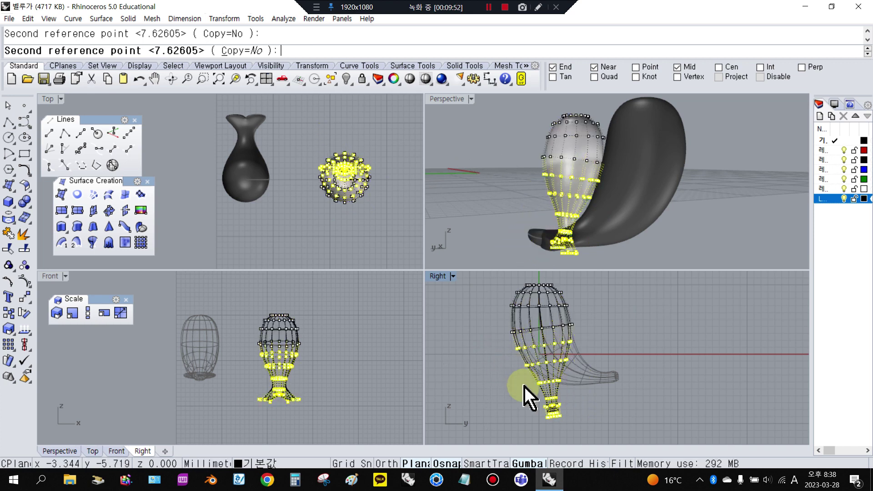
# - Rotate the selected control points about 14.1° counterclockwise around a point on the body's centre line in the Right view
pyautogui.press('Return')
pyautogui.scroll(3, 541, 324)
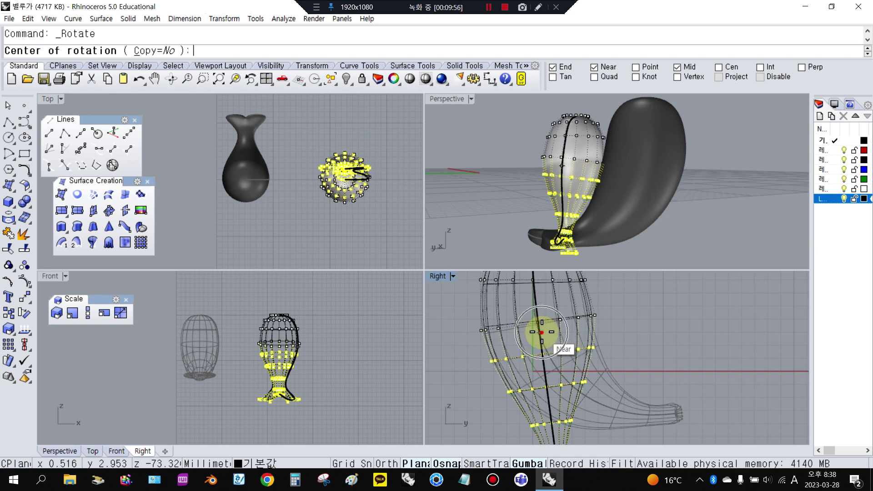
pyautogui.click(541, 332)
pyautogui.scroll(-3, 541, 332)
pyautogui.click(465, 349)
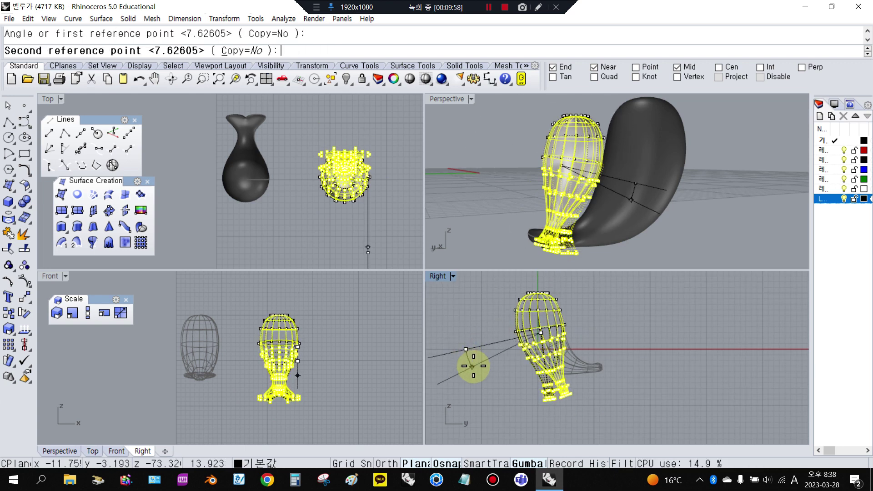
pyautogui.click(471, 365)
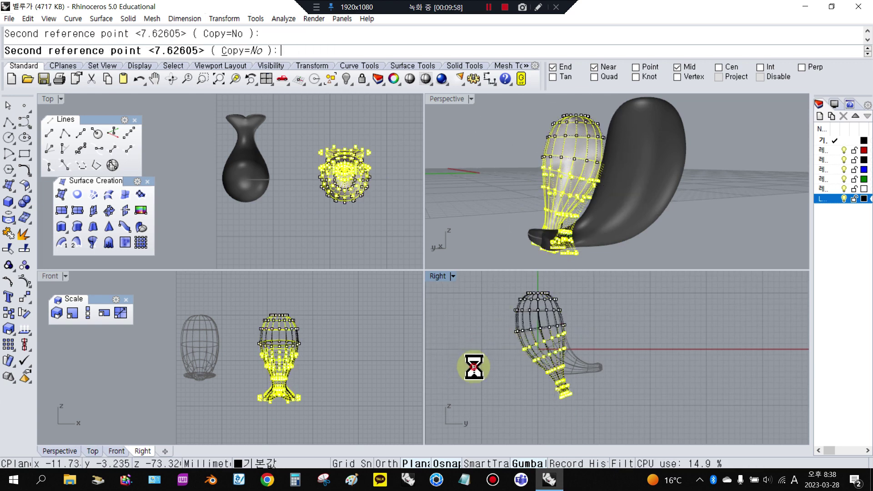
# - Maximize the Right view and rotate the control points from the sixth row down about 12.1° counterclockwise around the body's middle
pyautogui.doubleClick(438, 276)
pyautogui.scroll(3, 282, 273)
pyautogui.moveTo(281, 268); pyautogui.dragTo(451, 266, button='right')
pyautogui.scroll(4, 560, 209)
pyautogui.scroll(-4, 356, 268)
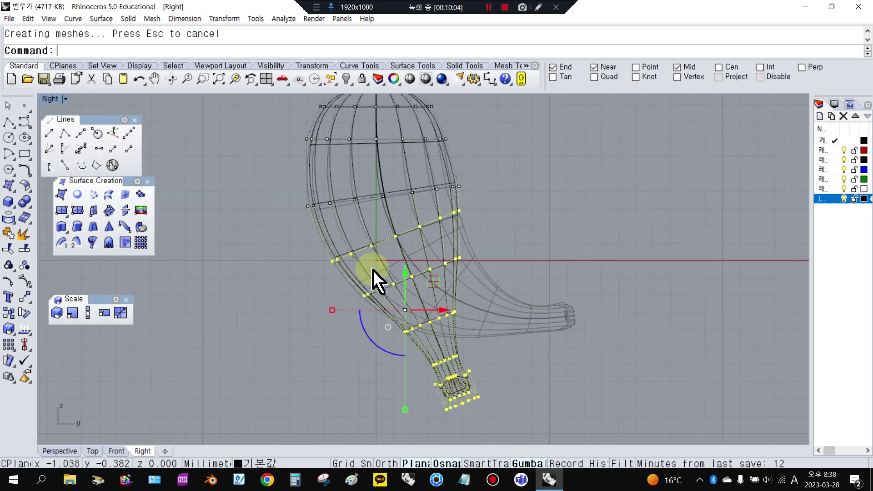
pyautogui.click(516, 288)
pyautogui.rightClick(409, 265)
pyautogui.moveTo(341, 266); pyautogui.dragTo(575, 443)
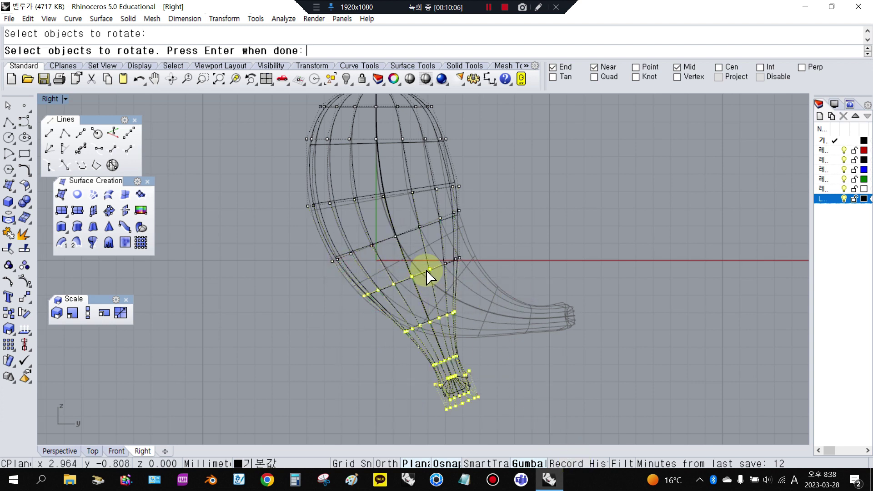
pyautogui.moveTo(518, 302); pyautogui.dragTo(517, 300)
pyautogui.rightClick(514, 284)
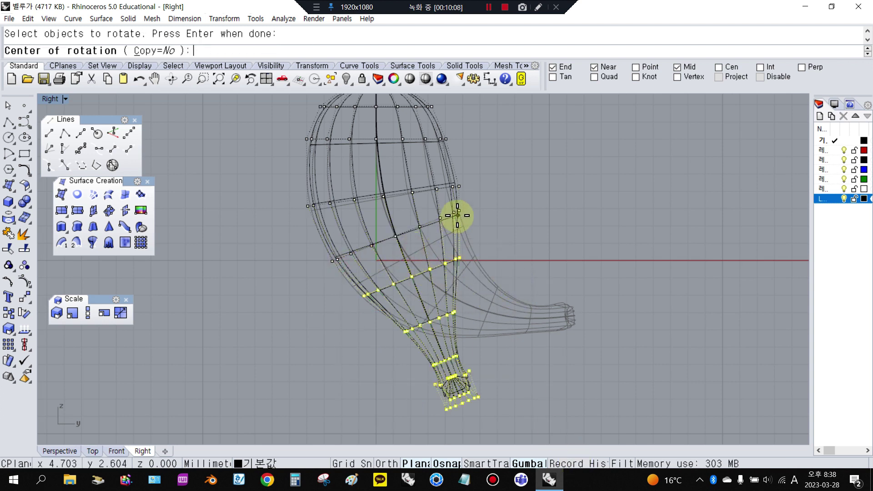
pyautogui.click(256, 318)
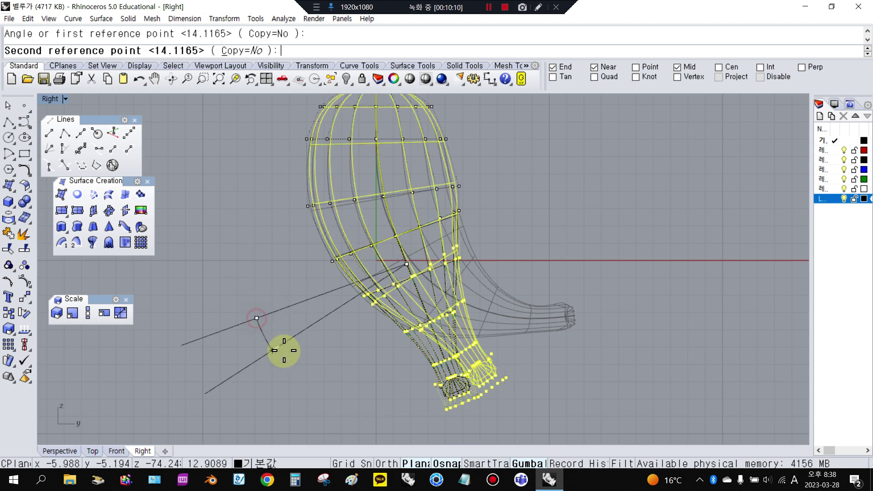
pyautogui.click(283, 356)
# - Rotate the control points from the seventh row down about 19.2° counterclockwise around a point just above them on the centre line
pyautogui.rightClick(388, 308)
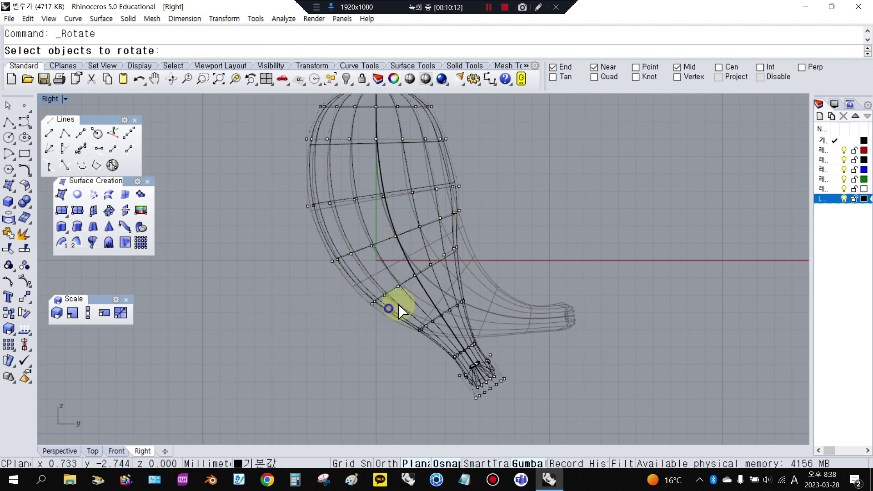
pyautogui.moveTo(402, 298); pyautogui.dragTo(526, 423)
pyautogui.rightClick(502, 334)
pyautogui.click(422, 274)
pyautogui.click(328, 347)
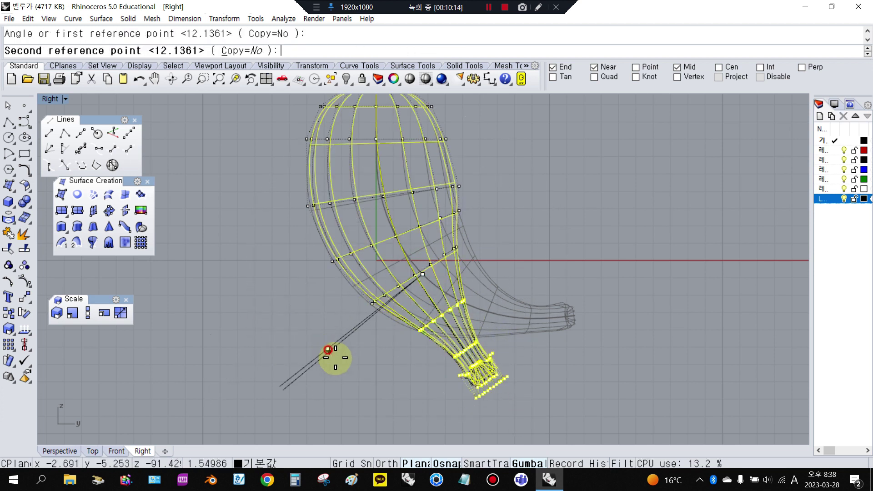
pyautogui.click(357, 378)
pyautogui.click(356, 378)
# - Rotate the narrow tail section's control points about 25.2° counterclockwise so the tail follows the reference's bend
pyautogui.press('Return')
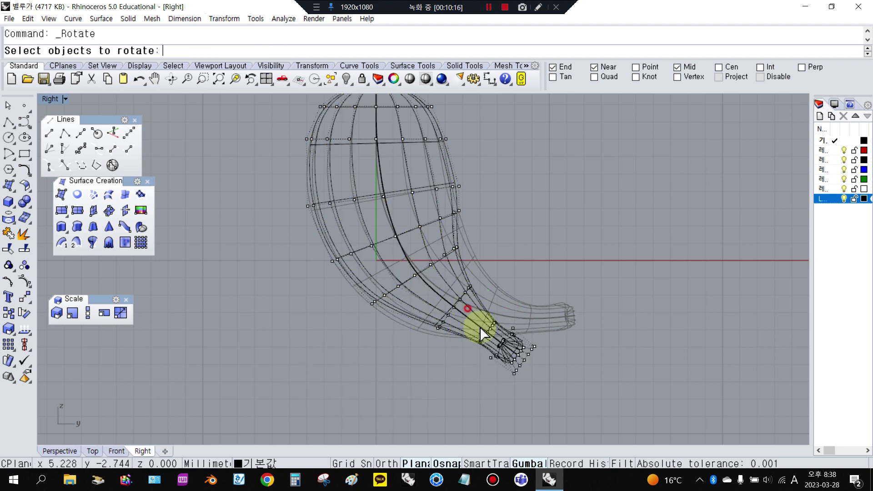
pyautogui.moveTo(481, 331); pyautogui.dragTo(573, 397)
pyautogui.press('Return')
pyautogui.click(465, 299)
pyautogui.click(413, 391)
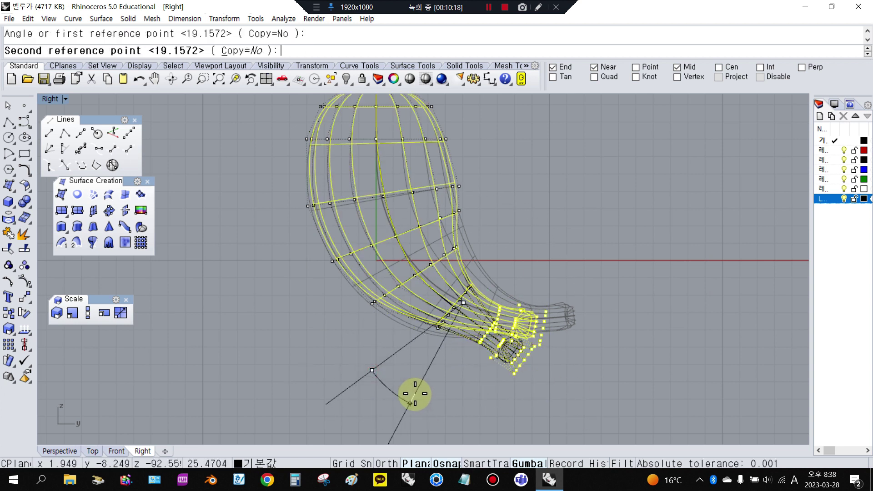
pyautogui.click(490, 360)
# - Rotate the tail-end fluke control points slightly counterclockwise around the centre of the tail's narrow base
pyautogui.moveTo(511, 330); pyautogui.dragTo(570, 417)
pyautogui.press('Return')
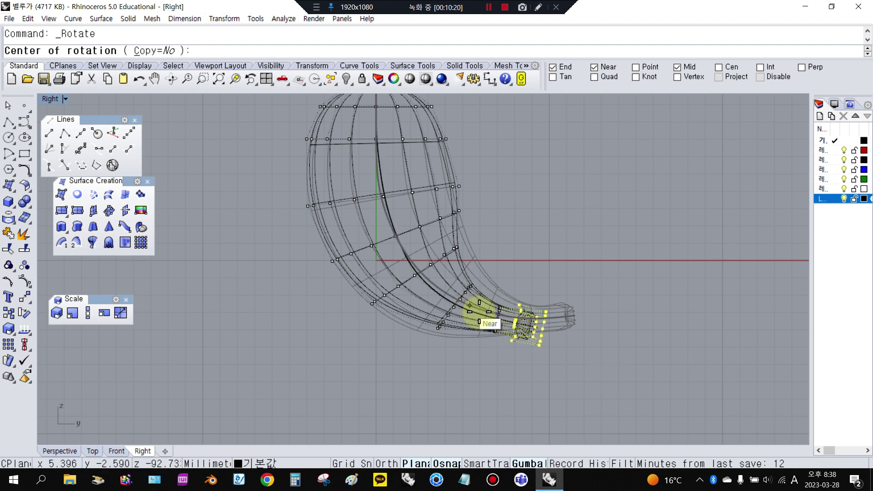
pyautogui.click(499, 319)
pyautogui.click(491, 389)
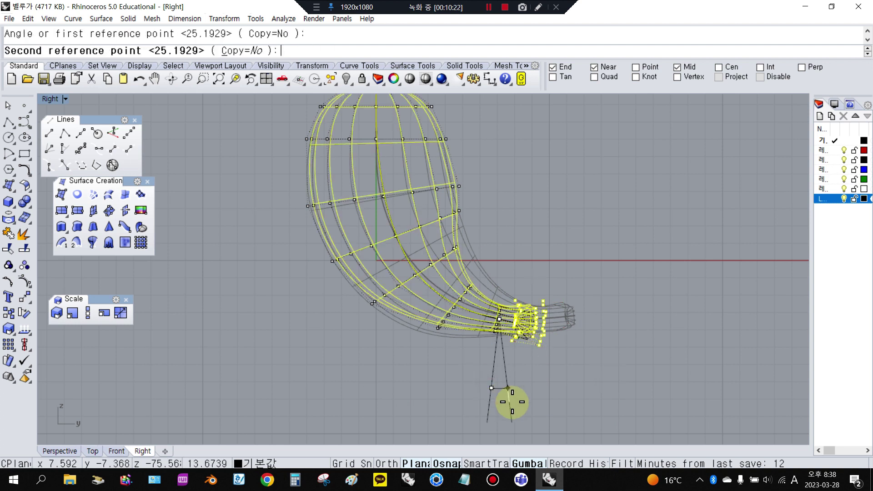
pyautogui.click(522, 407)
# - Move the fourth row of control points slightly up and toward the convex back of the body in the Right view
pyautogui.scroll(-1, 504, 337)
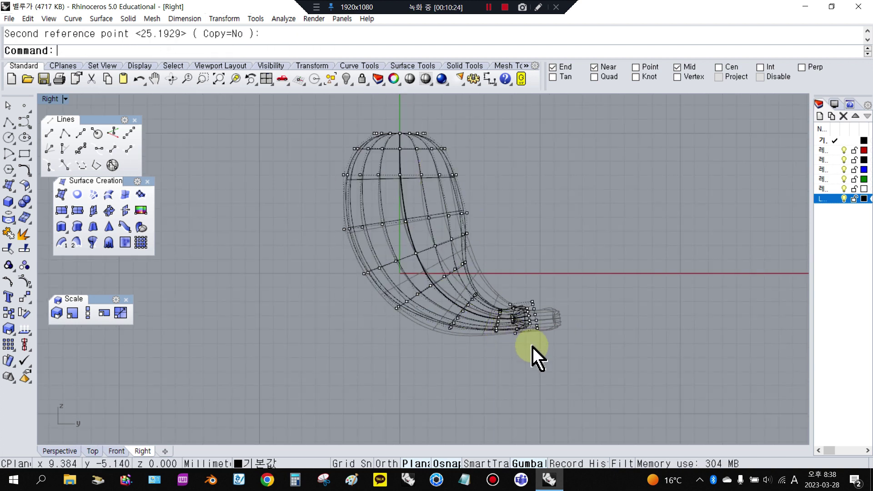
pyautogui.scroll(1, 436, 193)
pyautogui.moveTo(287, 206); pyautogui.dragTo(497, 241)
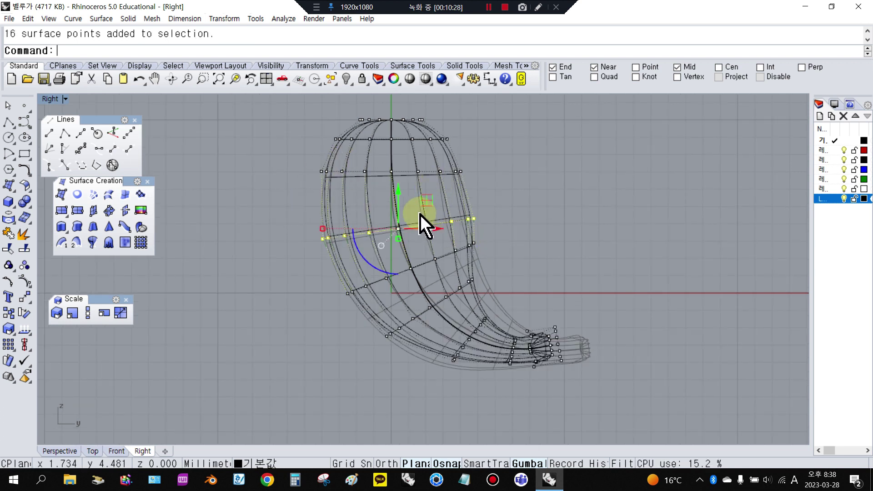
pyautogui.moveTo(401, 199); pyautogui.dragTo(391, 189)
pyautogui.moveTo(441, 219); pyautogui.dragTo(422, 219)
pyautogui.moveTo(386, 193); pyautogui.dragTo(387, 184)
pyautogui.moveTo(413, 209); pyautogui.dragTo(419, 210)
pyautogui.click(517, 231)
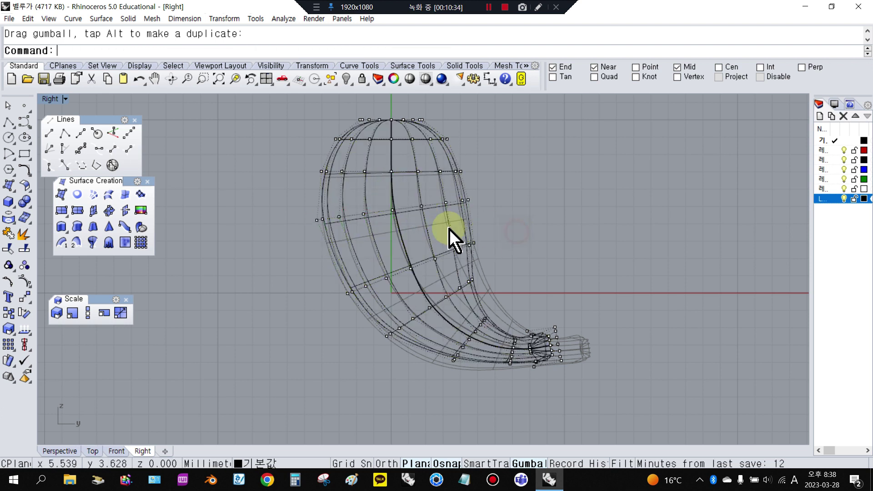
# - Move all control points from the fifth row down to the tail up and toward the convex back of the body
pyautogui.moveTo(306, 237); pyautogui.dragTo(589, 371)
pyautogui.moveTo(453, 270); pyautogui.dragTo(468, 292)
pyautogui.click(552, 273)
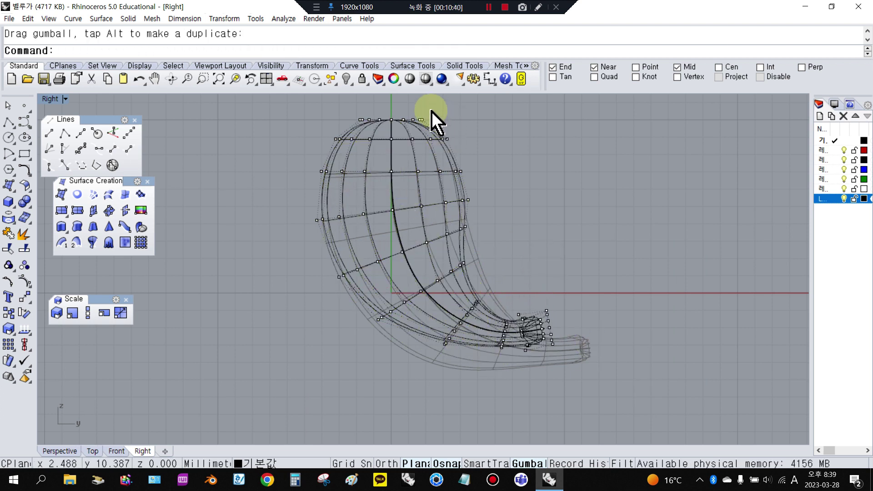
# - Preview the bent body against the reference in shaded display and return to the four-view layout
pyautogui.click(410, 80)
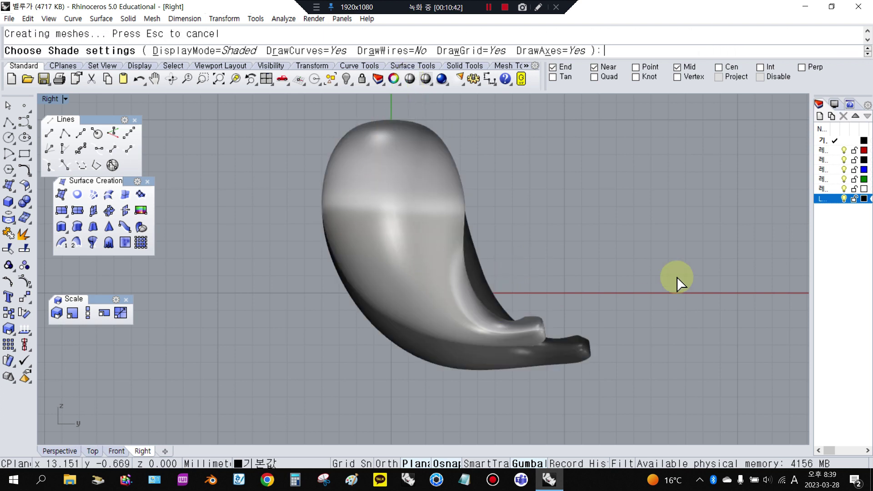
pyautogui.doubleClick(48, 99)
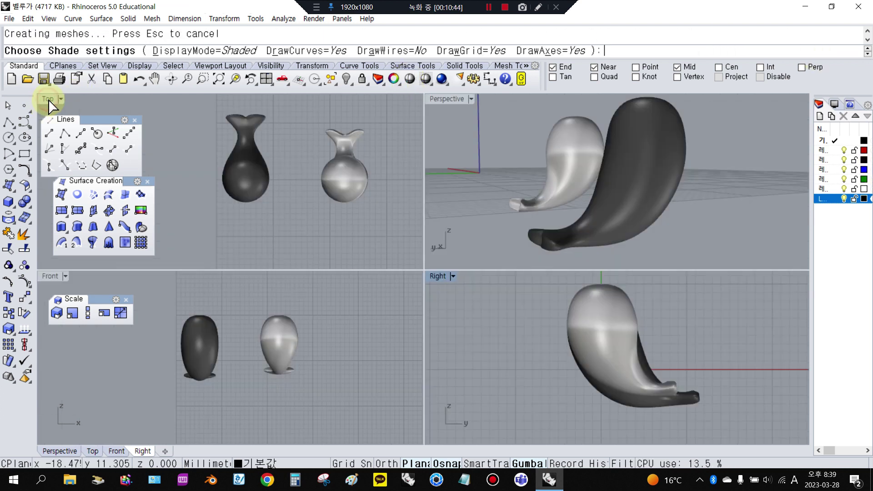
pyautogui.scroll(-4, 263, 179)
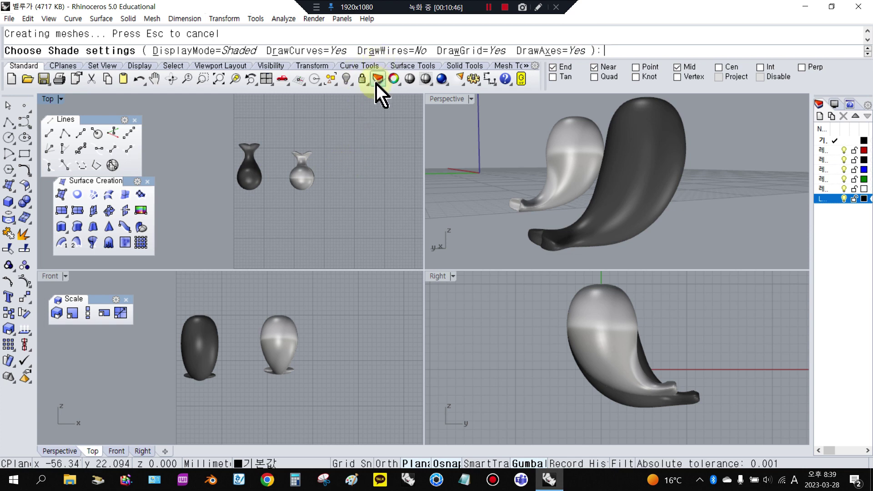
# - Show all hidden objects and hide the newly bent body beside the locked reference
pyautogui.rightClick(347, 80)
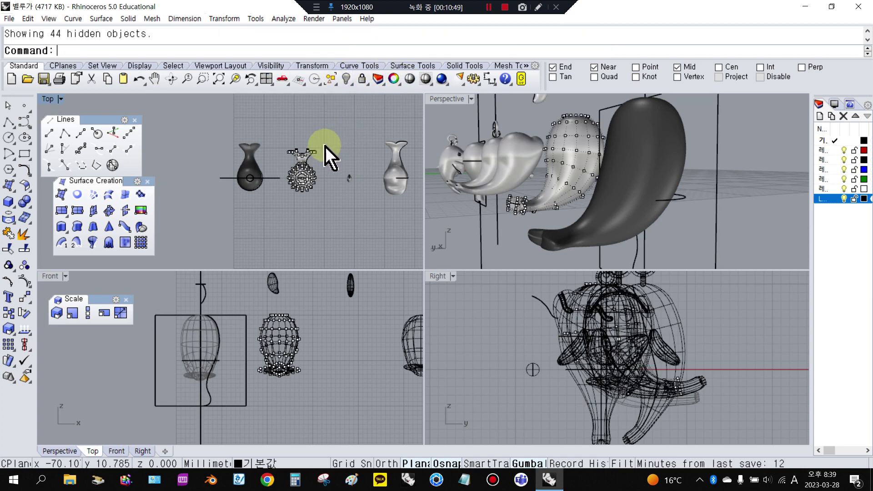
pyautogui.click(306, 182)
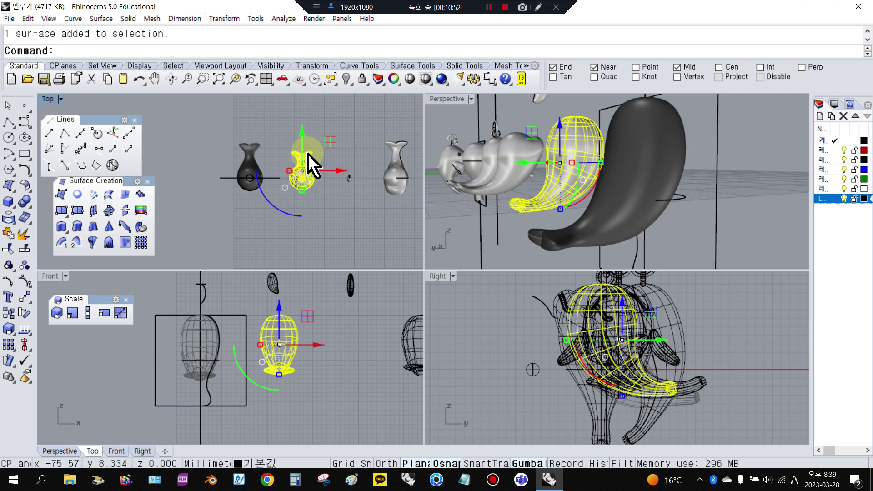
pyautogui.click(349, 81)
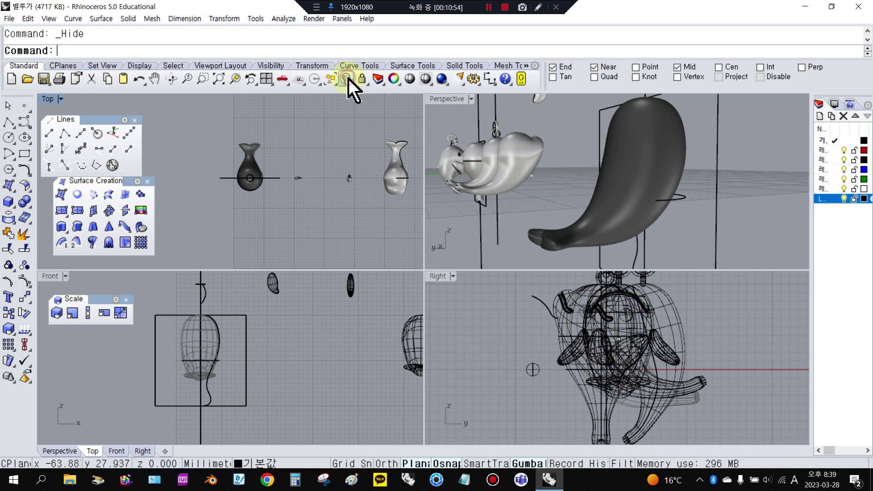
# - Examine the small fin surface above the body, then its half-profile curve and circular rail, in the Front and Top views
pyautogui.scroll(3, 271, 285)
pyautogui.click(267, 285)
pyautogui.scroll(-6, 321, 328)
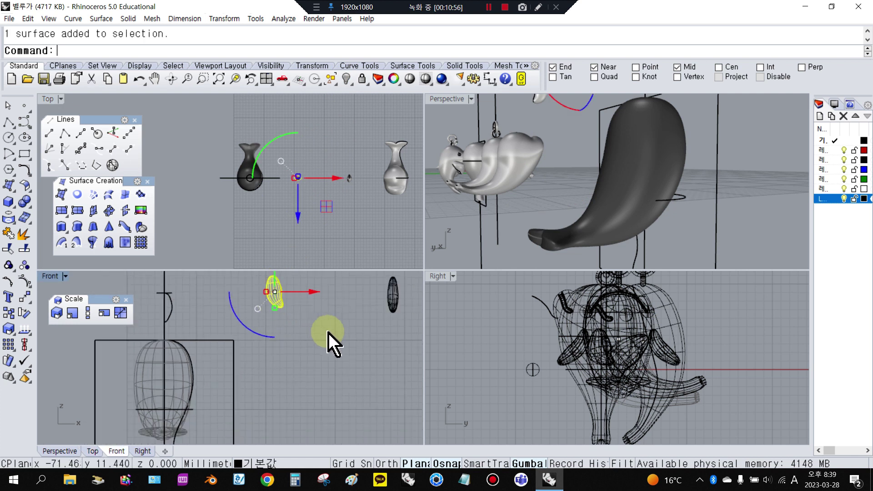
pyautogui.scroll(6, 250, 313)
pyautogui.scroll(6, 205, 326)
pyautogui.moveTo(259, 303); pyautogui.dragTo(310, 310, button='right')
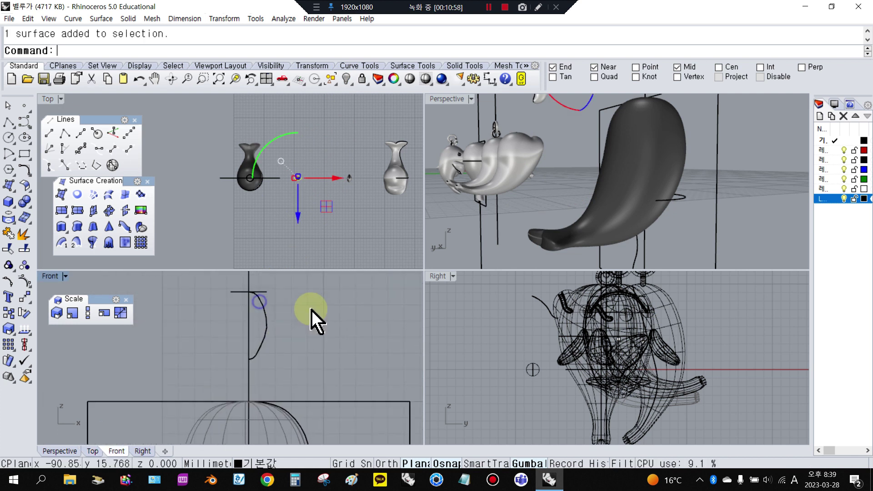
pyautogui.scroll(2, 262, 312)
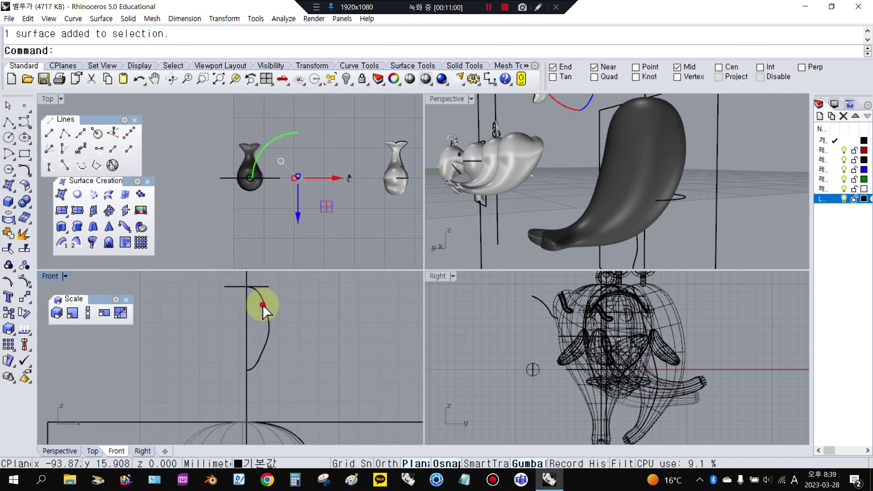
pyautogui.click(263, 306)
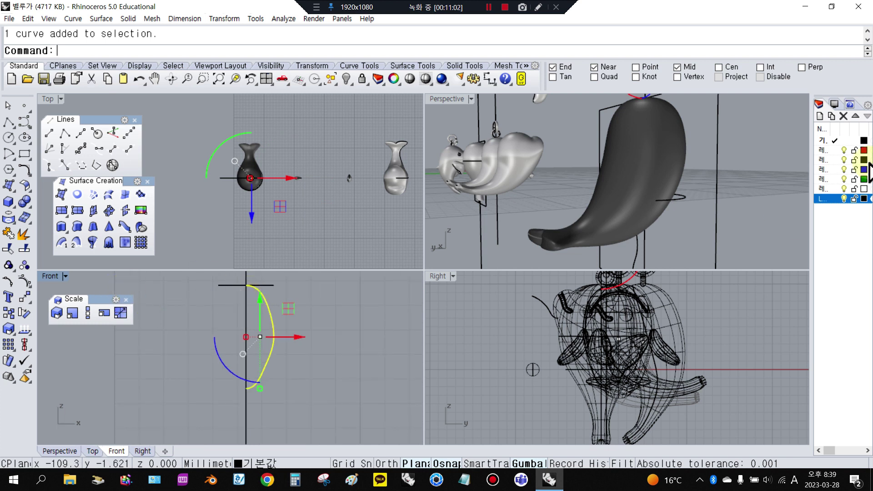
pyautogui.click(191, 286)
pyautogui.click(228, 285)
pyautogui.scroll(10, 253, 181)
pyautogui.scroll(2, 248, 205)
pyautogui.rightClick(25, 283)
pyautogui.click(27, 283)
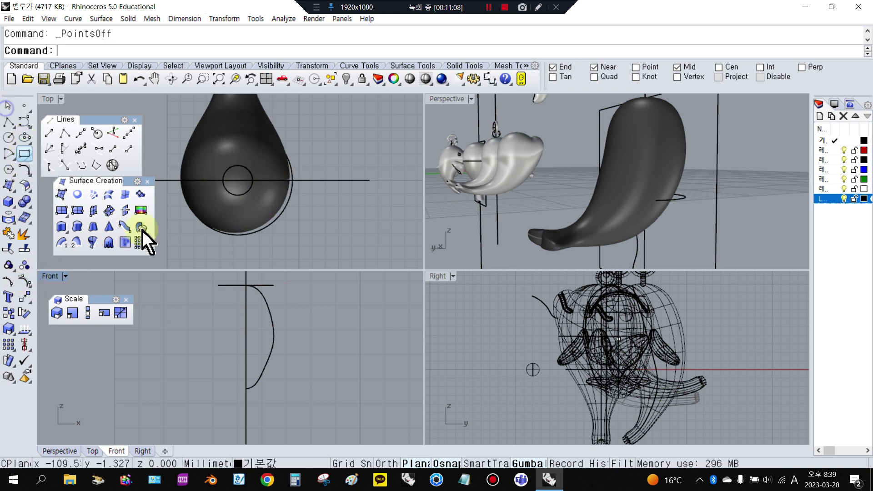
# - Rail-revolve the small fin's half-profile curve along the circular rail, with the revolve axis on the vertical centre line in the Front view
pyautogui.click(93, 242)
pyautogui.click(263, 300)
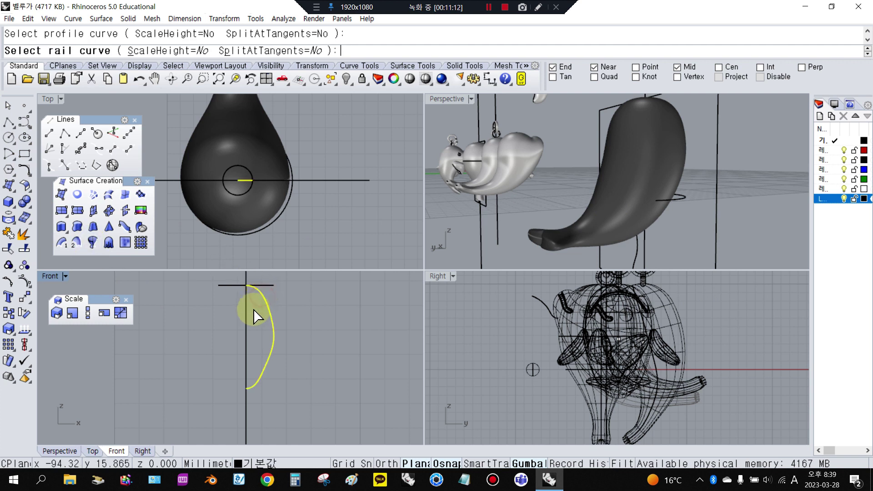
pyautogui.click(261, 287)
pyautogui.click(248, 306)
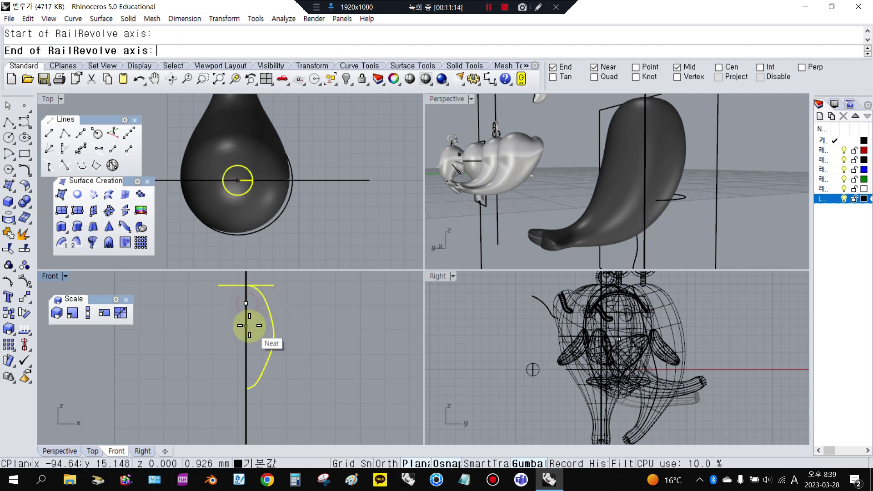
# - Set the end of the rail-revolve axis on the vertical centreline in the Front view, then select the revolved fin surface
pyautogui.click(249, 328)
pyautogui.click(230, 327)
pyautogui.scroll(-3, 229, 327)
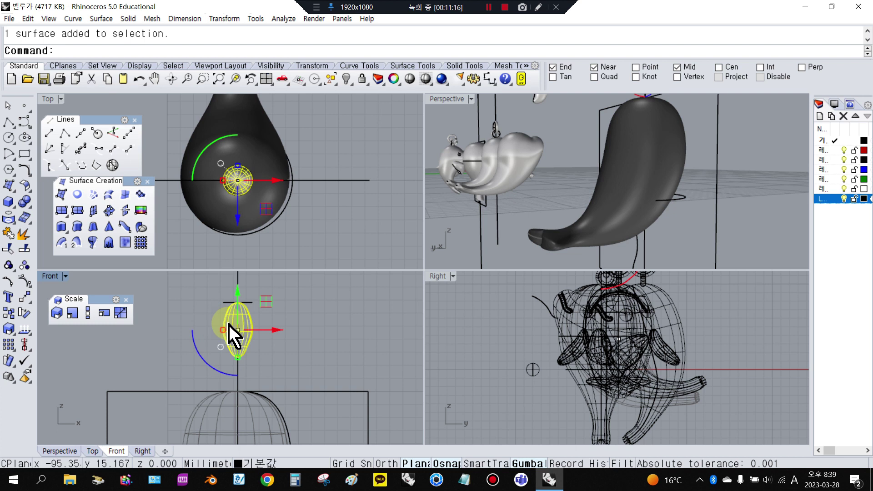
# - Scale the fin surface in one direction from its centre in the Top view to flatten its depth
pyautogui.scroll(-4, 287, 298)
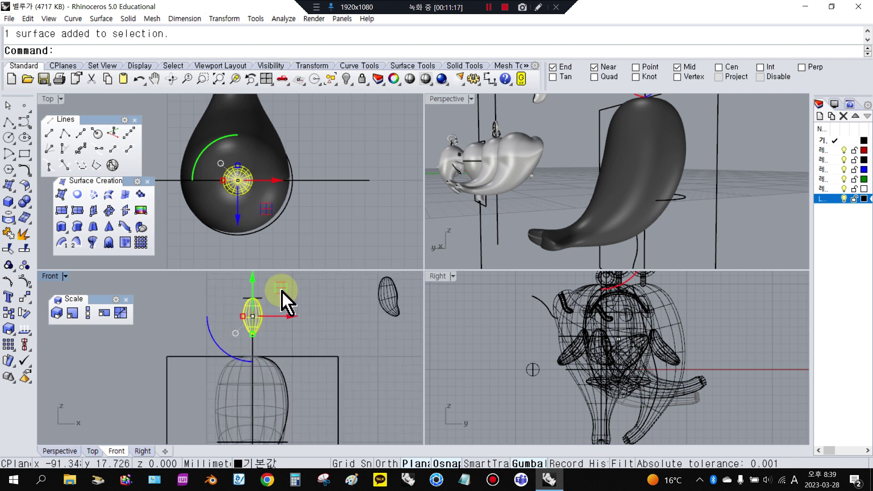
pyautogui.click(88, 313)
pyautogui.click(237, 181)
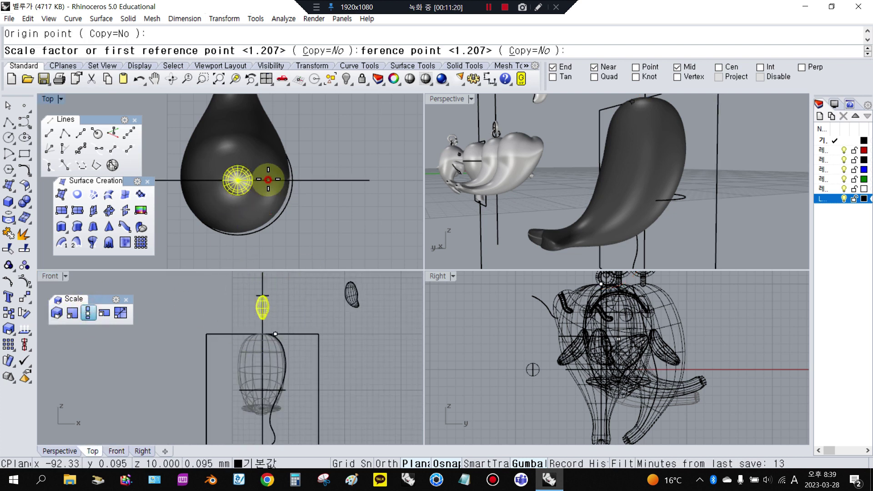
pyautogui.click(273, 262)
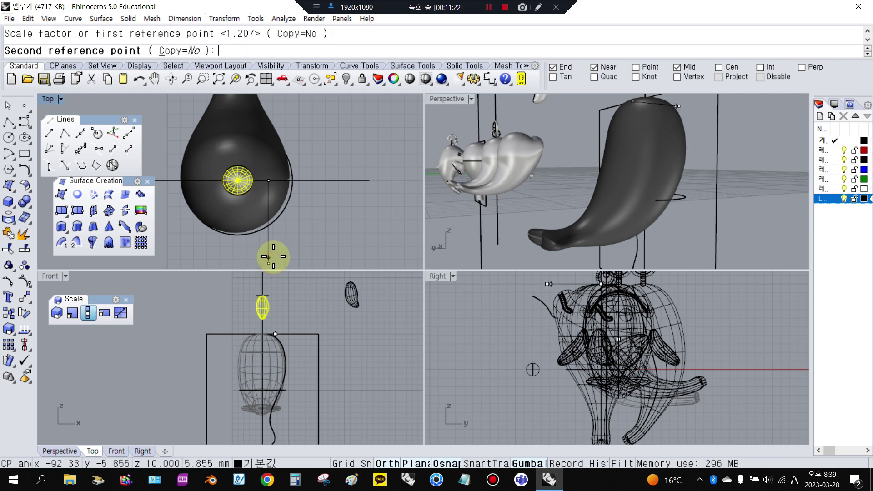
pyautogui.click(295, 226)
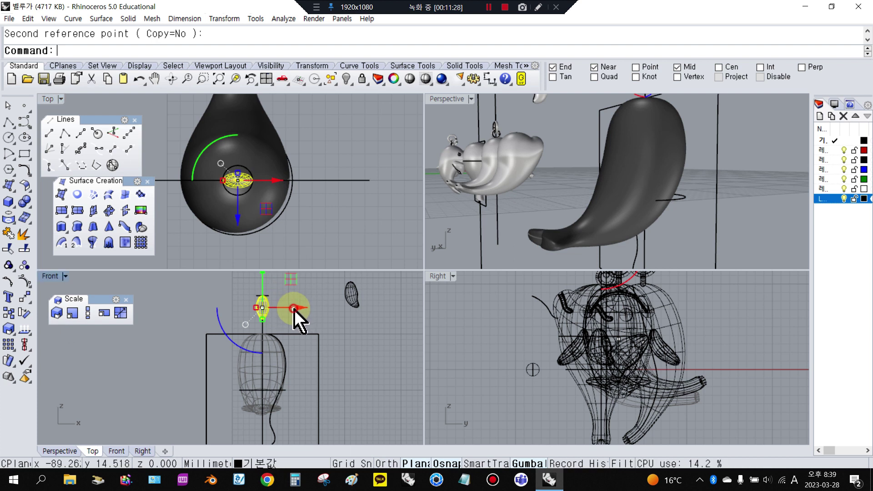
pyautogui.click(295, 311)
pyautogui.scroll(5, 270, 317)
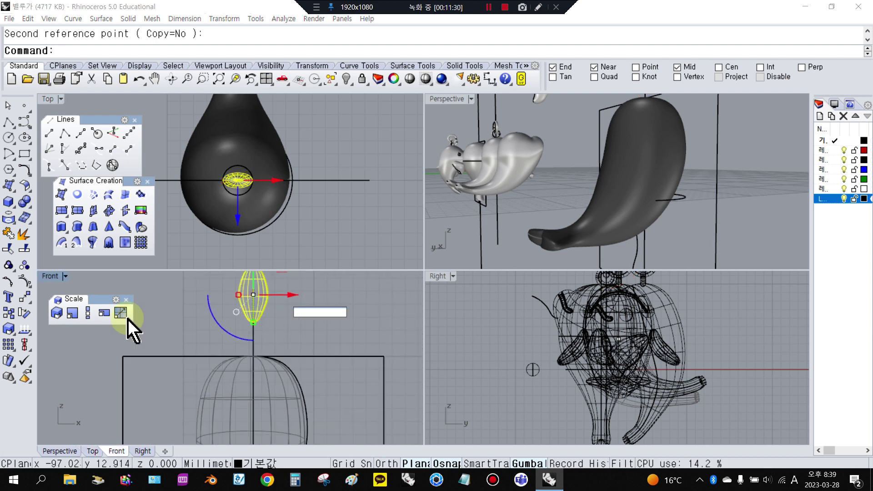
# - Show the fin's control points in a maximized Front view and rotate the lower three rows about 9.9 degrees around the second row's left end
pyautogui.scroll(4, 273, 292)
pyautogui.click(24, 283)
pyautogui.scroll(-4, 199, 322)
pyautogui.moveTo(194, 295); pyautogui.dragTo(282, 350)
pyautogui.scroll(2, 152, 317)
pyautogui.doubleClick(50, 277)
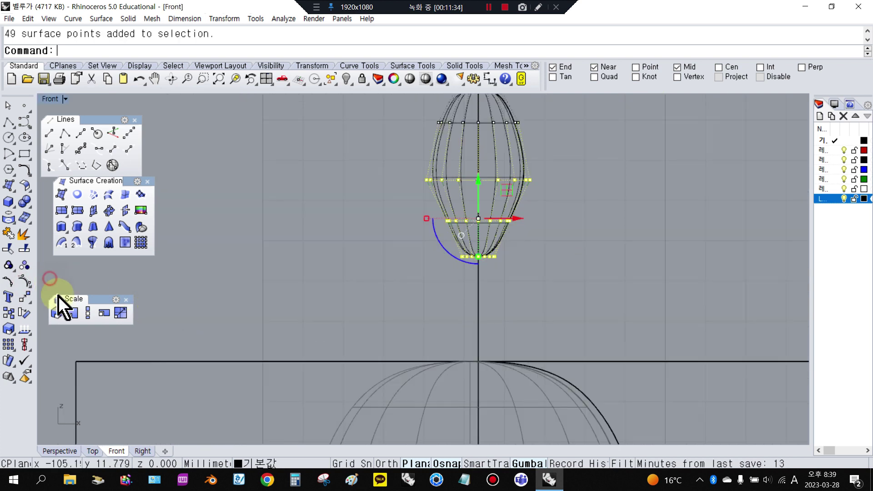
pyautogui.click(24, 313)
pyautogui.scroll(-2, 404, 224)
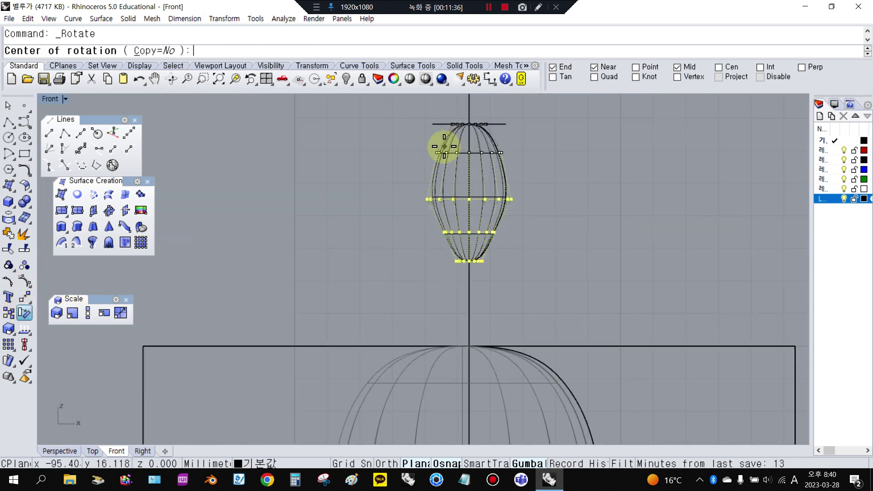
pyautogui.click(437, 153)
pyautogui.click(389, 230)
pyautogui.click(397, 261)
# - Rotate the lower two control-point rows about 31.7 degrees around the fourth row's right end, then hide the points and restore four viewports
pyautogui.moveTo(395, 221); pyautogui.dragTo(575, 296)
pyautogui.press('Return')
pyautogui.click(505, 220)
pyautogui.click(417, 233)
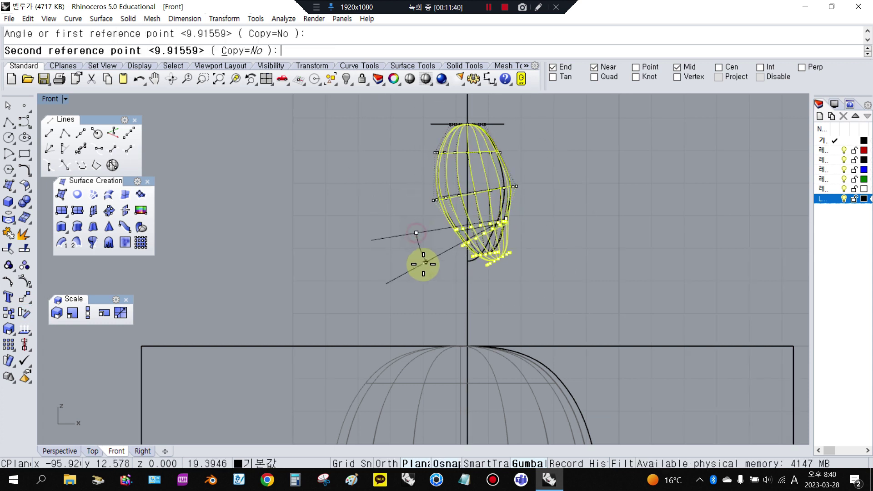
pyautogui.click(436, 280)
pyautogui.click(586, 285)
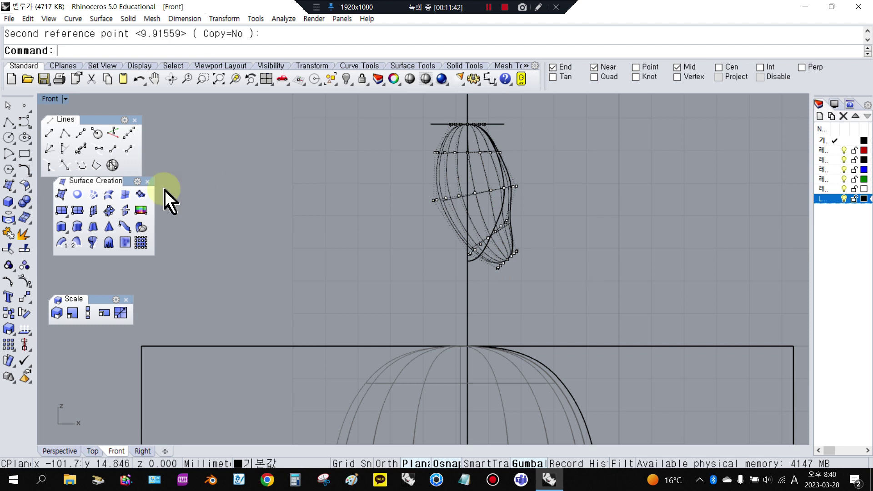
pyautogui.rightClick(30, 281)
pyautogui.doubleClick(48, 99)
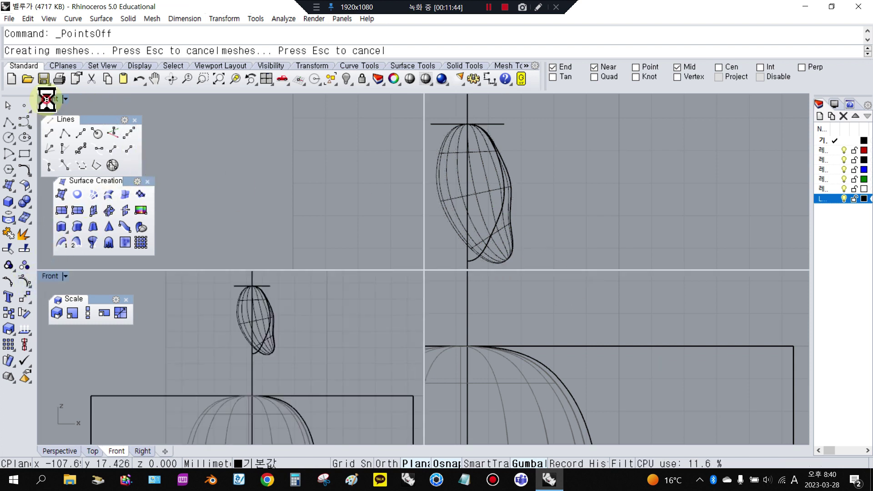
# - Examine the side fin of the finished whale in the Top and Front views, comparing it with the fin copies beside the unfinished body
pyautogui.scroll(-3, 254, 202)
pyautogui.scroll(2, 344, 202)
pyautogui.scroll(-2, 277, 189)
pyautogui.scroll(6, 384, 187)
pyautogui.scroll(-8, 297, 203)
pyautogui.scroll(2, 376, 201)
pyautogui.scroll(-10, 318, 201)
pyautogui.scroll(4, 334, 219)
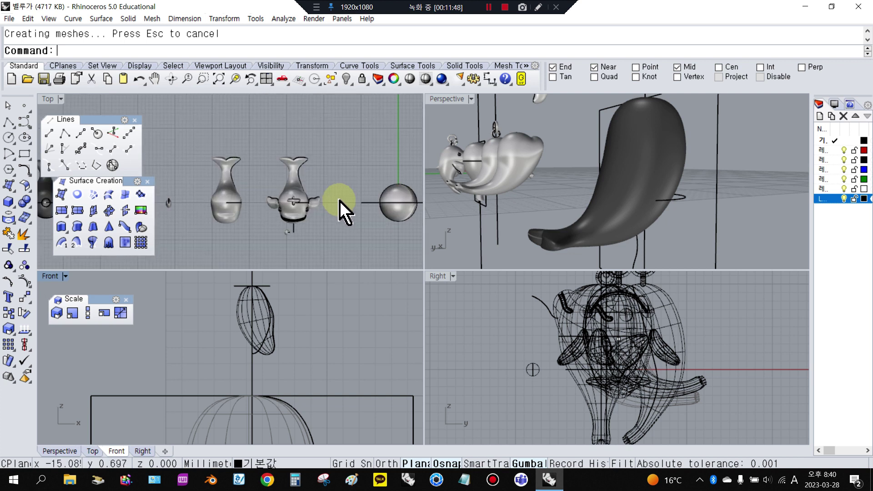
pyautogui.click(333, 220)
pyautogui.scroll(-5, 278, 347)
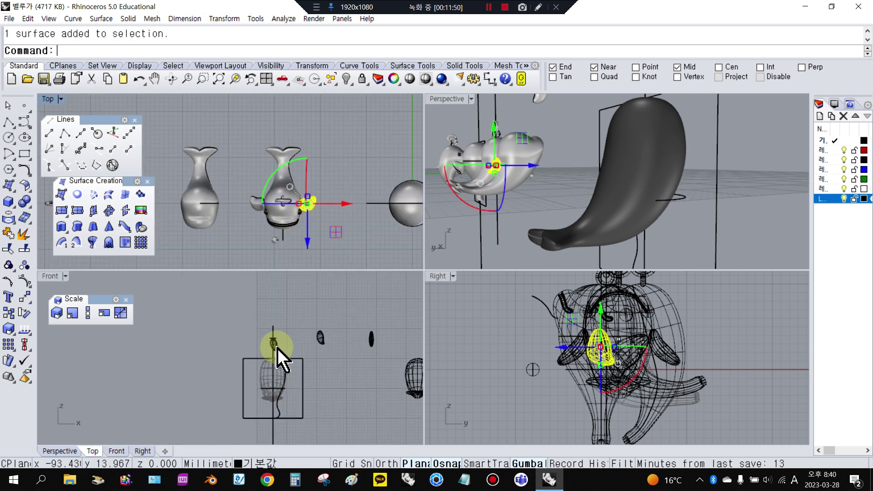
pyautogui.scroll(6, 352, 398)
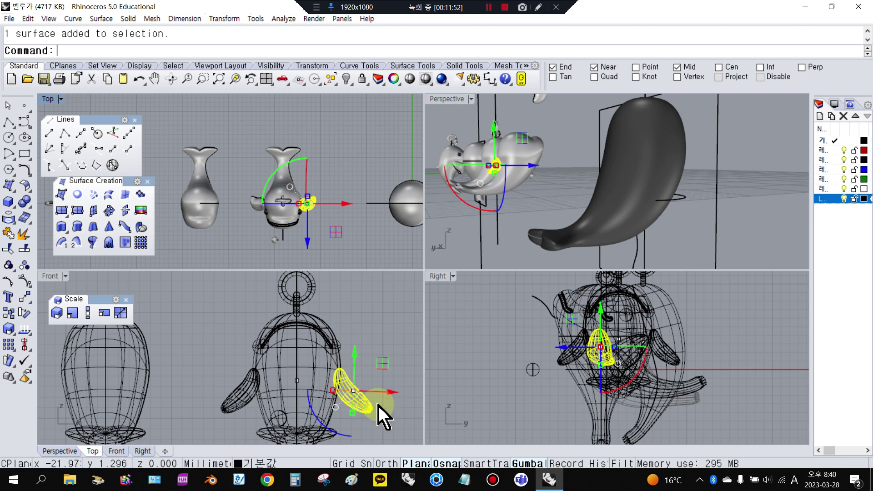
pyautogui.scroll(-10, 332, 350)
pyautogui.scroll(6, 196, 327)
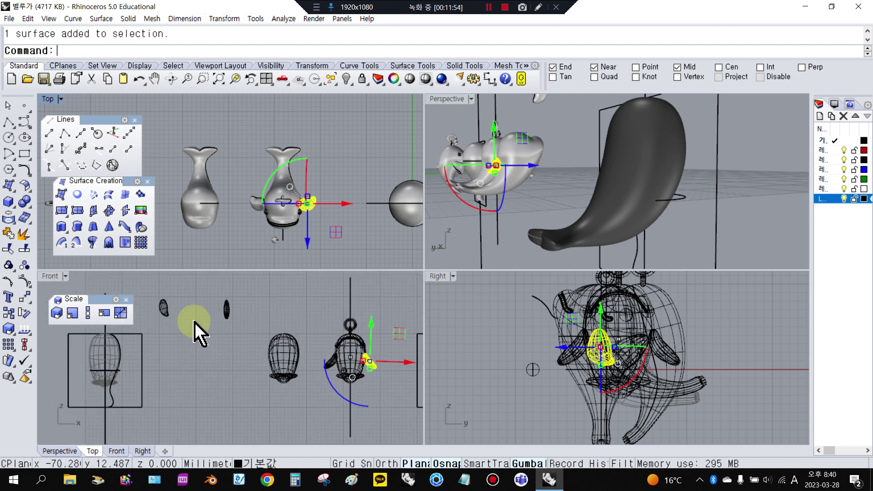
# - Rotate the bent fin copy nearest the unfinished whale by 90 degrees in the Top view
pyautogui.click(160, 314)
pyautogui.scroll(-4, 191, 332)
pyautogui.scroll(3, 187, 328)
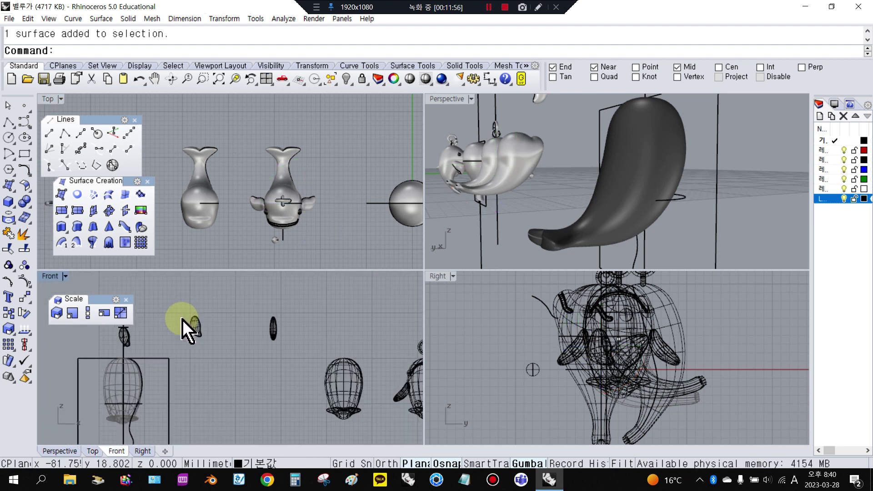
pyautogui.scroll(-5, 250, 230)
pyautogui.scroll(4, 209, 220)
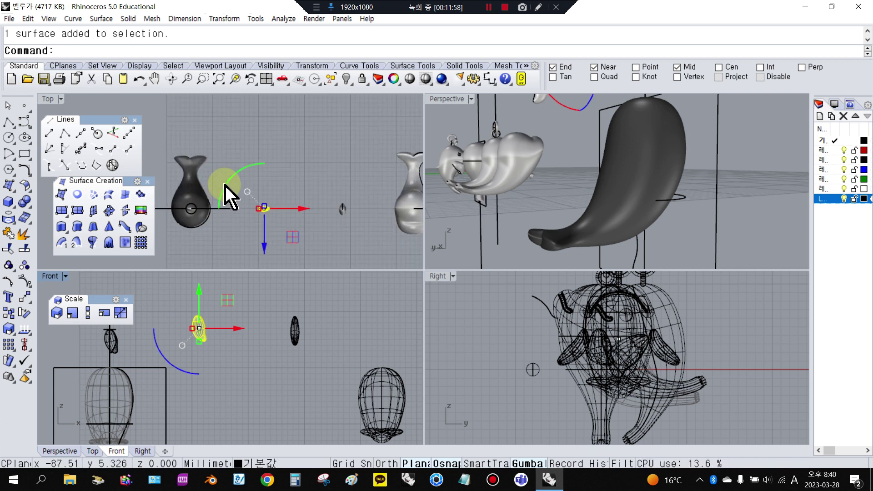
pyautogui.click(226, 184)
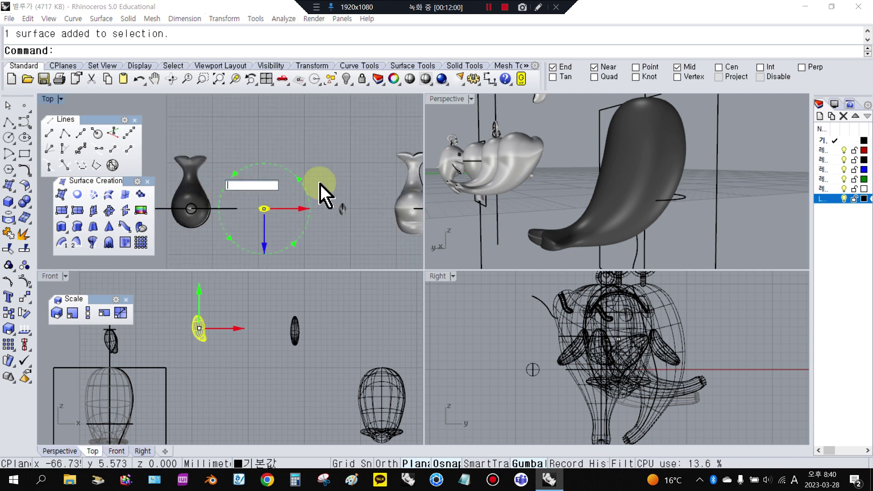
pyautogui.write('90')
pyautogui.press('Return')
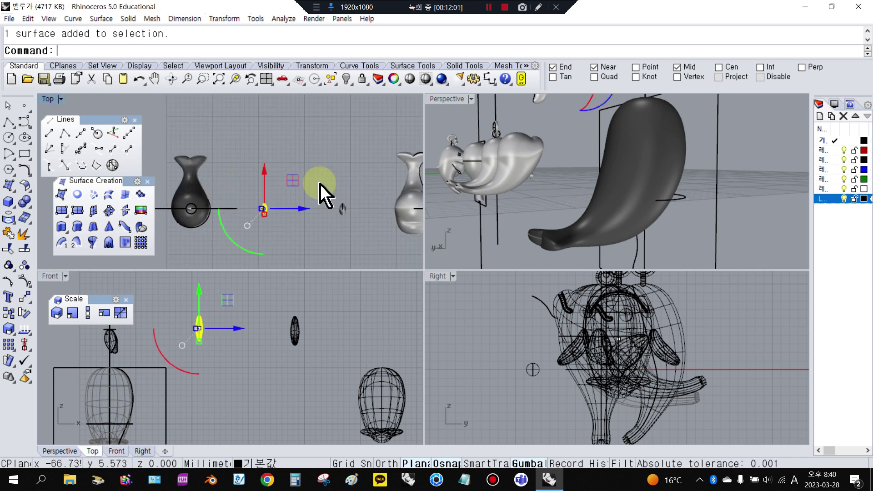
# - Move the other narrow fin copy beside the finished whale's side fin in the Front view
pyautogui.click(294, 331)
pyautogui.scroll(2, 331, 341)
pyautogui.scroll(5, 591, 346)
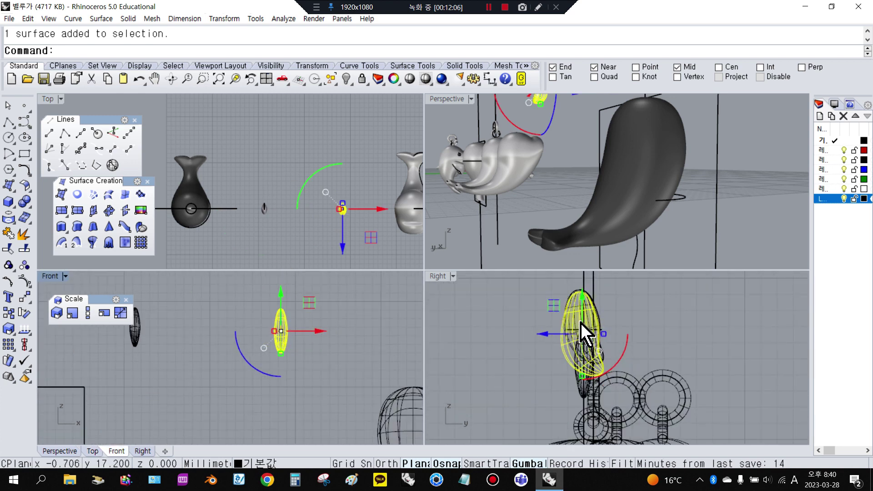
pyautogui.scroll(2, 584, 348)
pyautogui.scroll(-2, 278, 337)
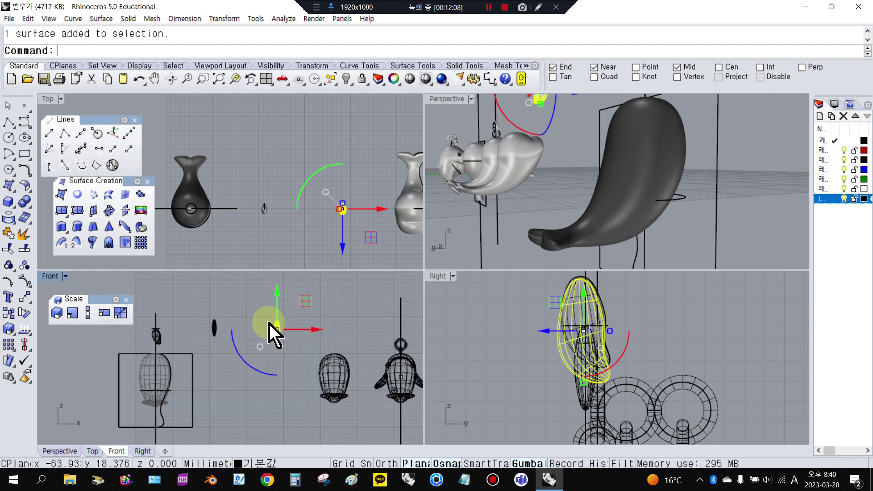
pyautogui.scroll(-1, 377, 385)
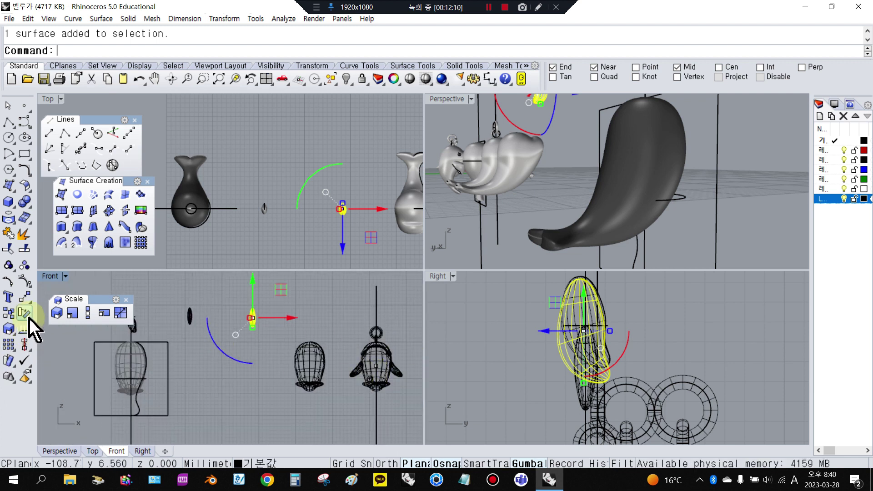
pyautogui.click(240, 304)
pyautogui.scroll(-4, 249, 312)
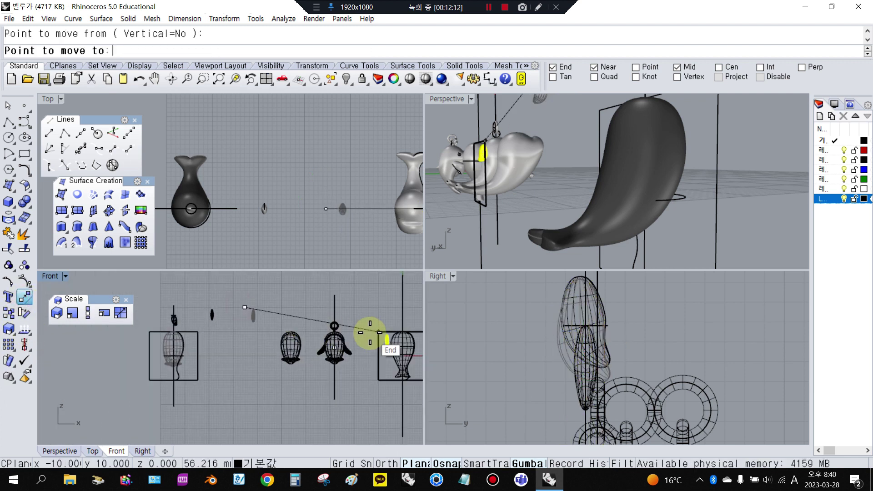
pyautogui.scroll(8, 370, 331)
pyautogui.click(346, 342)
pyautogui.scroll(2, 351, 350)
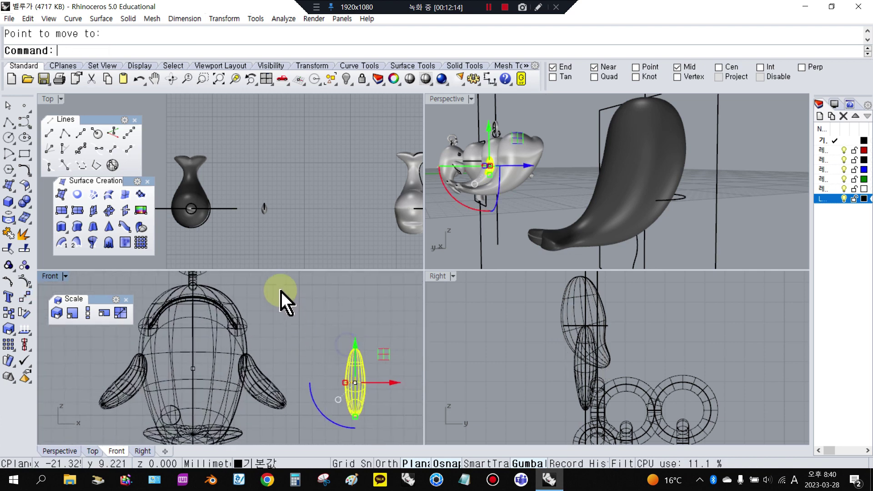
# - Maximize the Front view and show the control points of the narrow fin beside the finished whale
pyautogui.doubleClick(49, 276)
pyautogui.scroll(2, 423, 282)
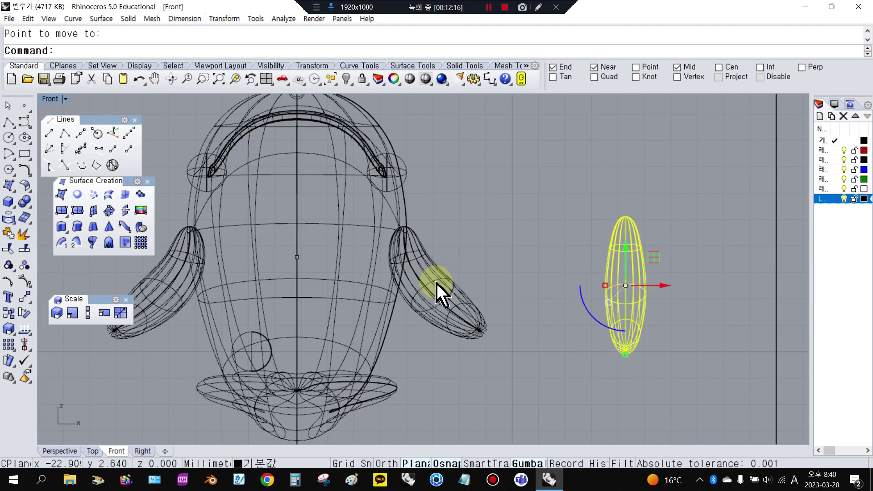
pyautogui.click(489, 250)
pyautogui.click(640, 282)
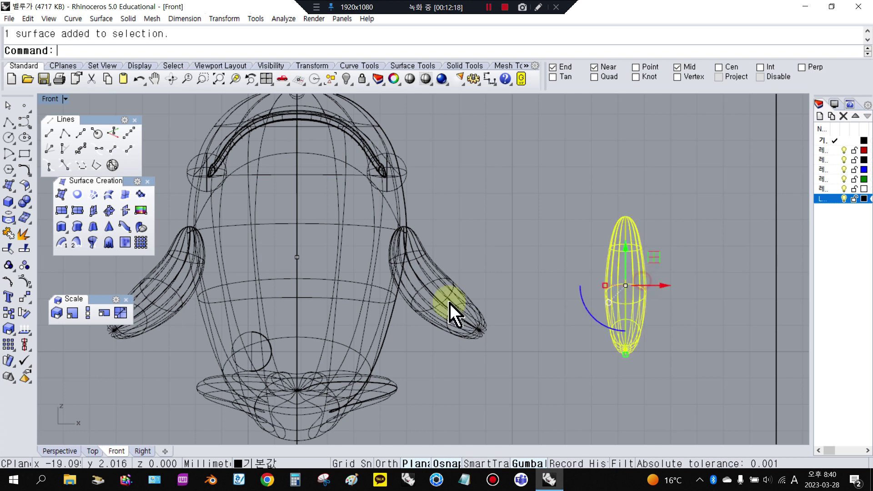
pyautogui.click(30, 281)
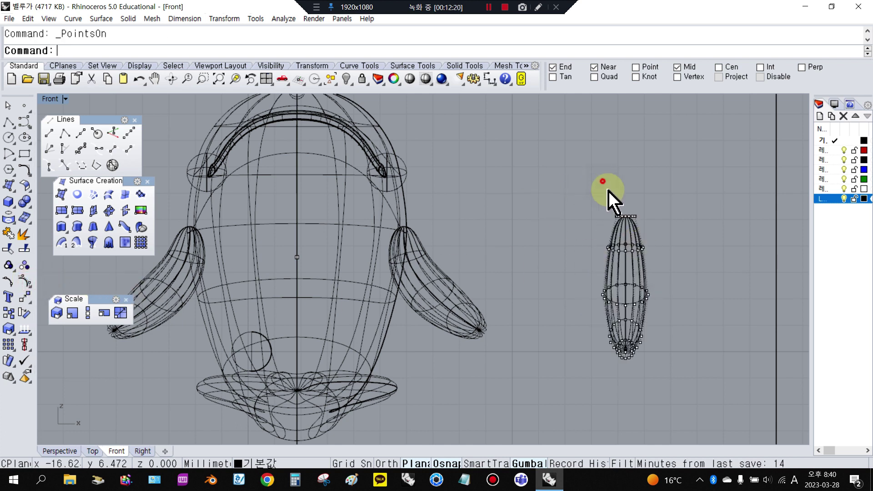
pyautogui.moveTo(605, 185); pyautogui.dragTo(764, 460)
pyautogui.click(723, 279)
pyautogui.moveTo(723, 280); pyautogui.dragTo(659, 282, button='right')
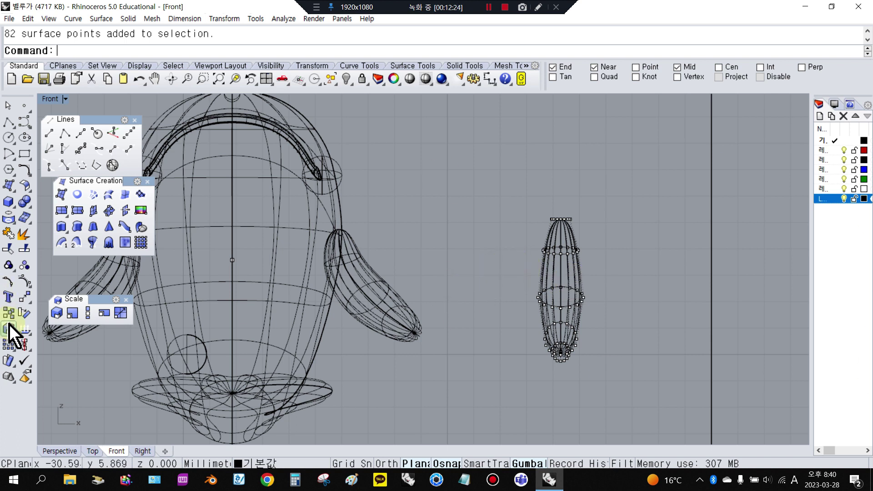
# - Rotate the narrow fin's control points below the second row about 15.4 degrees around that row's left end so the fin leans outward
pyautogui.click(23, 314)
pyautogui.moveTo(477, 274); pyautogui.dragTo(683, 408)
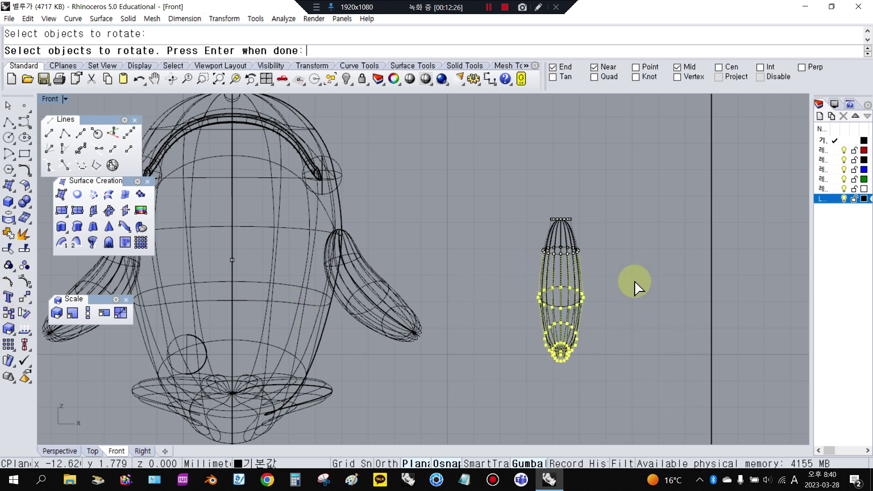
pyautogui.rightClick(626, 257)
pyautogui.click(544, 251)
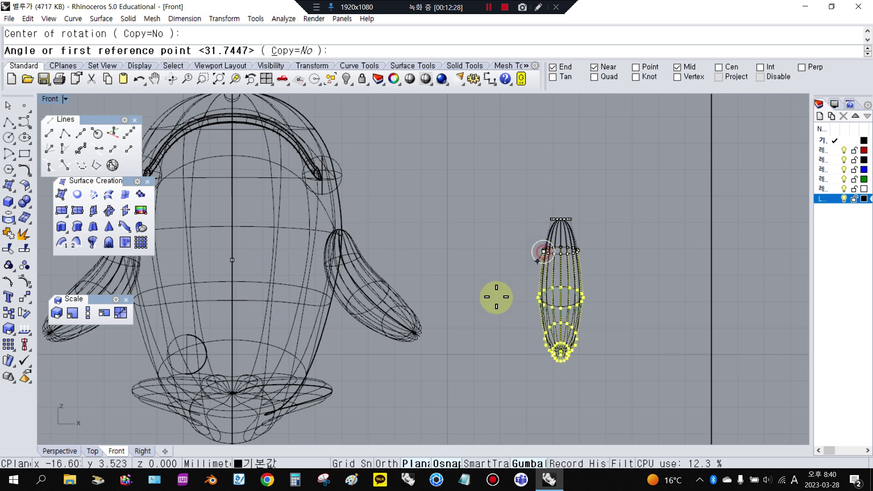
pyautogui.click(431, 324)
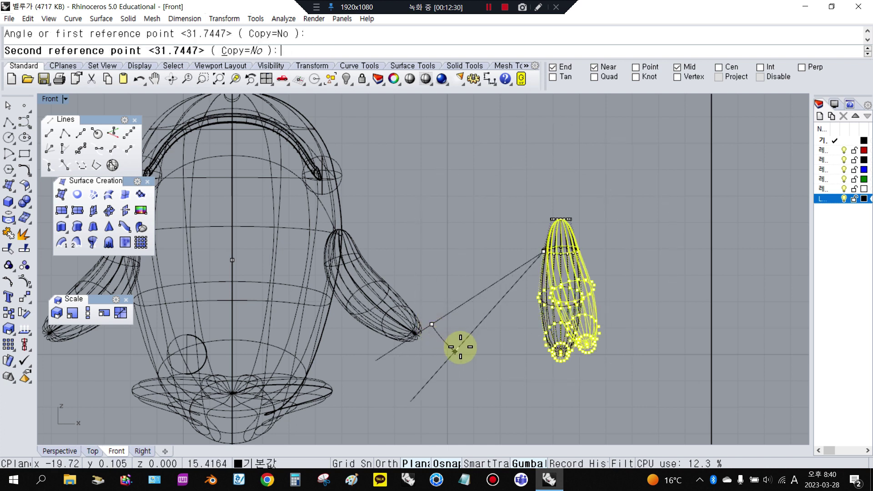
pyautogui.click(456, 352)
# - Rotate the control points near the narrow fin's tip outward around the left end of the third row to increase the bend
pyautogui.rightClick(687, 336)
pyautogui.moveTo(544, 304); pyautogui.dragTo(677, 385)
pyautogui.rightClick(641, 335)
pyautogui.click(550, 299)
pyautogui.click(511, 328)
pyautogui.click(514, 361)
pyautogui.click(562, 400)
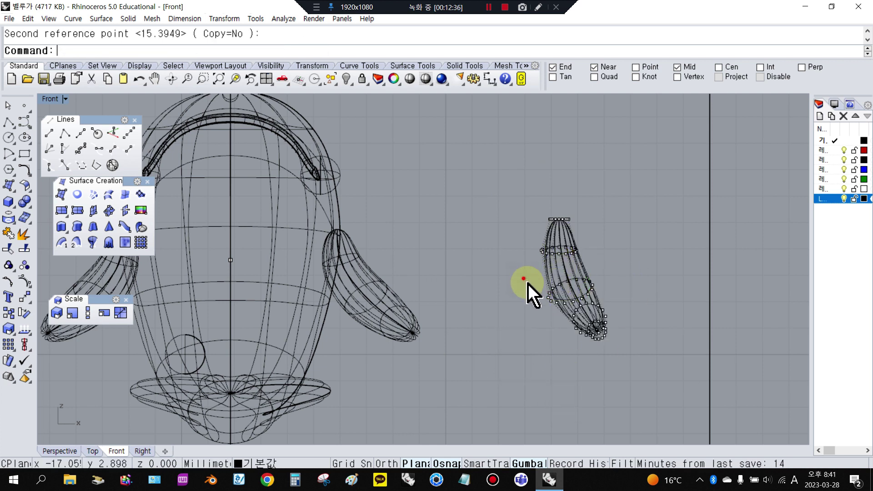
pyautogui.moveTo(524, 279); pyautogui.dragTo(592, 370)
pyautogui.scroll(3, 560, 306)
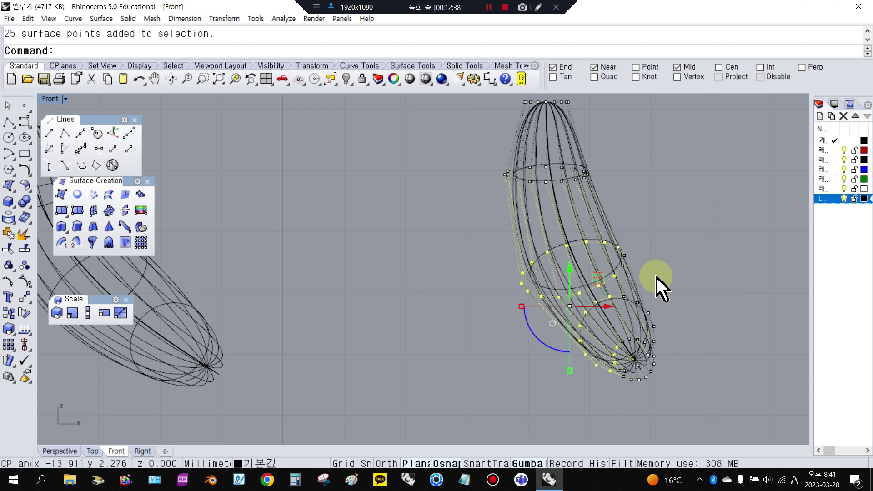
pyautogui.moveTo(452, 220); pyautogui.dragTo(712, 437)
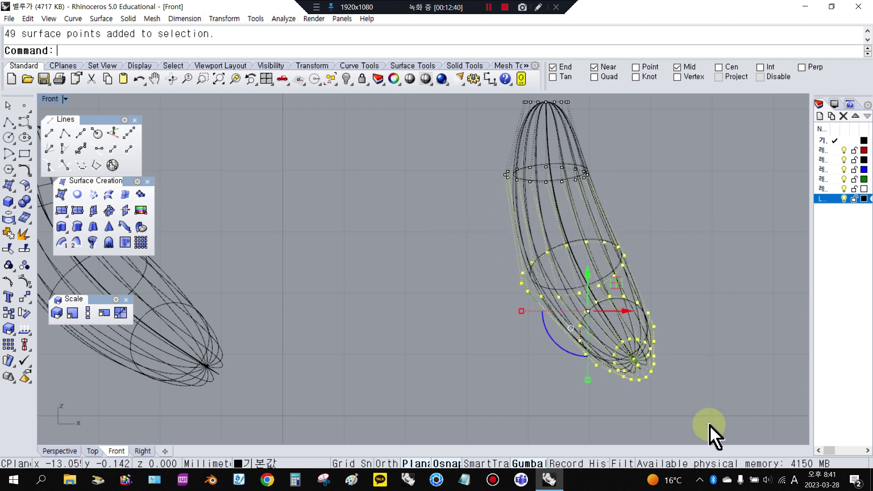
pyautogui.click(710, 407)
pyautogui.moveTo(681, 338); pyautogui.dragTo(574, 288, button='right')
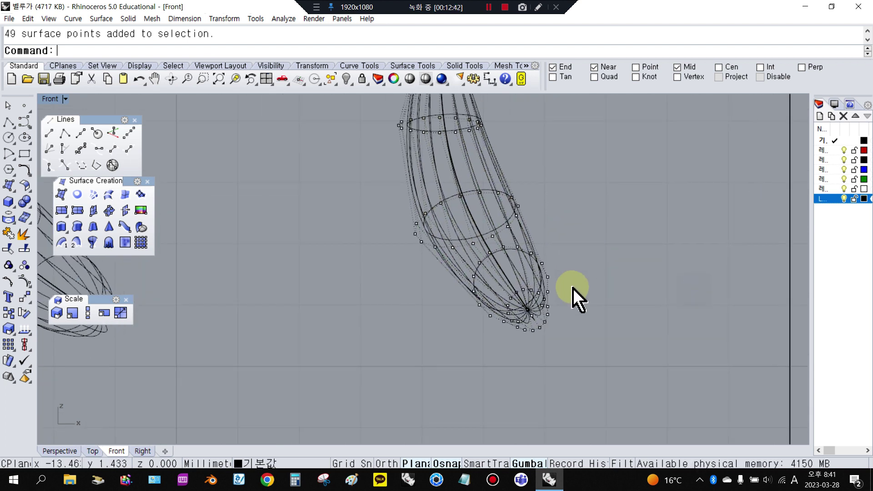
# - Rotate the control points around the narrow fin's tip outward about the left end of the row above them
pyautogui.rightClick(590, 262)
pyautogui.moveTo(432, 261); pyautogui.dragTo(578, 366)
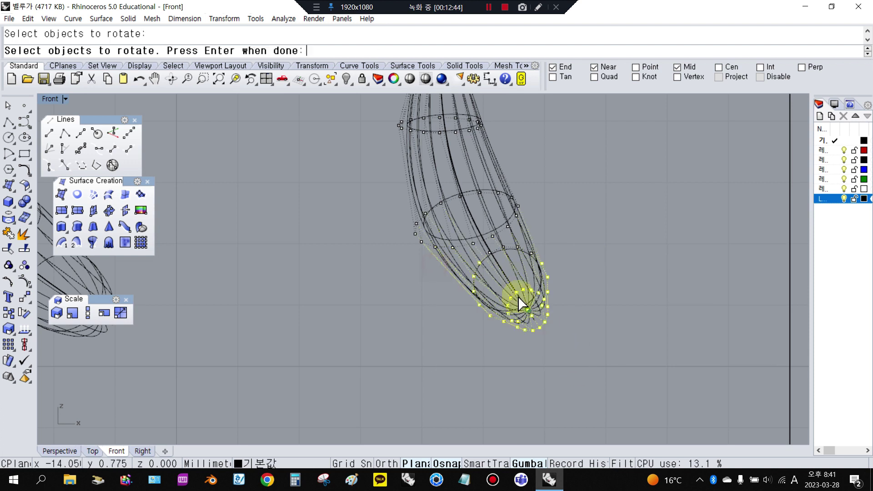
pyautogui.click(461, 253)
pyautogui.scroll(3, 480, 248)
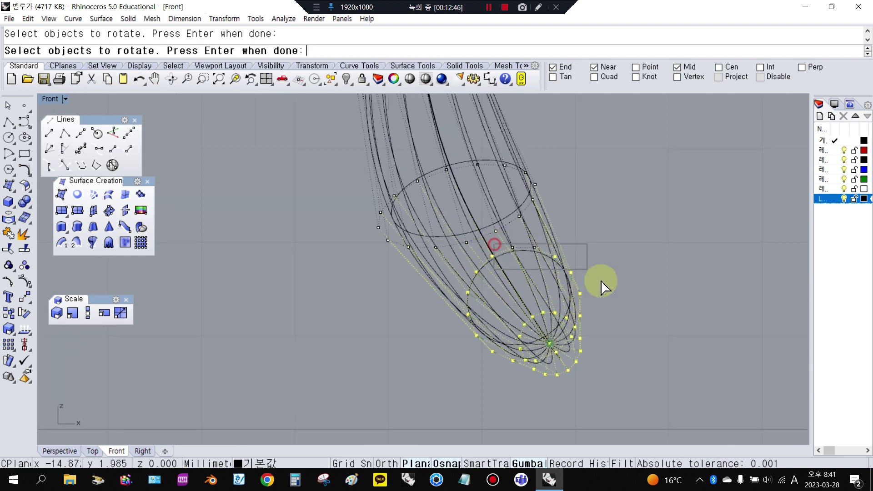
pyautogui.scroll(4, 494, 250)
pyautogui.scroll(-3, 518, 268)
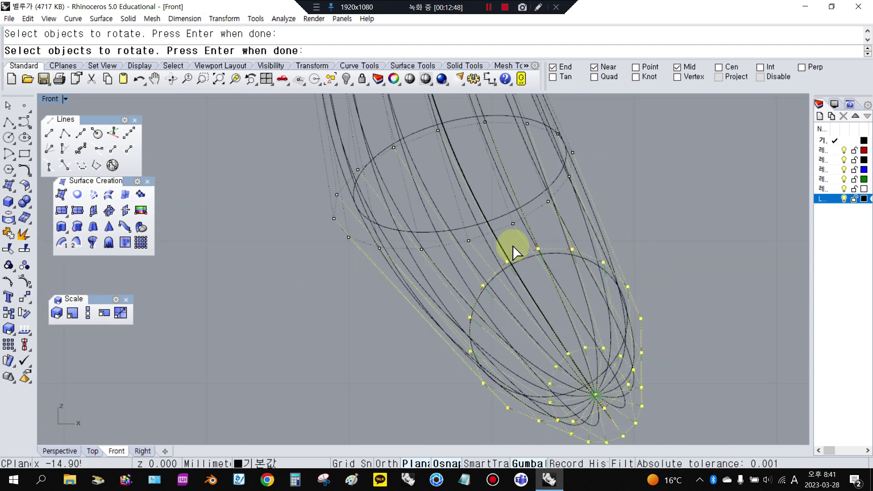
pyautogui.scroll(-3, 561, 267)
pyautogui.rightClick(580, 226)
pyautogui.click(420, 261)
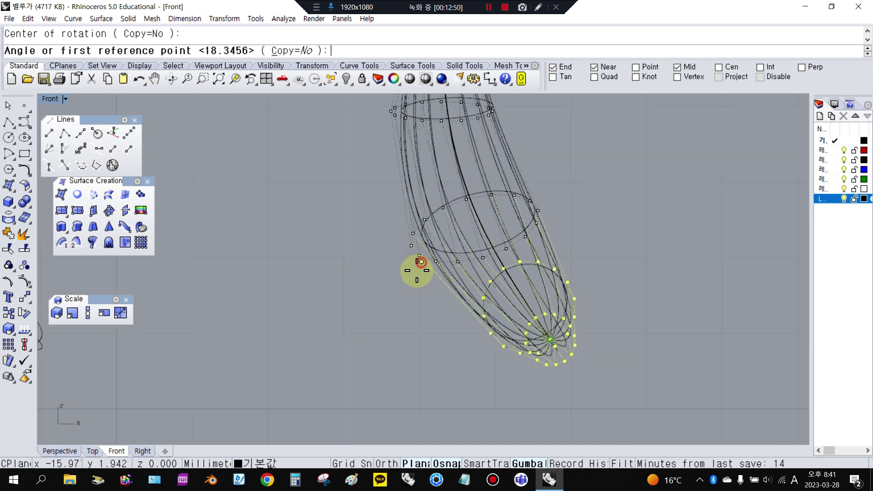
pyautogui.click(414, 335)
pyautogui.click(413, 337)
pyautogui.click(493, 372)
pyautogui.scroll(-3, 526, 319)
pyautogui.scroll(-2, 530, 328)
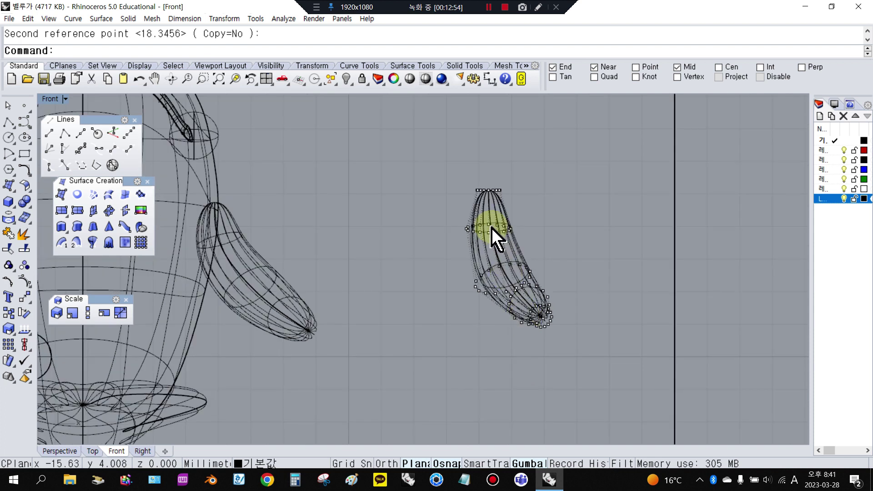
# - Rotate the narrow fin's top row of control points slightly around the right end of the second row
pyautogui.moveTo(448, 151); pyautogui.dragTo(524, 222)
pyautogui.rightClick(519, 212)
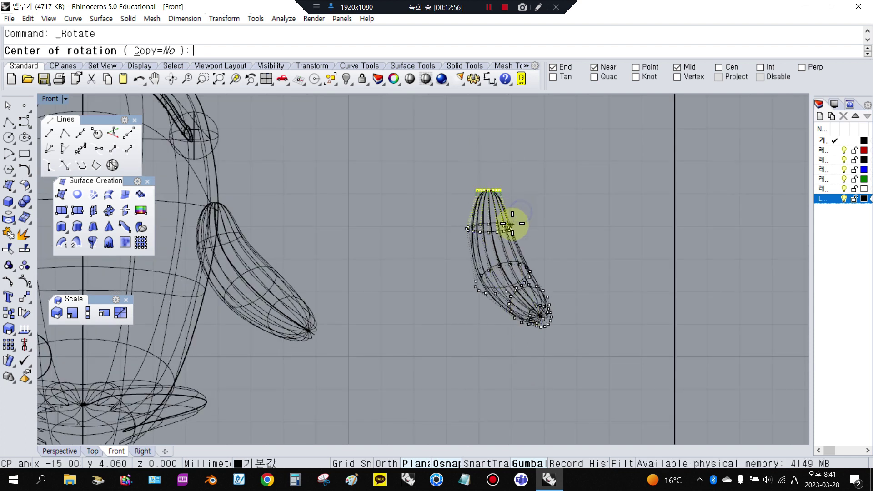
pyautogui.click(511, 225)
pyautogui.click(432, 259)
pyautogui.click(429, 242)
pyautogui.click(421, 266)
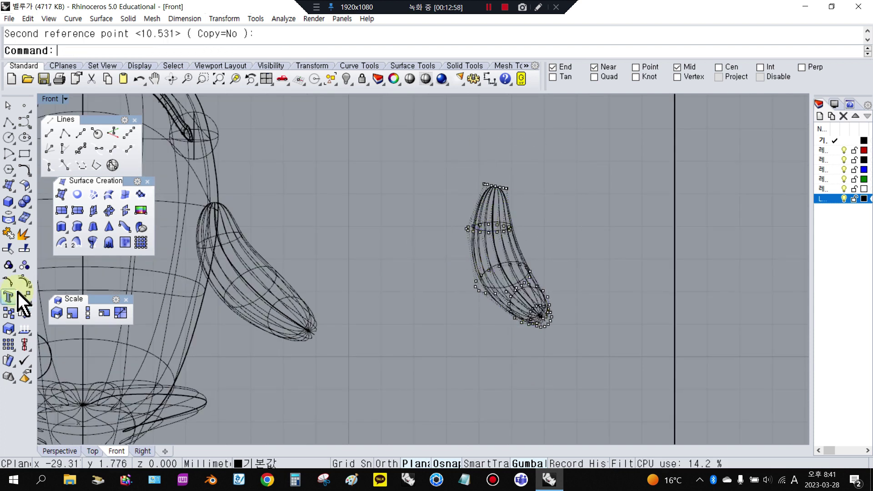
# - Turn off the control points and rotate the whole narrow fin outward in the Front view
pyautogui.rightClick(22, 285)
pyautogui.click(475, 249)
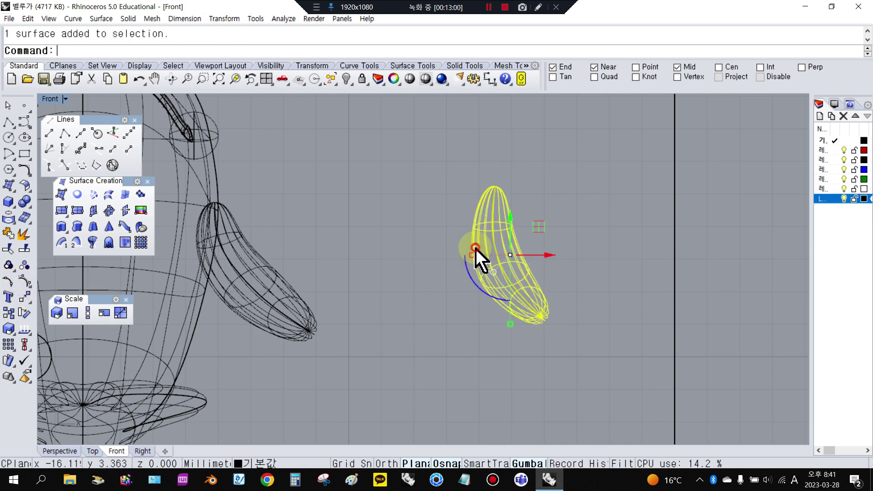
pyautogui.moveTo(470, 284); pyautogui.dragTo(548, 363)
pyautogui.press('Escape')
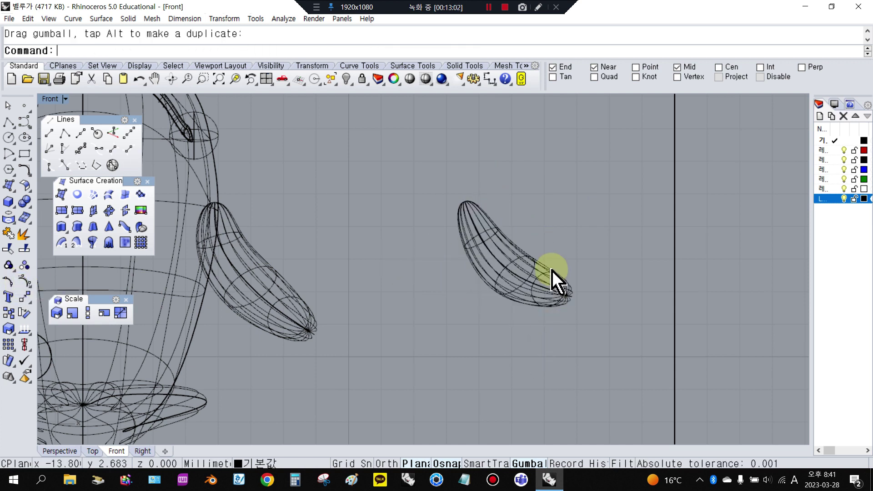
# - Delete the finished whale's right-hand side fin and replace it with a mirrored copy of the opposite fin across the body's centre line
pyautogui.scroll(-2, 500, 284)
pyautogui.scroll(-1, 536, 290)
pyautogui.click(390, 284)
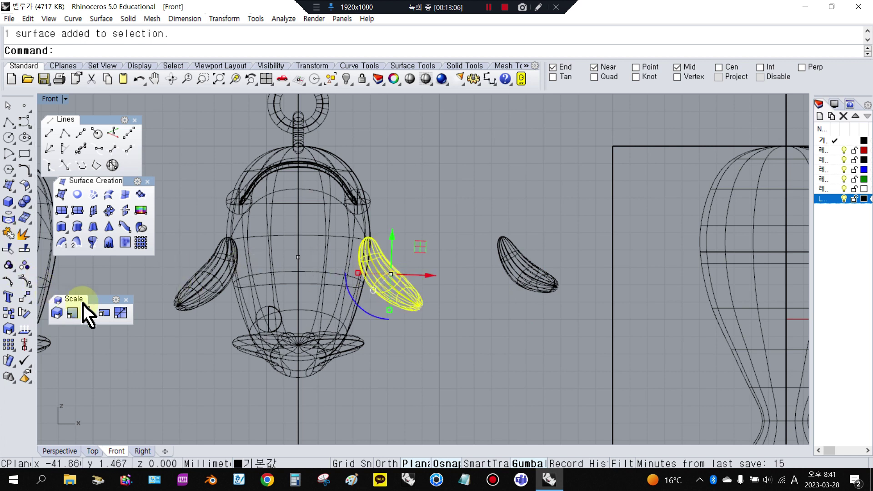
pyautogui.press('Delete')
pyautogui.click(218, 298)
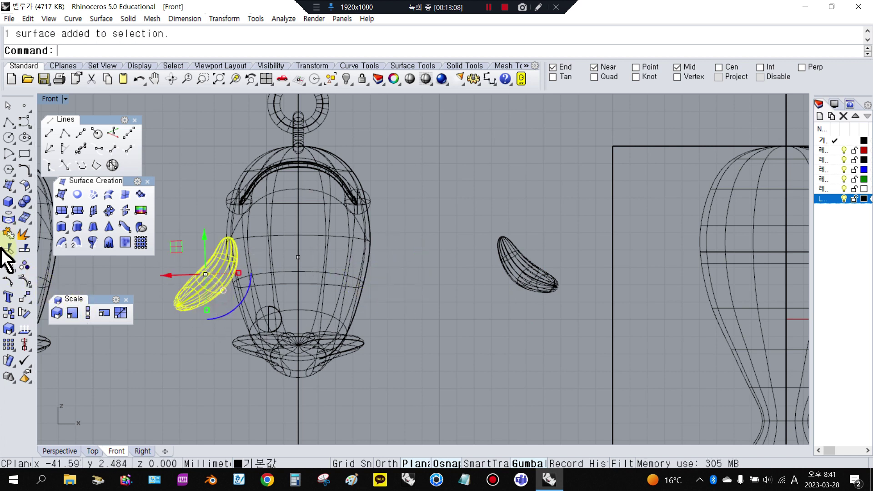
pyautogui.click(32, 301)
pyautogui.click(121, 302)
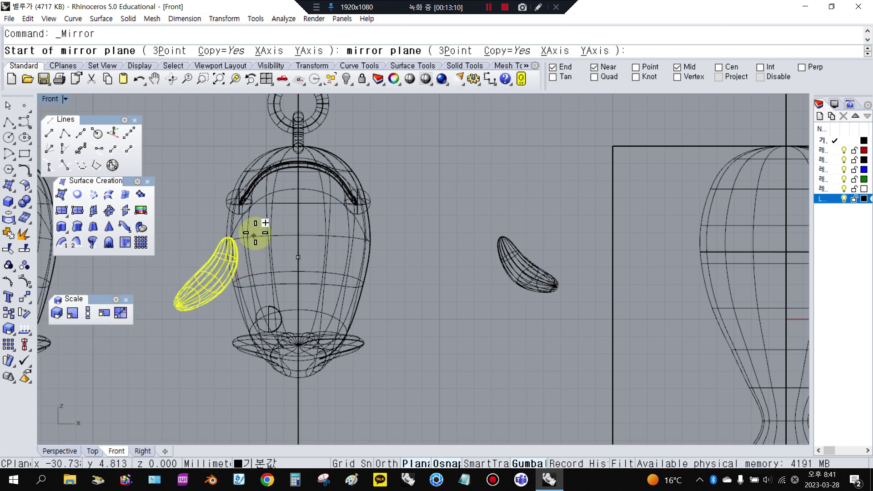
pyautogui.click(295, 213)
pyautogui.click(296, 241)
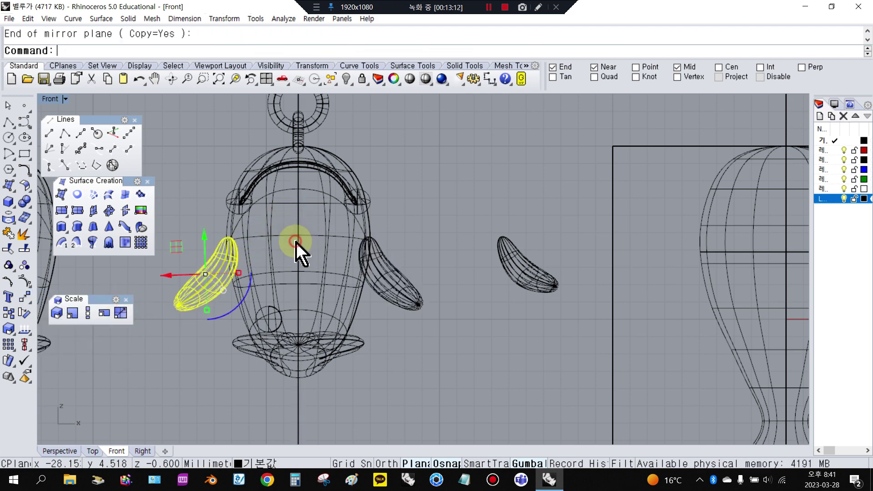
pyautogui.click(192, 236)
# - Restore the four-viewport layout and examine the finished whale's eyes and the small object in front of its head in the Top view
pyautogui.scroll(-6, 459, 244)
pyautogui.scroll(6, 352, 204)
pyautogui.click(327, 245)
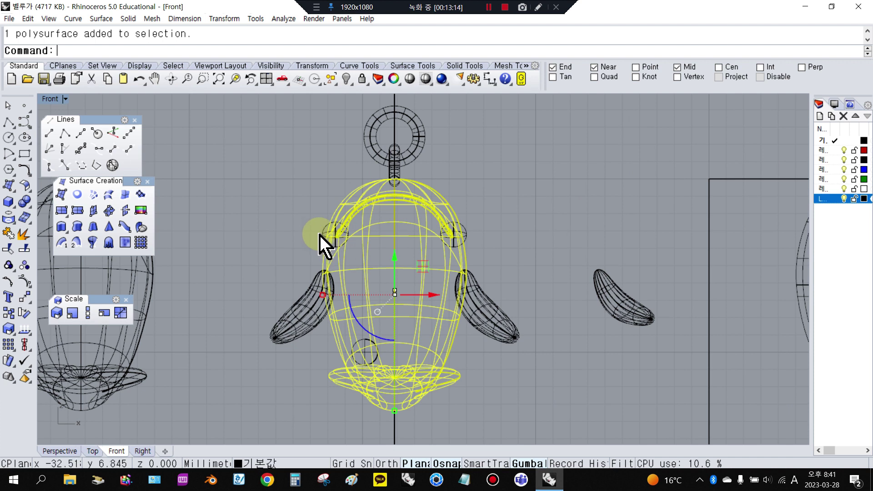
pyautogui.press('Escape')
pyautogui.click(326, 241)
pyautogui.doubleClick(49, 102)
pyautogui.scroll(-6, 255, 177)
pyautogui.scroll(12, 402, 207)
pyautogui.click(341, 211)
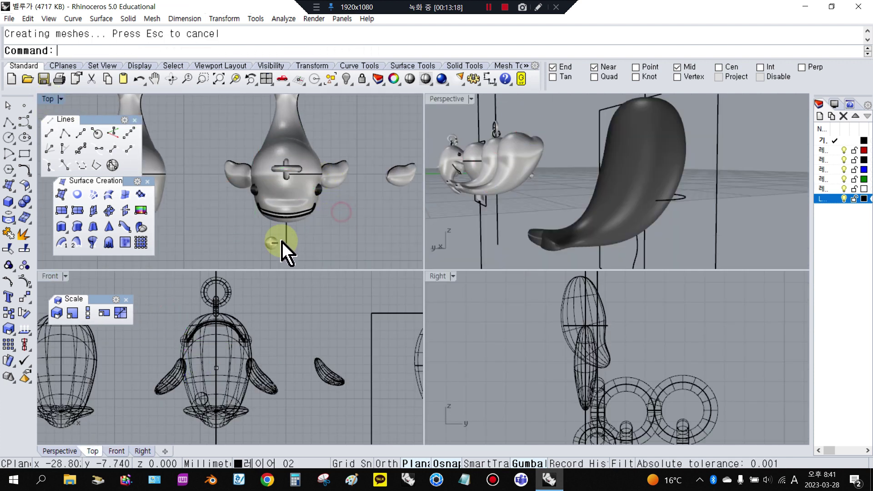
pyautogui.click(273, 241)
pyautogui.click(229, 217)
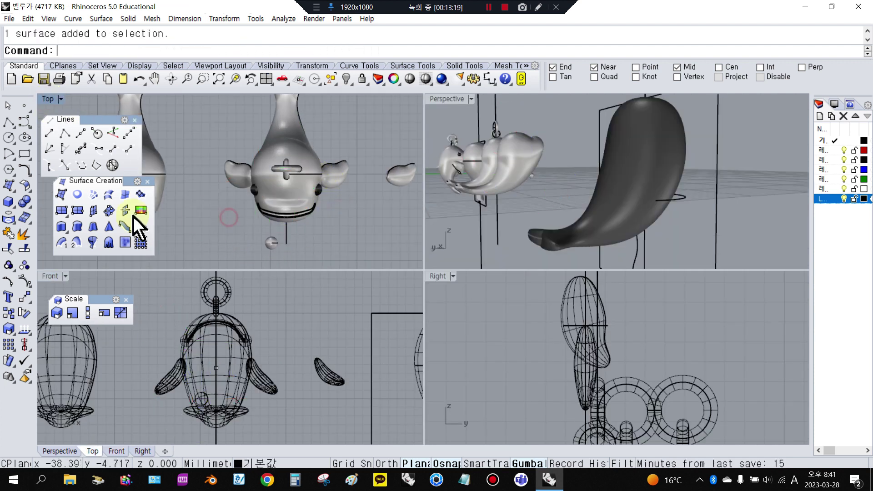
# - Create a sphere 1.5 mm in diameter beside the finished whale's head in the Top view
pyautogui.click(5, 205)
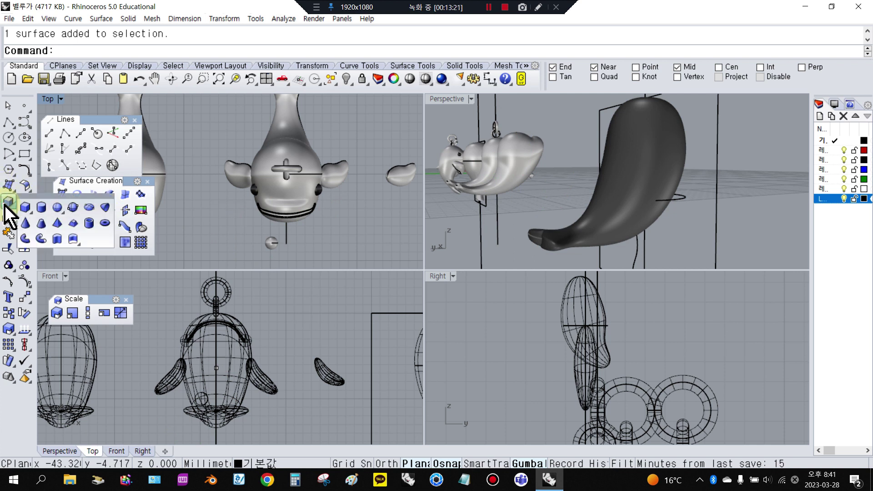
pyautogui.click(58, 208)
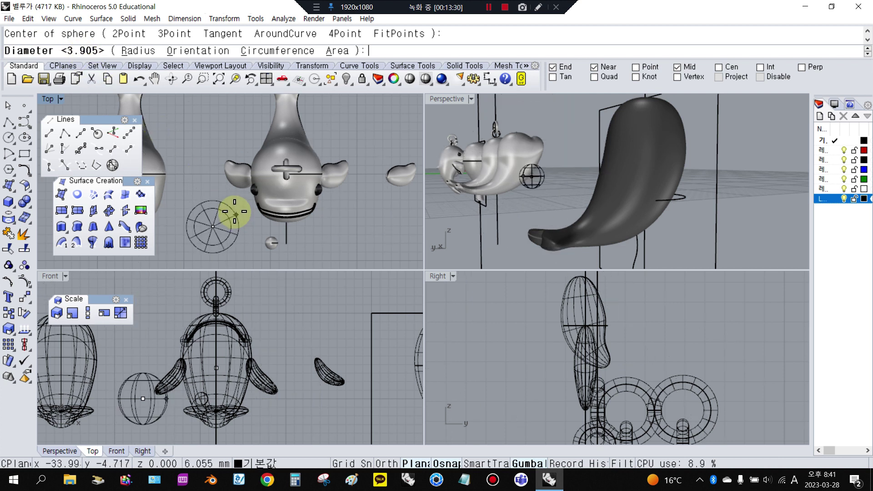
pyautogui.press('Return')
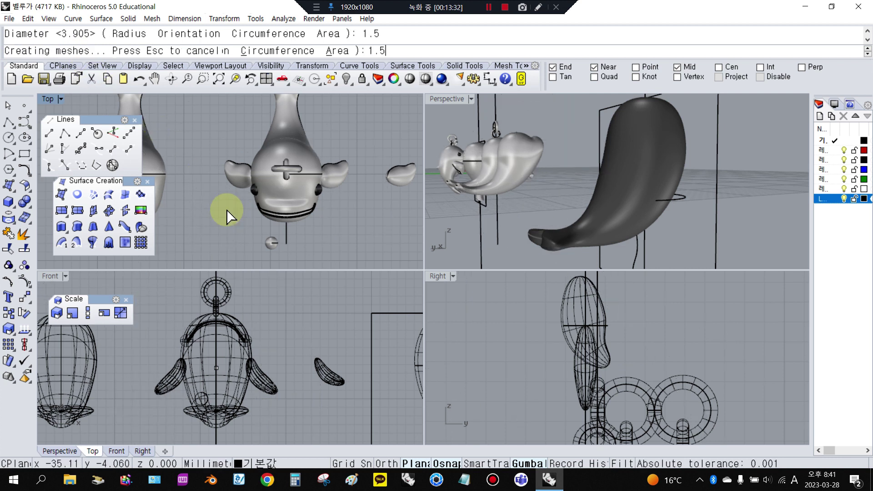
# - Move the small sphere onto the finished whale's left-hand eye, aligning it in the Top and Front views
pyautogui.scroll(2, 209, 233)
pyautogui.click(209, 229)
pyautogui.moveTo(214, 223); pyautogui.dragTo(308, 179)
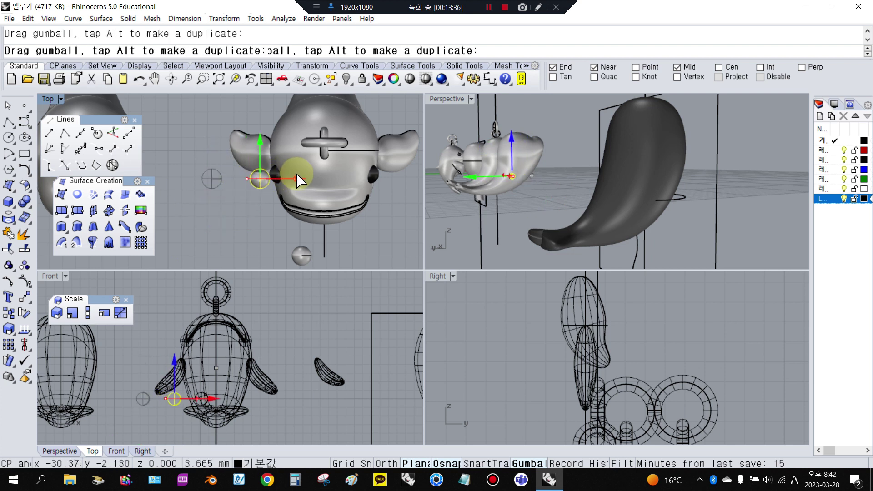
pyautogui.moveTo(184, 369); pyautogui.dragTo(202, 317)
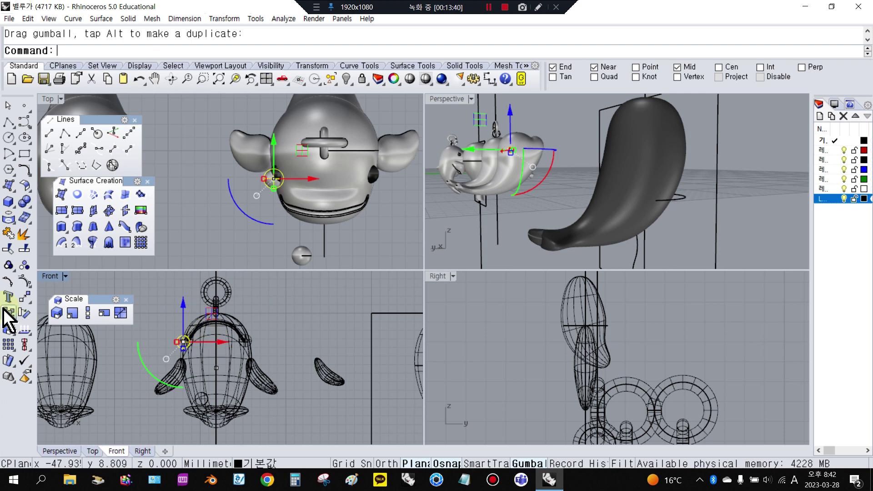
# - Mirror the eye sphere across the whale's vertical centre line in the Front view, keeping the original
pyautogui.click(22, 296)
pyautogui.click(109, 299)
pyautogui.scroll(4, 226, 351)
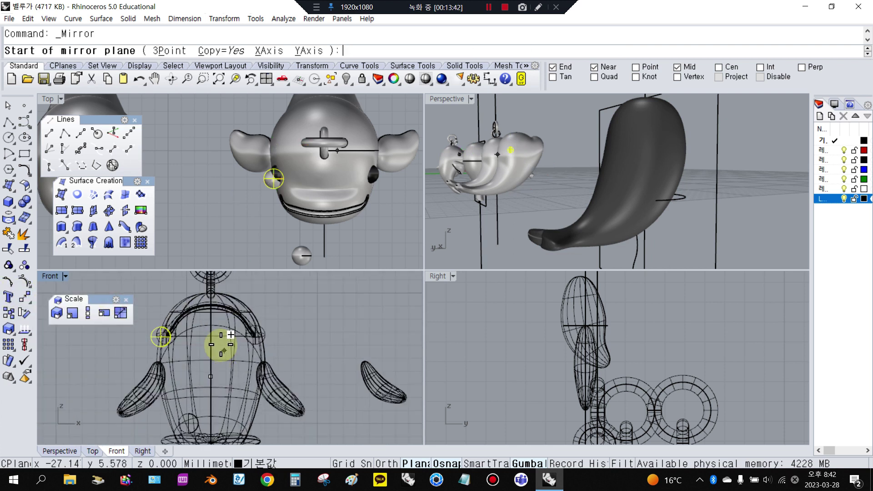
pyautogui.click(212, 328)
pyautogui.click(212, 357)
# - Undo the mirrored eye sphere and the sphere's last moves, and deselect it
pyautogui.click(140, 80)
pyautogui.click(139, 80)
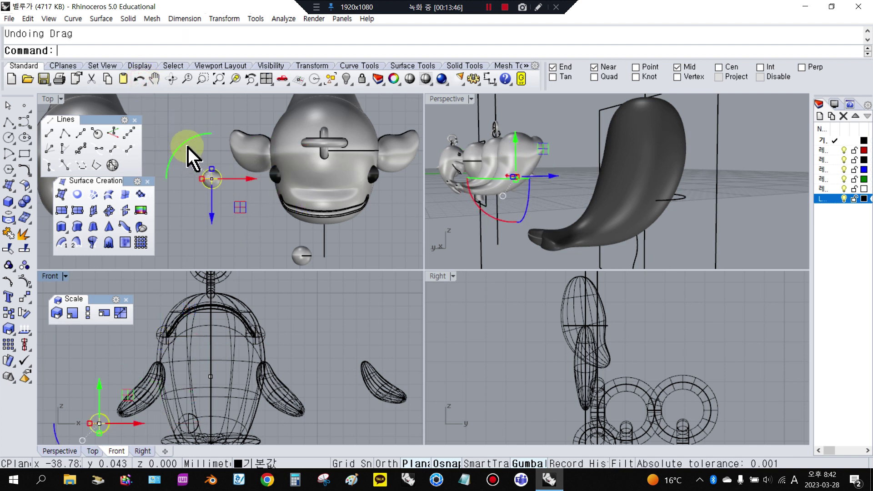
pyautogui.click(212, 128)
# - Examine the eyes and mouth groove of the finished whale from the top and in perspective
pyautogui.scroll(8, 324, 210)
pyautogui.scroll(-5, 603, 166)
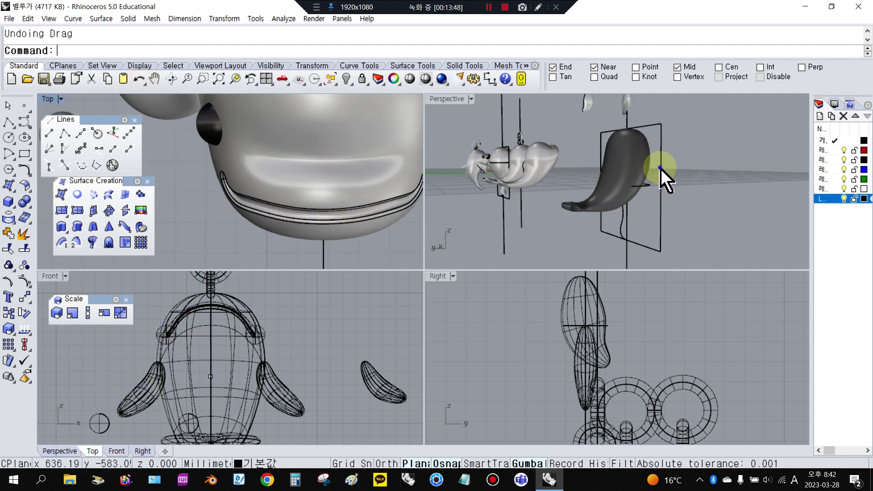
pyautogui.moveTo(661, 169); pyautogui.dragTo(722, 182, button='right')
pyautogui.moveTo(775, 184); pyautogui.dragTo(708, 186, button='right')
pyautogui.scroll(5, 704, 188)
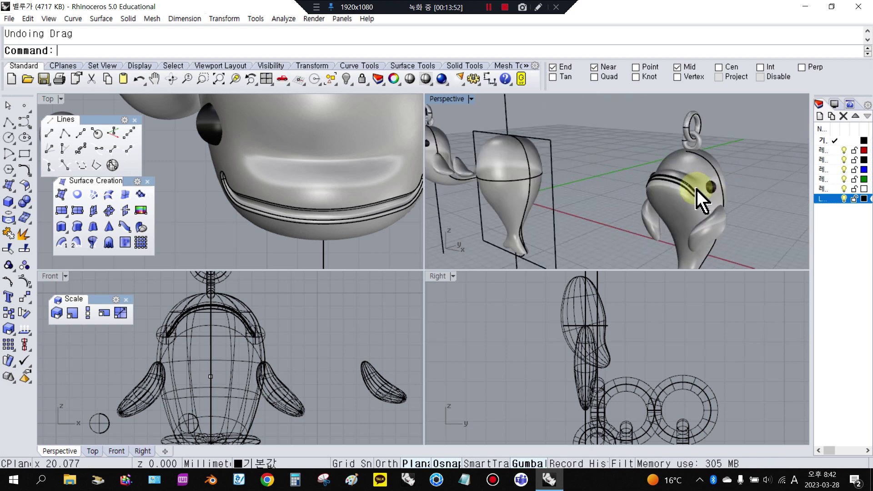
pyautogui.moveTo(652, 191); pyautogui.dragTo(549, 153, button='right')
pyautogui.scroll(-8, 549, 152)
pyautogui.moveTo(577, 185); pyautogui.dragTo(454, 223, button='right')
pyautogui.scroll(7, 453, 214)
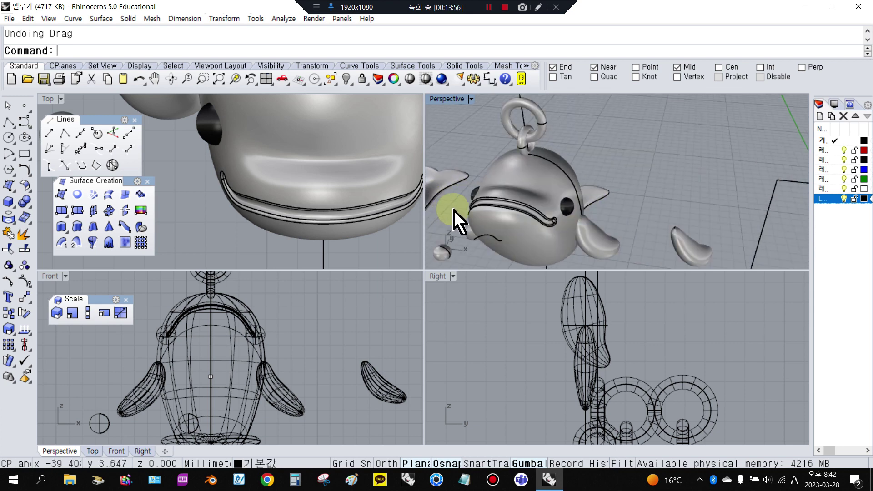
# - Isolate the wavy curve below the mouth and the whale body without fins by hiding all other objects
pyautogui.click(480, 250)
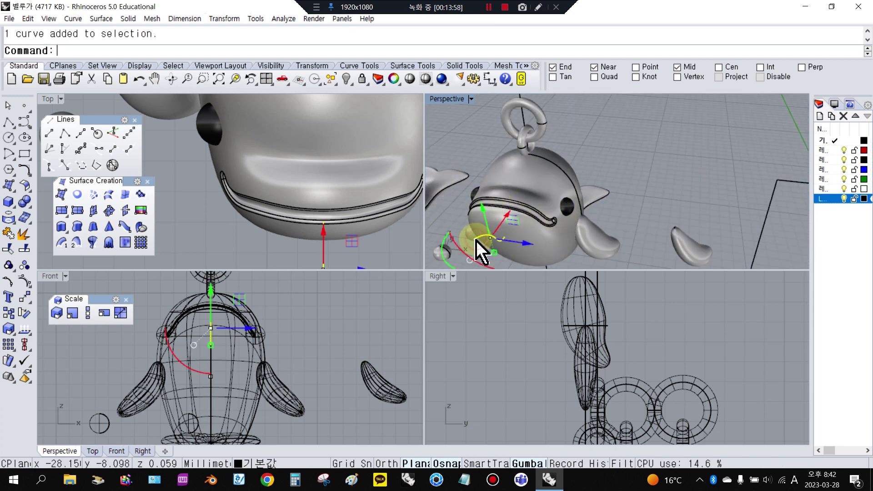
pyautogui.scroll(-5, 573, 351)
pyautogui.scroll(4, 565, 370)
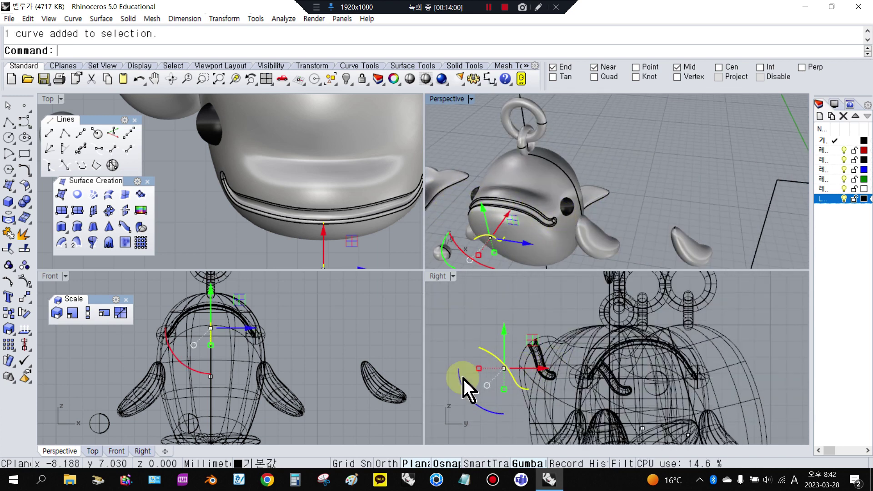
pyautogui.scroll(-6, 297, 189)
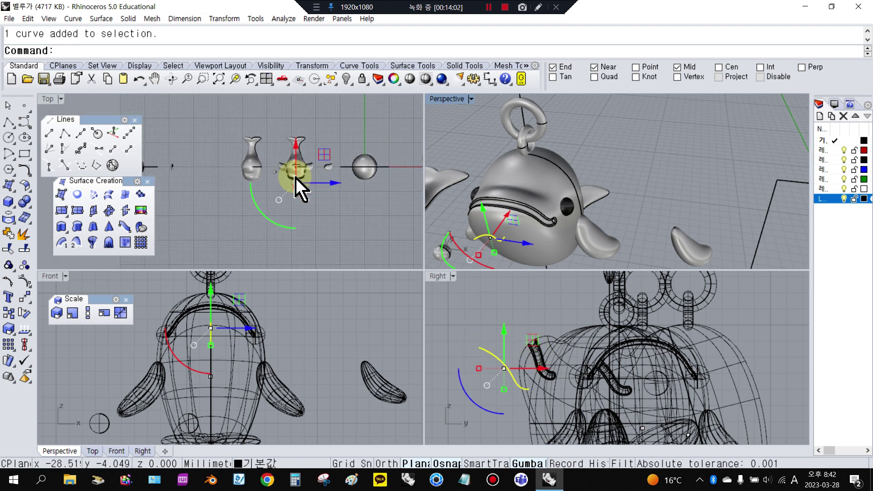
pyautogui.scroll(4, 238, 185)
pyautogui.scroll(-2, 230, 183)
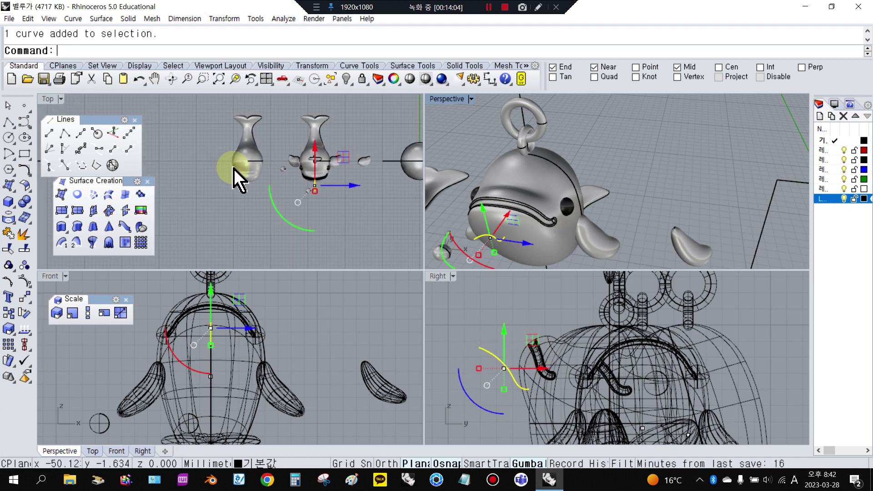
pyautogui.click(243, 161)
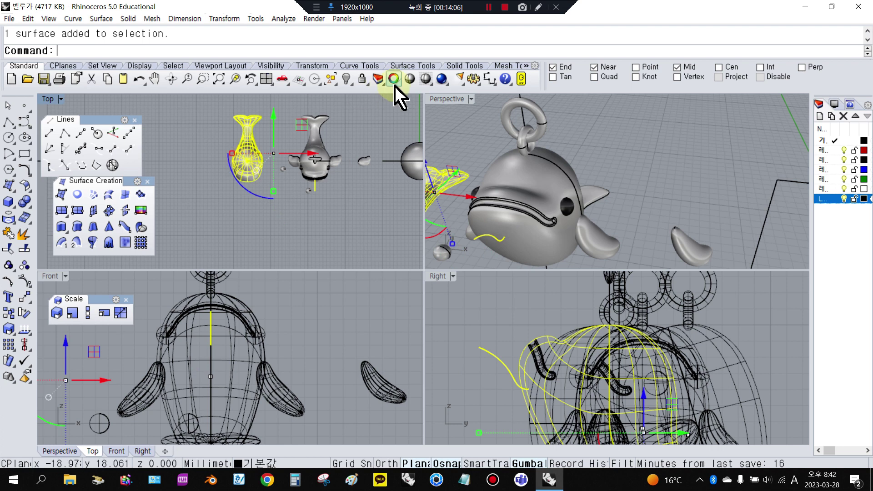
pyautogui.rightClick(346, 79)
pyautogui.hotkey('ctrl', 'z')
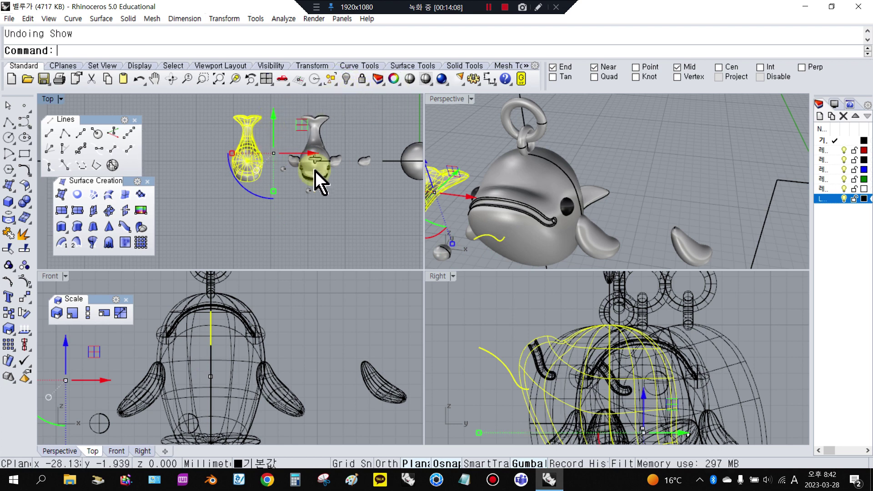
pyautogui.click(331, 80)
pyautogui.click(364, 99)
pyautogui.hotkey('ctrl', 'i')
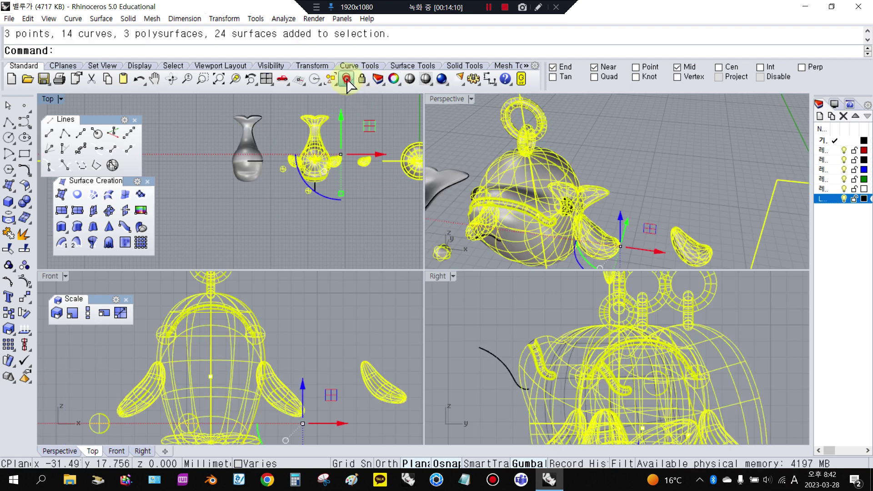
pyautogui.click(346, 79)
# - Hide the wavy curve in front of the whale's head in the Right view
pyautogui.scroll(-2, 572, 367)
pyautogui.scroll(8, 572, 367)
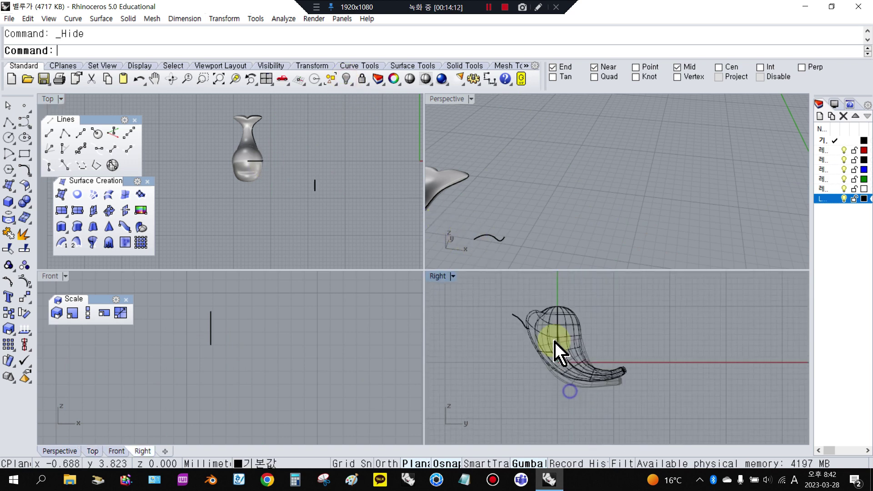
pyautogui.click(509, 314)
pyautogui.moveTo(526, 321); pyautogui.dragTo(534, 345, button='right')
pyautogui.hotkey('ctrl', 'h')
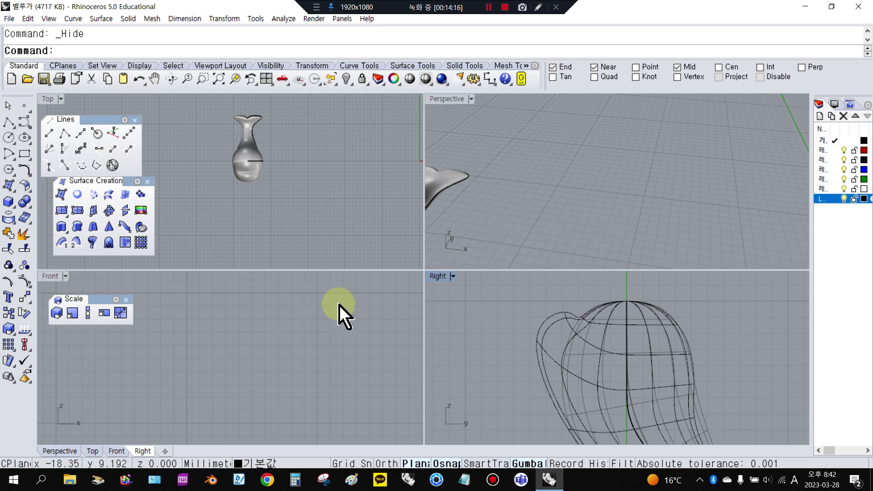
# - Restore the hidden wavy curve and move it across the whale's snout in the Right view
pyautogui.hotkey('ctrl', 'z')
pyautogui.click(523, 344)
pyautogui.moveTo(525, 327); pyautogui.dragTo(521, 289)
pyautogui.moveTo(549, 317); pyautogui.dragTo(571, 324)
pyautogui.moveTo(545, 286); pyautogui.dragTo(552, 308)
pyautogui.scroll(3, 605, 321)
pyautogui.scroll(-3, 634, 180)
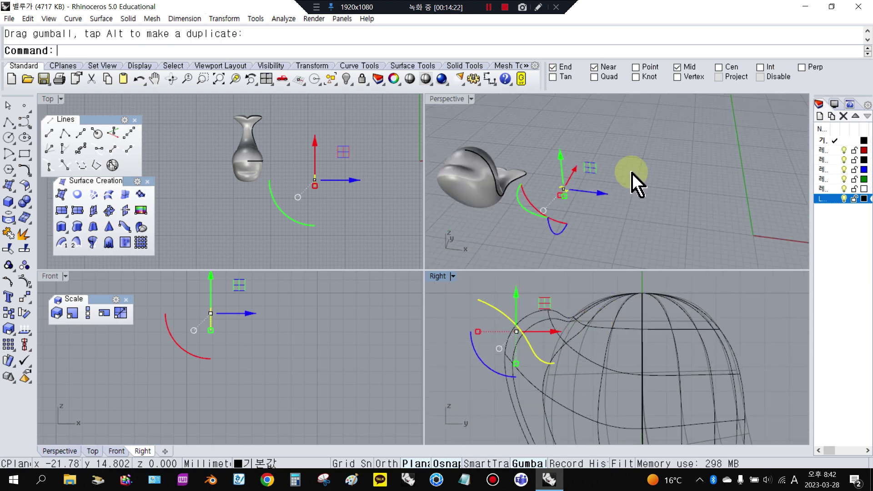
# - Try projecting the wavy curve onto the whale body from the Right view and check it in perspective
pyautogui.moveTo(634, 179); pyautogui.dragTo(455, 200, button='right')
pyautogui.click(10, 223)
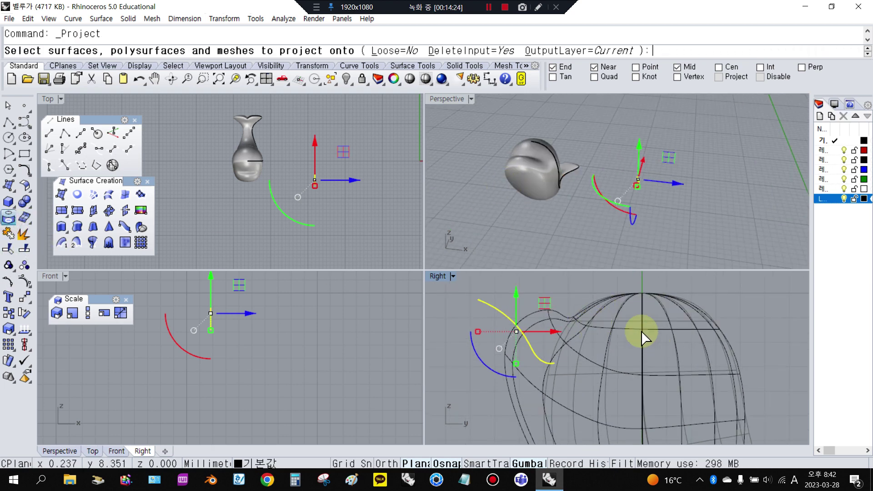
pyautogui.click(569, 318)
pyautogui.rightClick(568, 318)
pyautogui.press('Escape')
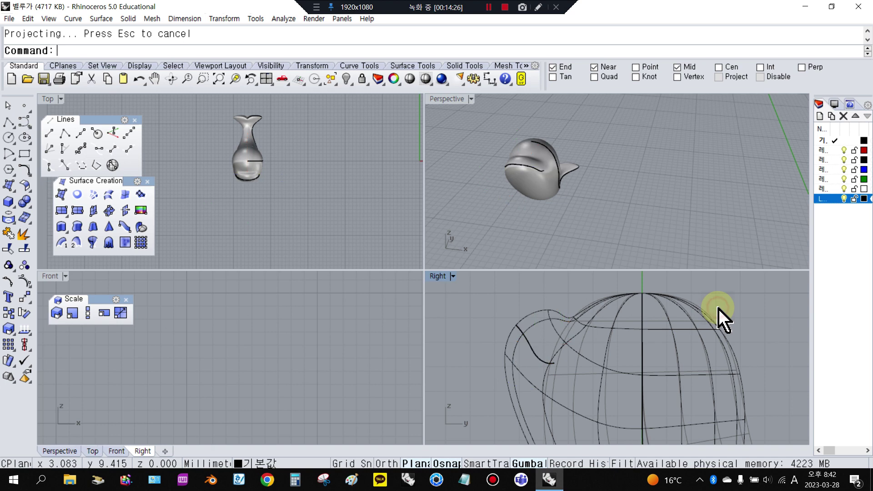
pyautogui.scroll(3, 514, 150)
pyautogui.moveTo(616, 207); pyautogui.dragTo(485, 224, button='right')
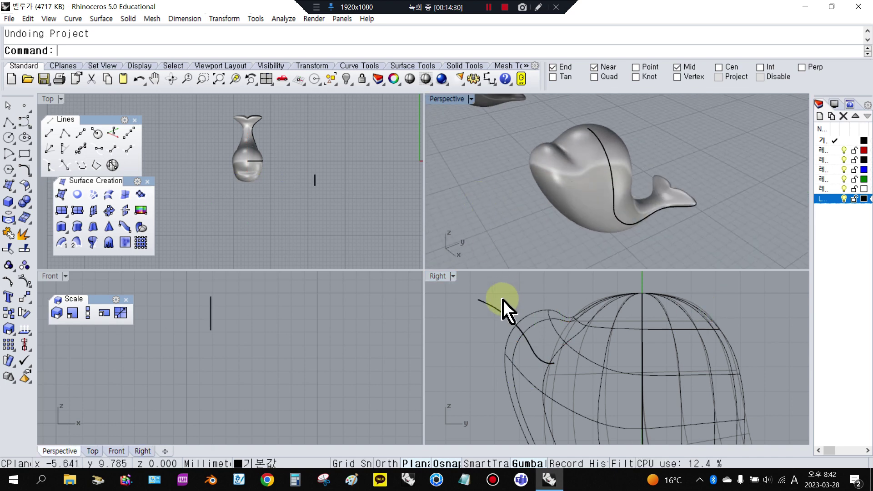
# - Delete the old wavy curve and draw a new S-shaped degree-3 mouth curve across the snout in the Right view
pyautogui.click(509, 317)
pyautogui.press('Delete')
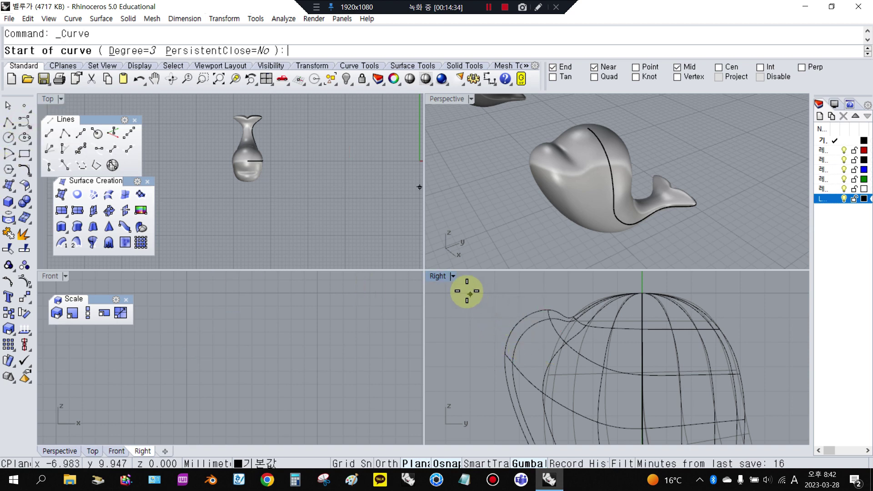
pyautogui.click(492, 309)
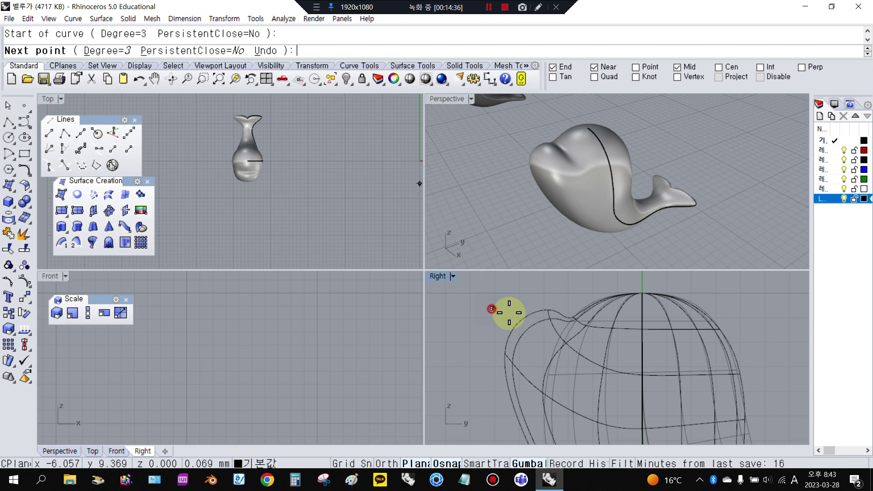
pyautogui.click(523, 322)
pyautogui.click(530, 345)
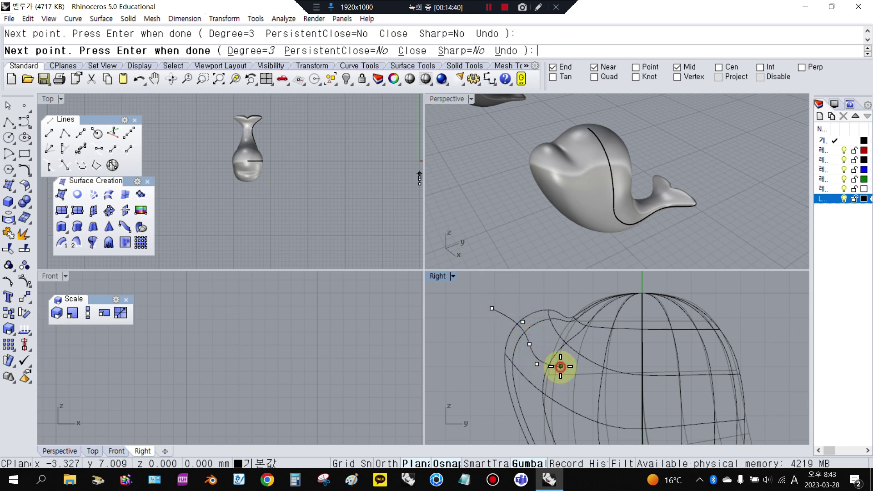
pyautogui.rightClick(560, 366)
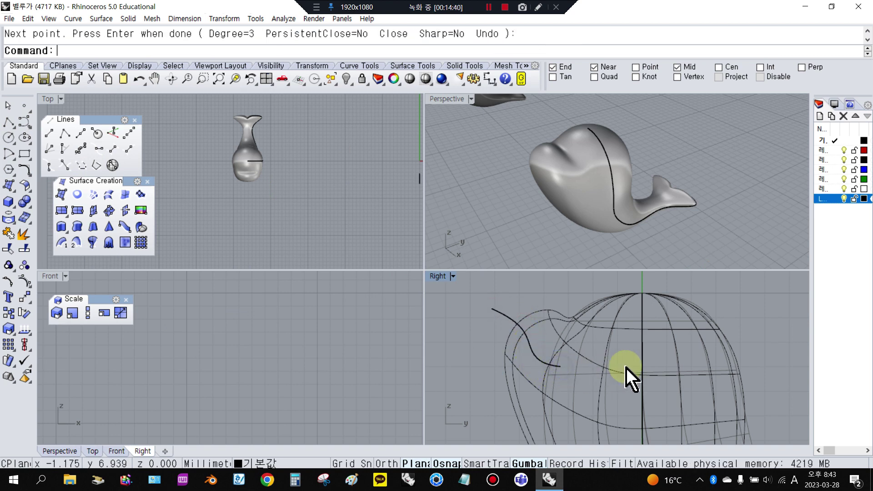
# - Try projecting the new mouth curve onto the whale body, check it from the front and side, and undo the projection
pyautogui.click(511, 321)
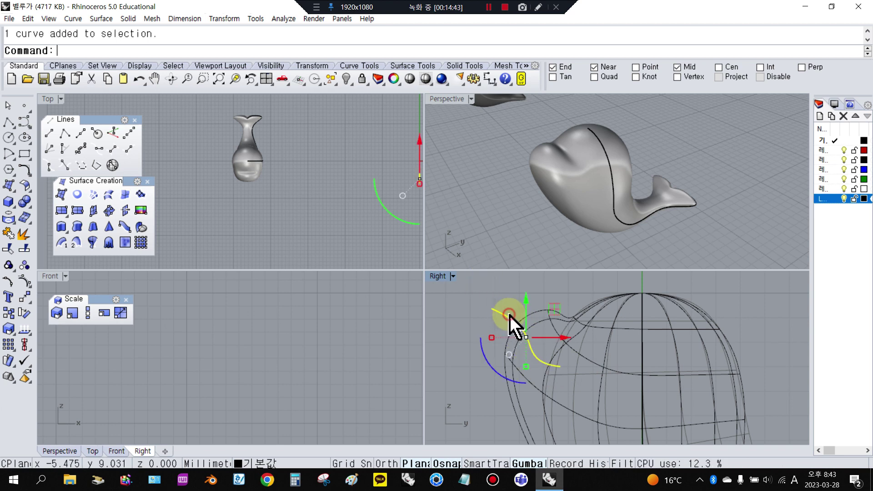
pyautogui.click(9, 218)
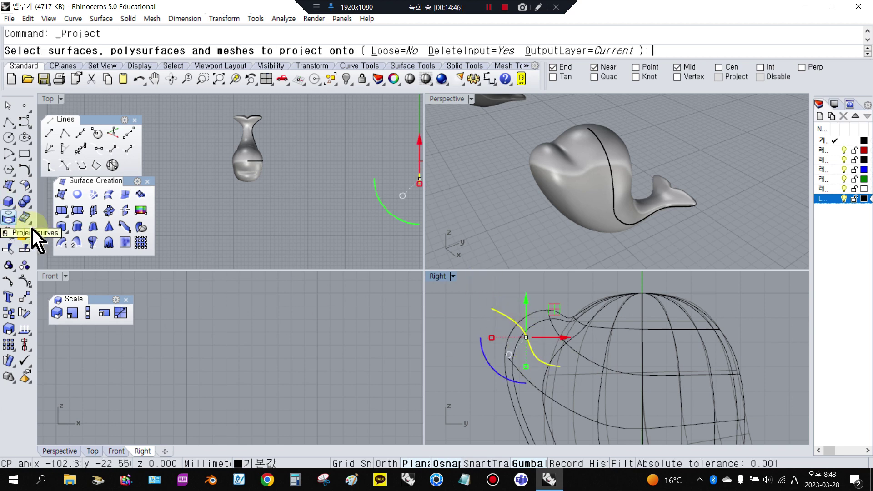
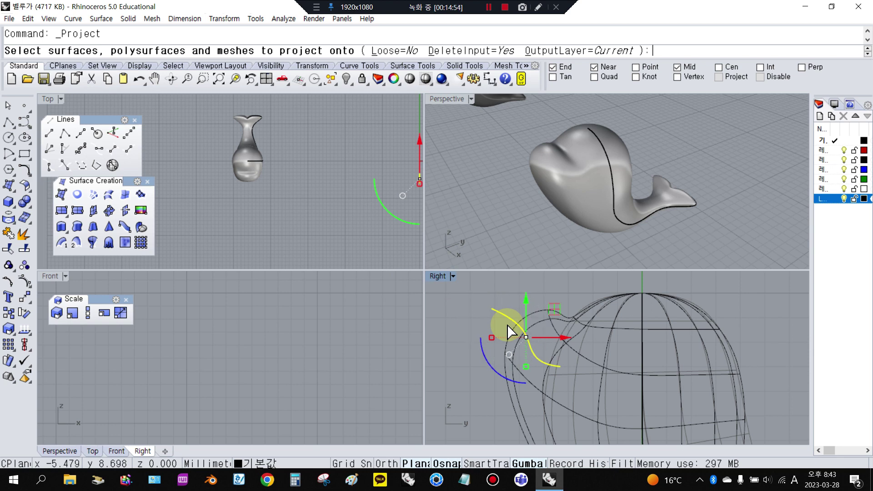
pyautogui.click(555, 326)
pyautogui.press('Return')
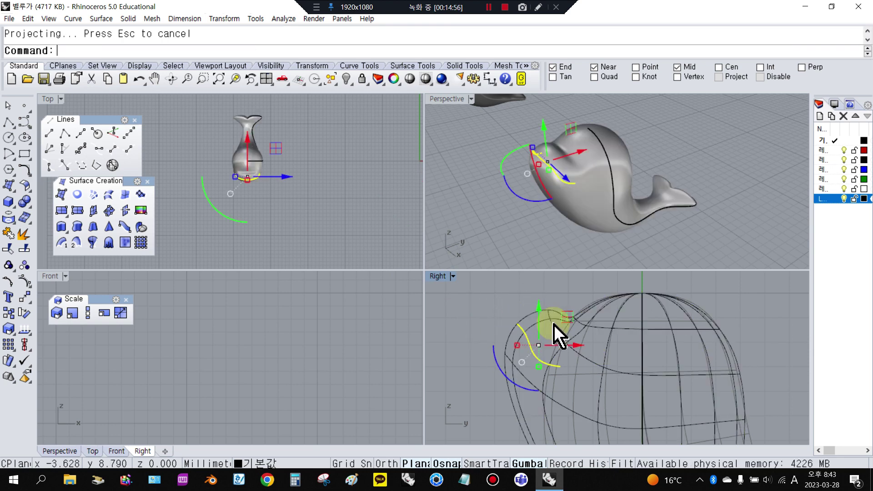
pyautogui.click(549, 262)
pyautogui.moveTo(545, 234); pyautogui.dragTo(623, 234, button='right')
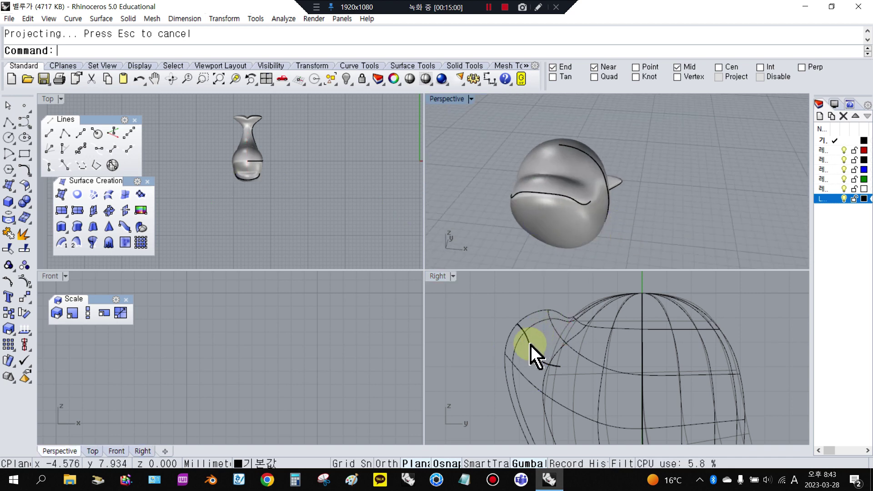
pyautogui.moveTo(527, 249); pyautogui.dragTo(406, 130, button='right')
pyautogui.moveTo(577, 173); pyautogui.dragTo(536, 191, button='right')
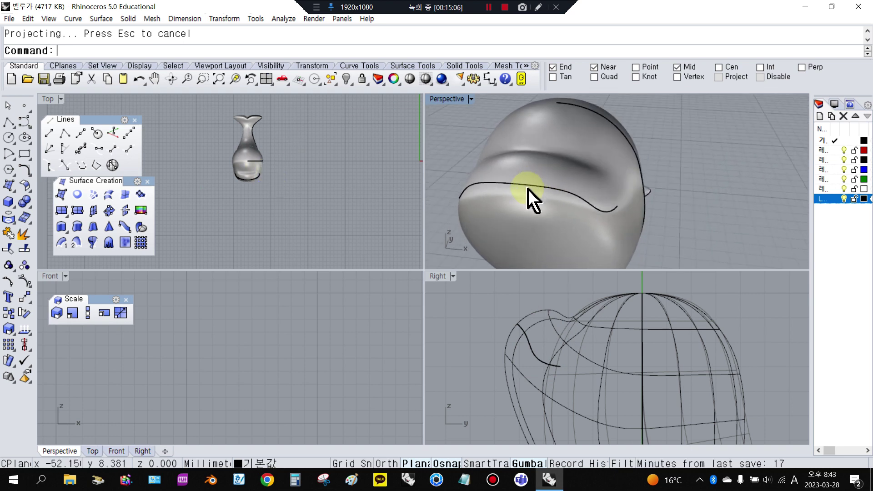
pyautogui.hotkey('ctrl', 'z')
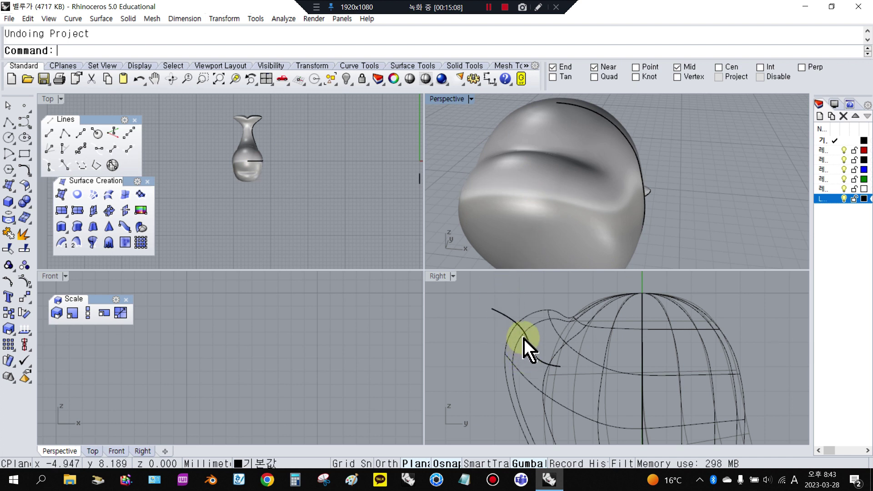
# - Shift the mouth curve slightly upward and forward in the Right view, and project it onto the whale body
pyautogui.click(511, 321)
pyautogui.moveTo(549, 338); pyautogui.dragTo(545, 338)
pyautogui.moveTo(522, 305); pyautogui.dragTo(521, 296)
pyautogui.rightClick(557, 331)
pyautogui.click(576, 324)
pyautogui.rightClick(575, 324)
pyautogui.click(697, 230)
pyautogui.rightClick(572, 222)
pyautogui.moveTo(572, 222); pyautogui.dragTo(569, 149, button='right')
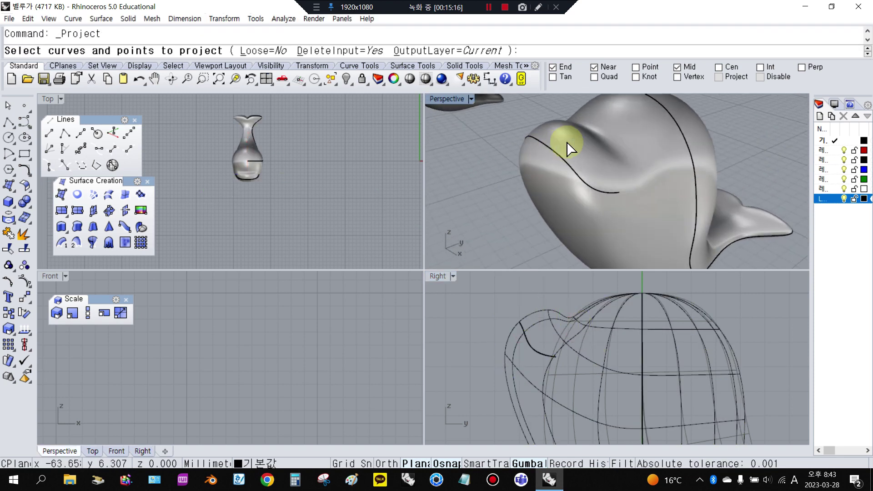
# - Create a solid pipe with round caps around the projected mouth curve, sizing it by diameter
pyautogui.click(557, 152)
pyautogui.click(14, 206)
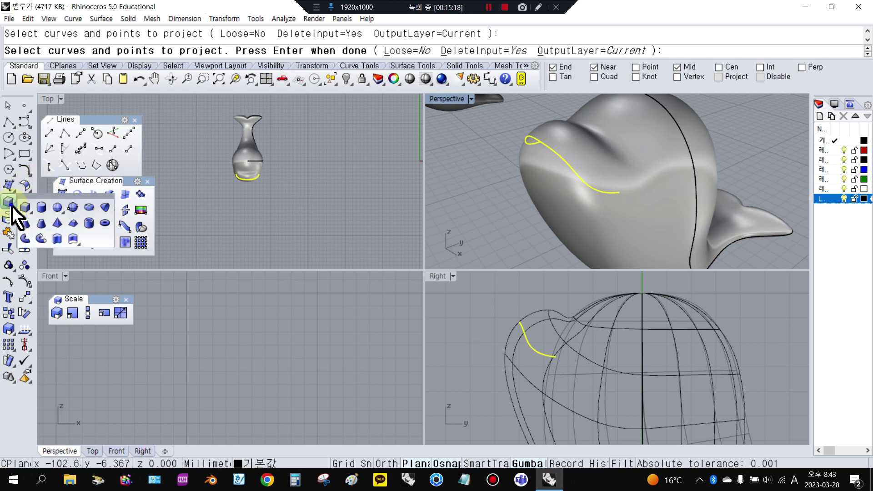
pyautogui.click(40, 240)
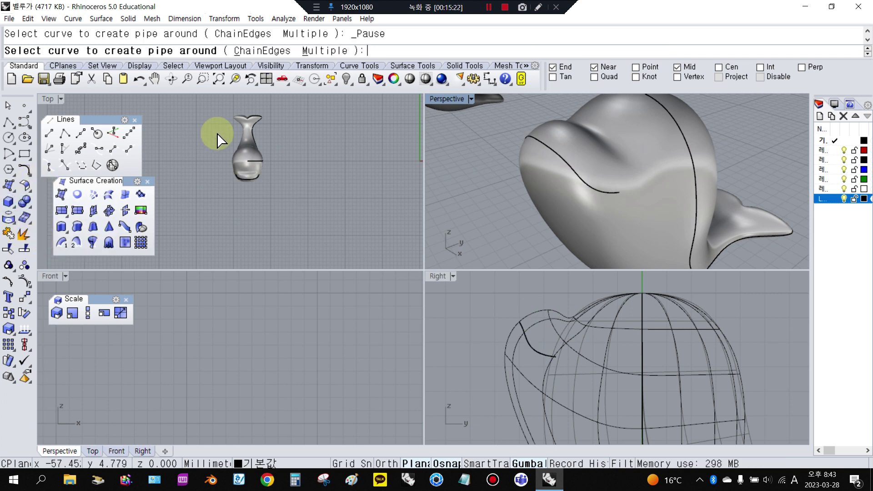
pyautogui.click(541, 145)
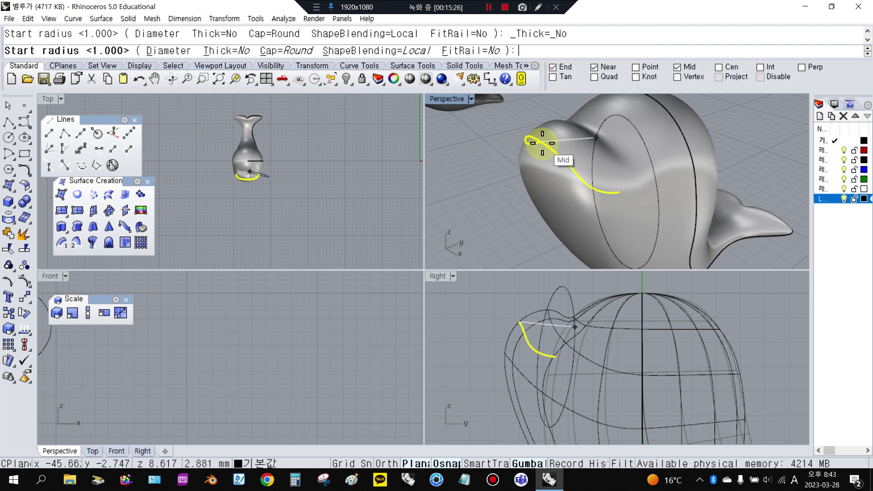
pyautogui.click(165, 53)
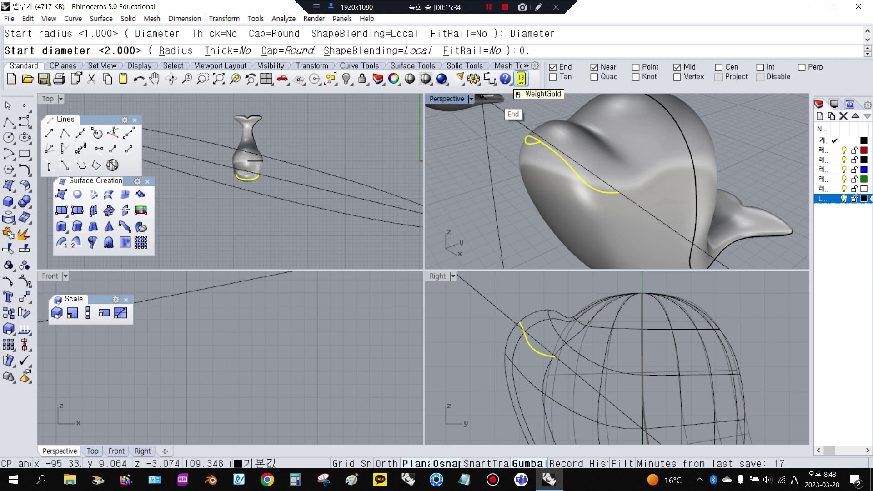
pyautogui.press('Return')
pyautogui.press('Return')
pyautogui.press('Return')
pyautogui.press('Return')
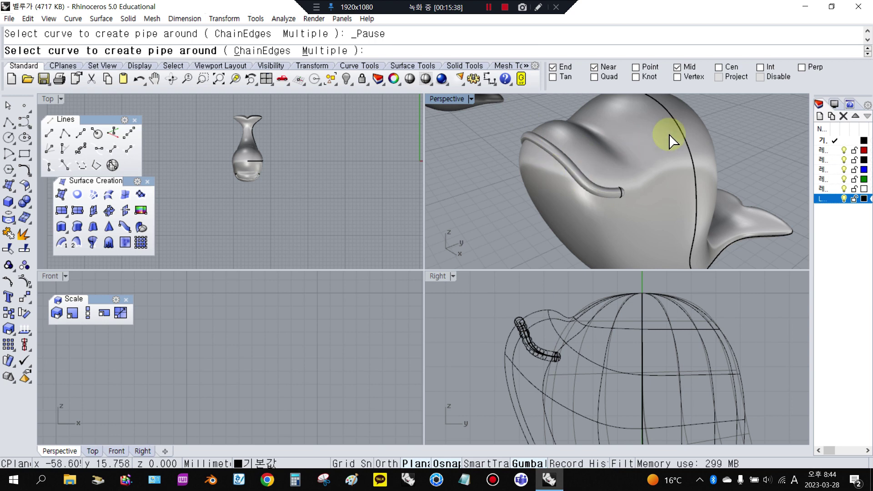
pyautogui.press('Return')
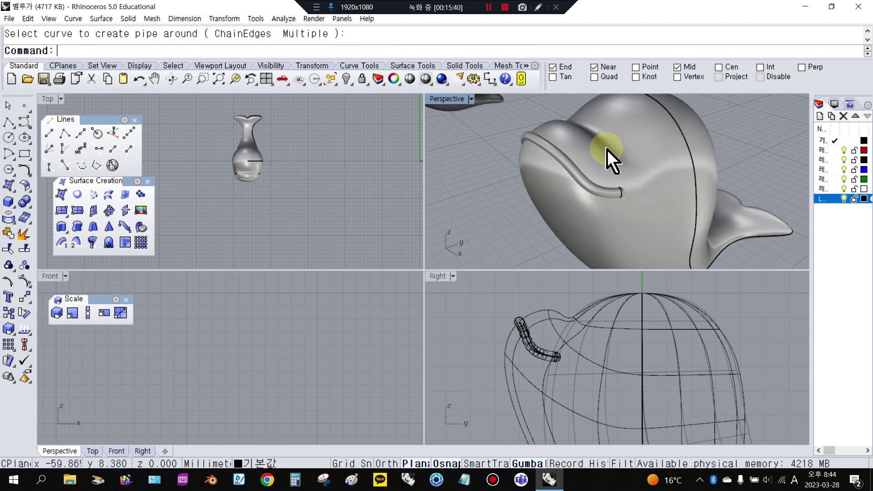
# - Subtract the pipe from the whale body with Boolean Difference to carve the mouth groove
pyautogui.click(607, 160)
pyautogui.click(33, 206)
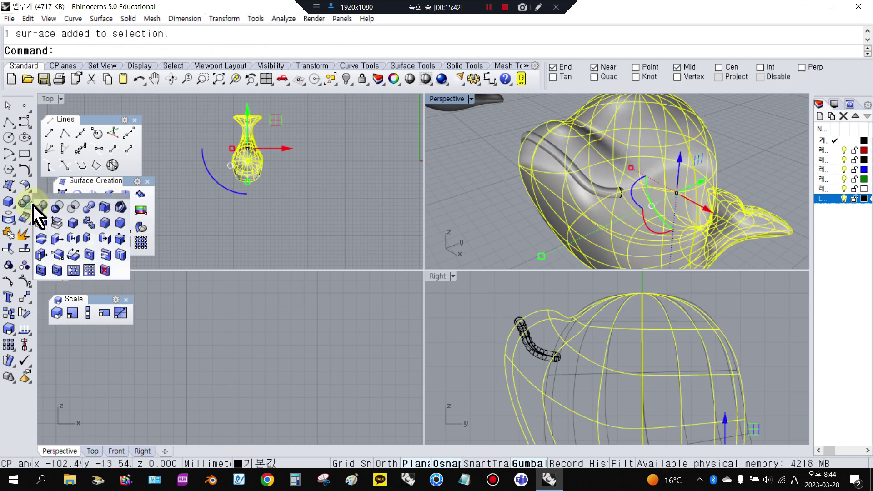
pyautogui.moveTo(45, 199); pyautogui.dragTo(58, 190)
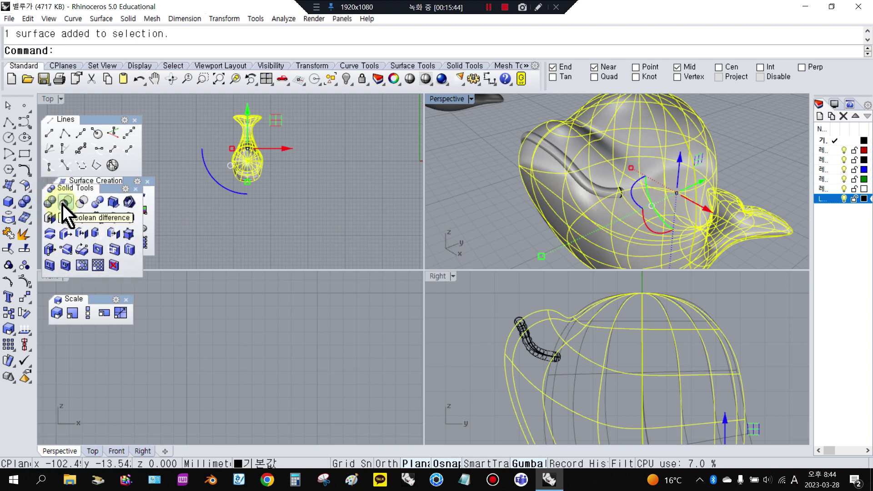
pyautogui.click(62, 205)
pyautogui.click(554, 152)
pyautogui.press('Return')
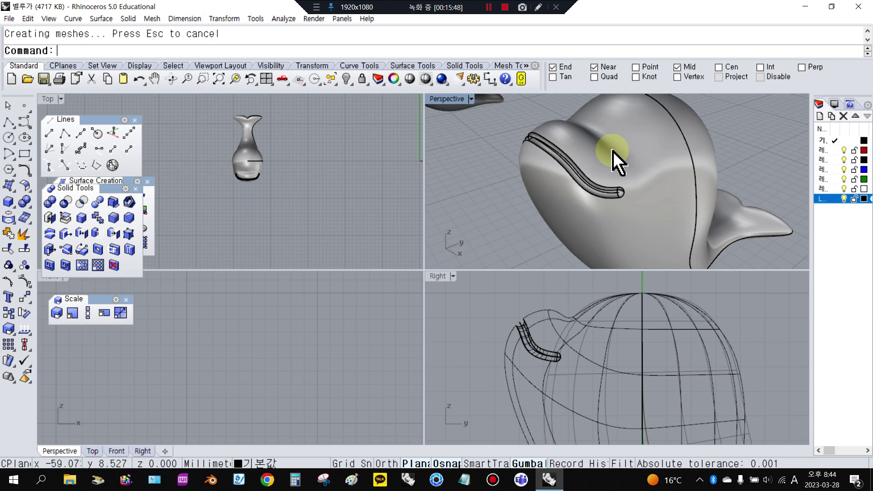
# - Show all hidden objects and look over the whole row of whale models
pyautogui.scroll(-5, 468, 173)
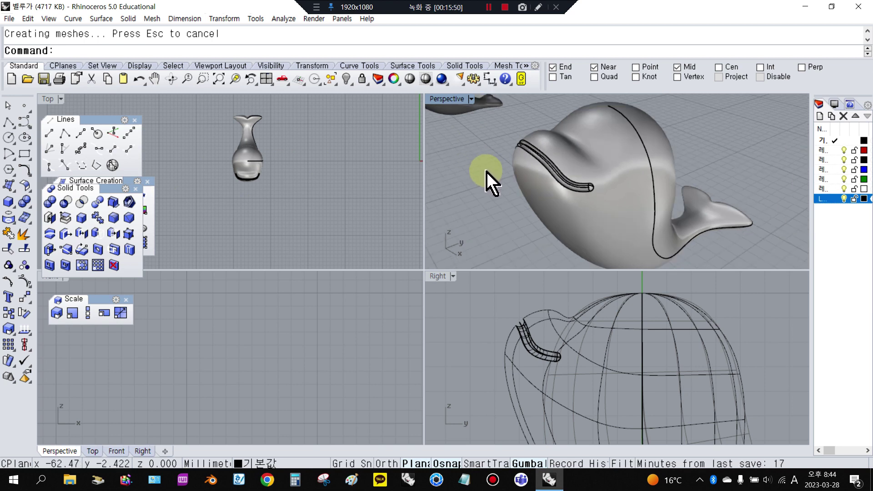
pyautogui.rightClick(346, 80)
pyautogui.scroll(-4, 359, 150)
pyautogui.scroll(9, 331, 157)
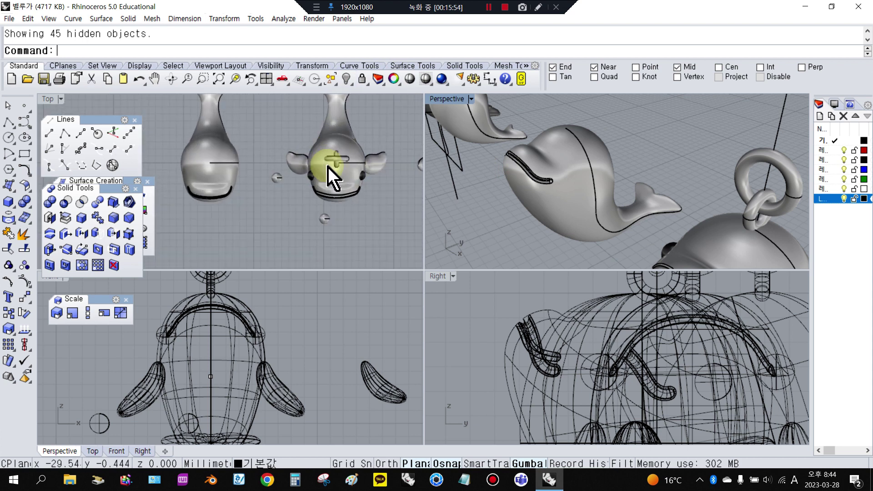
pyautogui.scroll(-11, 325, 196)
pyautogui.moveTo(737, 146); pyautogui.dragTo(708, 175, button='right')
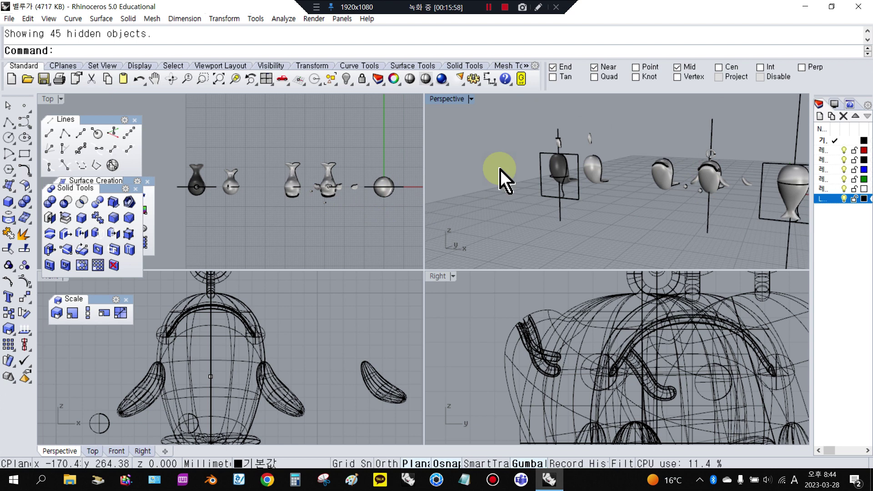
# - Isolate the finished whale with fins and pendant ring by hiding the other objects
pyautogui.moveTo(307, 148); pyautogui.dragTo(349, 237)
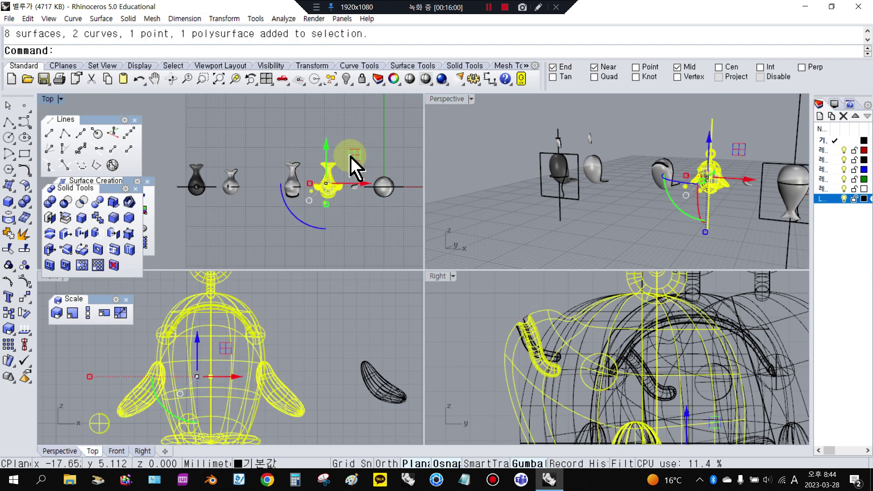
pyautogui.click(334, 83)
pyautogui.click(352, 100)
pyautogui.click(345, 78)
pyautogui.scroll(10, 343, 170)
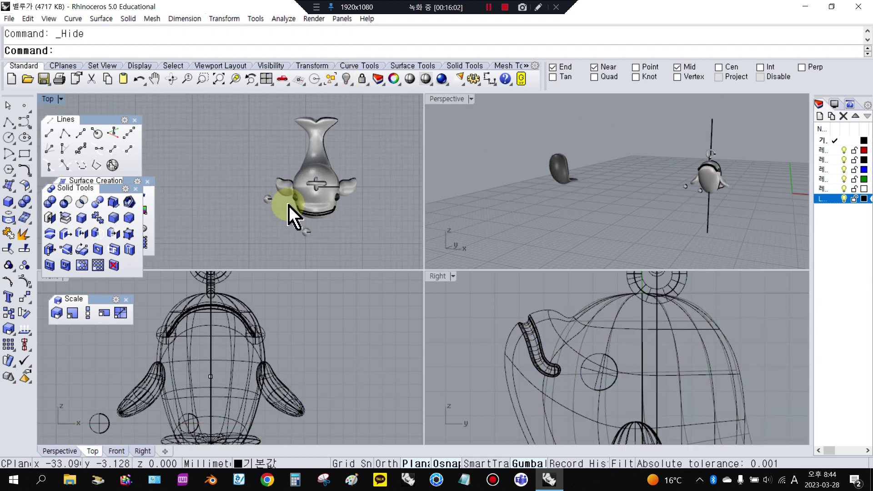
# - Delete the two spare eye spheres lying beside and in front of the finished whale
pyautogui.click(271, 196)
pyautogui.keyDown('shift'); pyautogui.click(330, 246); pyautogui.keyUp('shift')
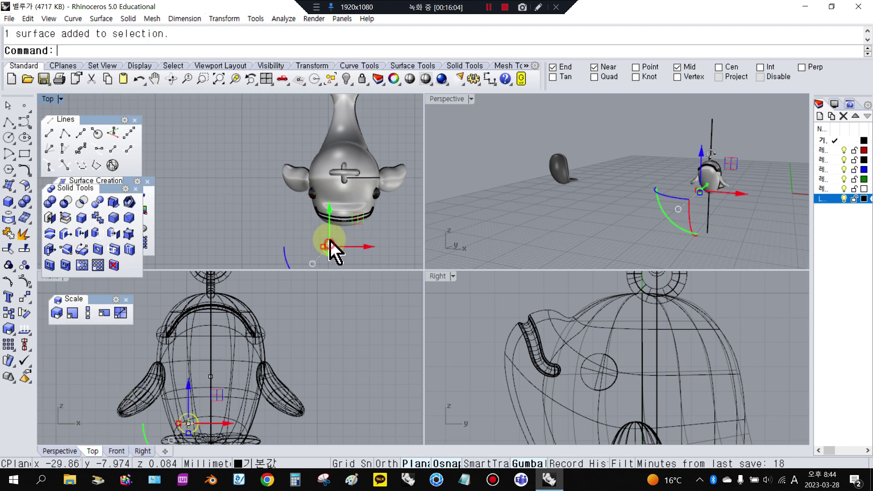
pyautogui.press('Delete')
pyautogui.scroll(-5, 580, 347)
pyautogui.scroll(-2, 581, 327)
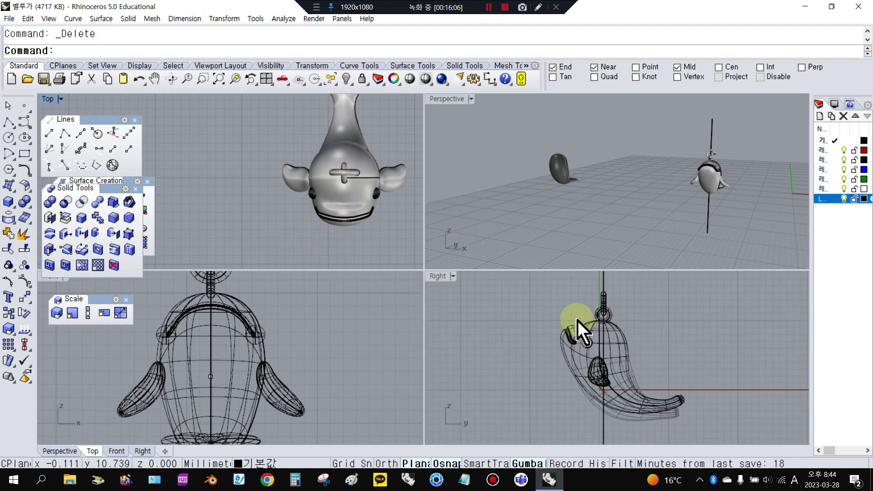
# - Examine the isolated whale pendant in the Right and Front views
pyautogui.scroll(-3, 266, 371)
pyautogui.scroll(3, 262, 363)
pyautogui.scroll(-1, 257, 355)
pyautogui.scroll(3, 254, 358)
pyautogui.click(260, 358)
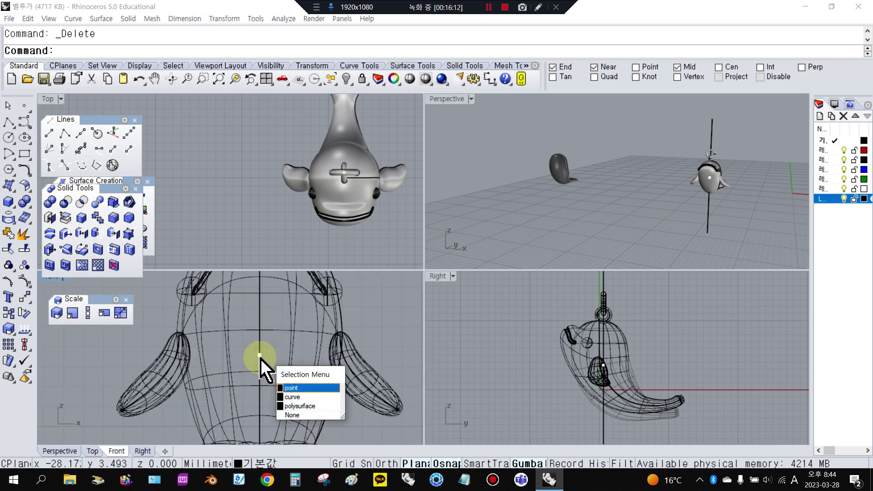
pyautogui.click(260, 358)
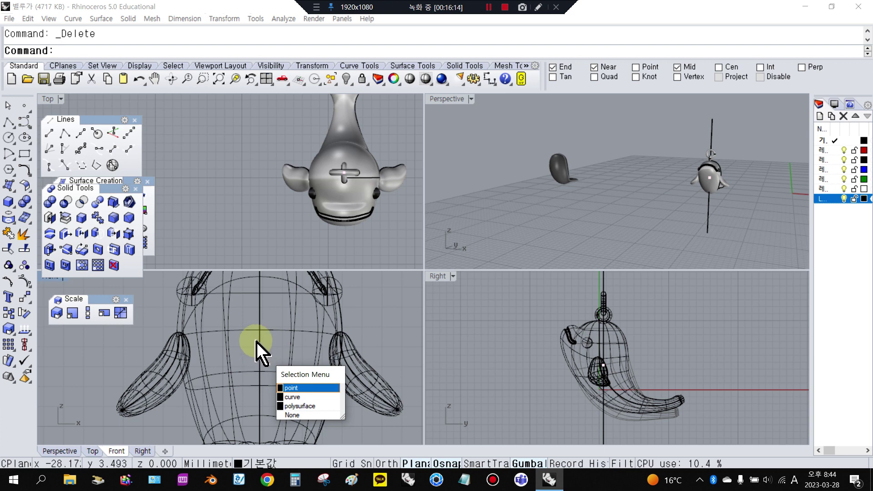
pyautogui.press('Escape')
pyautogui.scroll(-5, 279, 346)
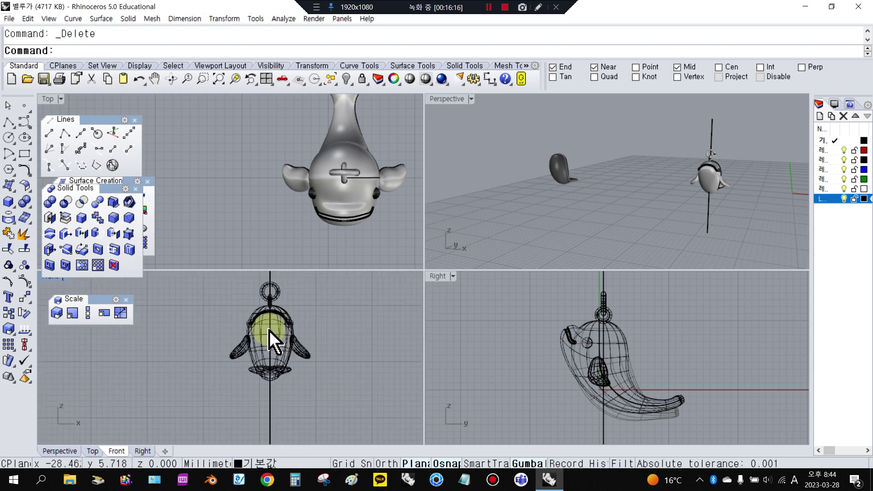
pyautogui.scroll(-4, 255, 319)
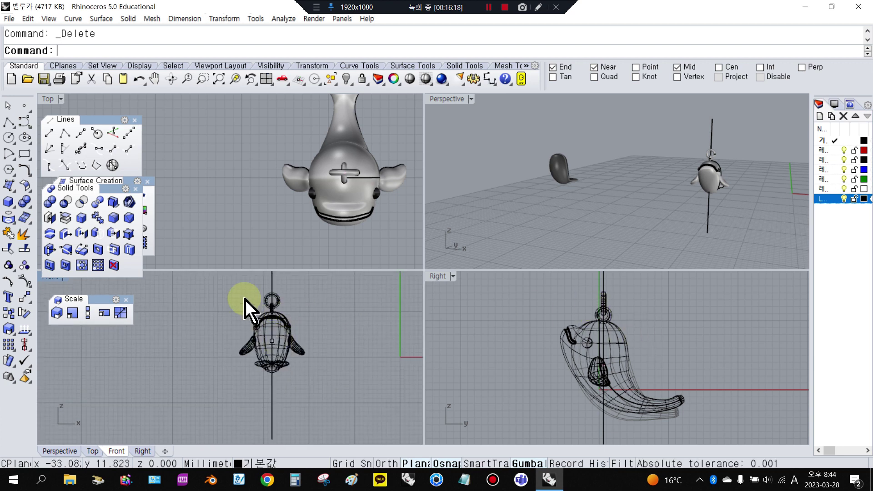
pyautogui.moveTo(220, 271); pyautogui.dragTo(309, 416)
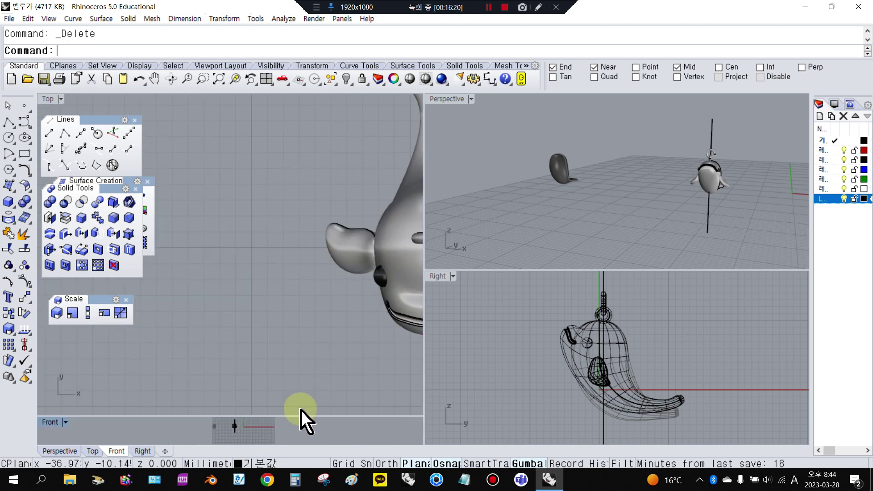
pyautogui.moveTo(318, 414); pyautogui.dragTo(353, 268)
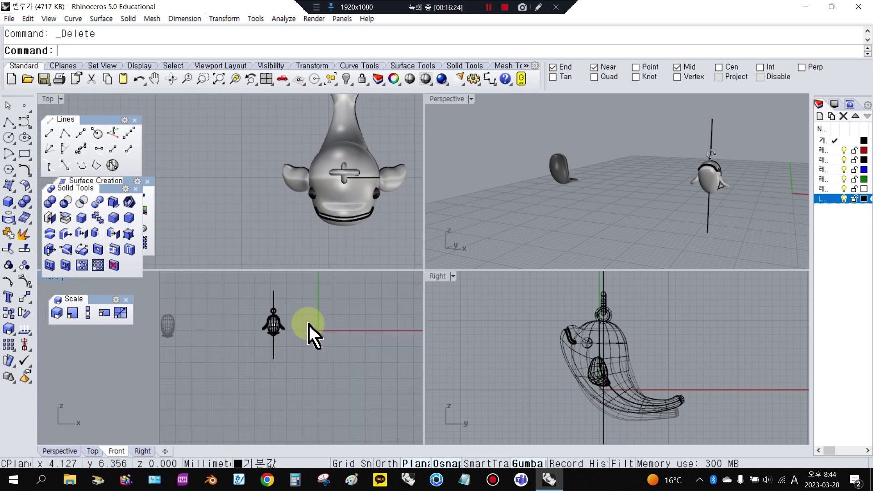
# - Copy the finished whale pendant with its vertical axis line and place the copy beside the original in the Front view
pyautogui.hotkey('ctrl', 'a')
pyautogui.rightClick(10, 318)
pyautogui.moveTo(319, 323); pyautogui.dragTo(346, 334)
# - Delete the vertical axis line and the centroid point from the copied whale
pyautogui.scroll(10, 342, 337)
pyautogui.click(298, 326)
pyautogui.click(272, 331)
pyautogui.click(262, 315)
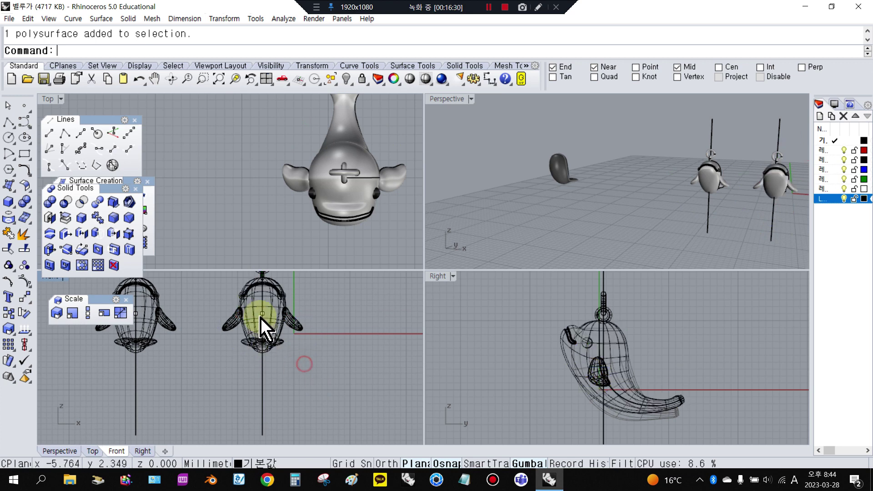
pyautogui.scroll(3, 263, 318)
pyautogui.press('Delete')
pyautogui.click(269, 328)
pyautogui.press('Escape')
# - Delete the pendant ring and its connecting parts above the copied whale's head
pyautogui.scroll(-3, 254, 328)
pyautogui.moveTo(266, 297); pyautogui.dragTo(314, 325)
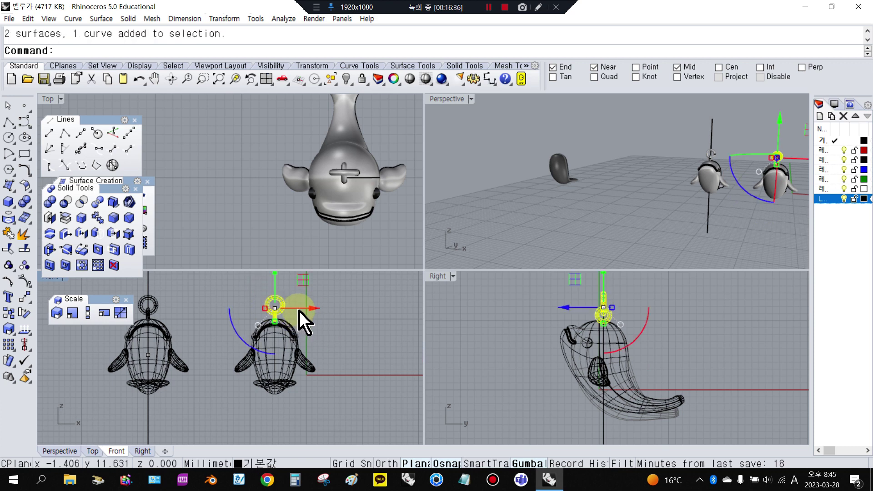
pyautogui.press('Delete')
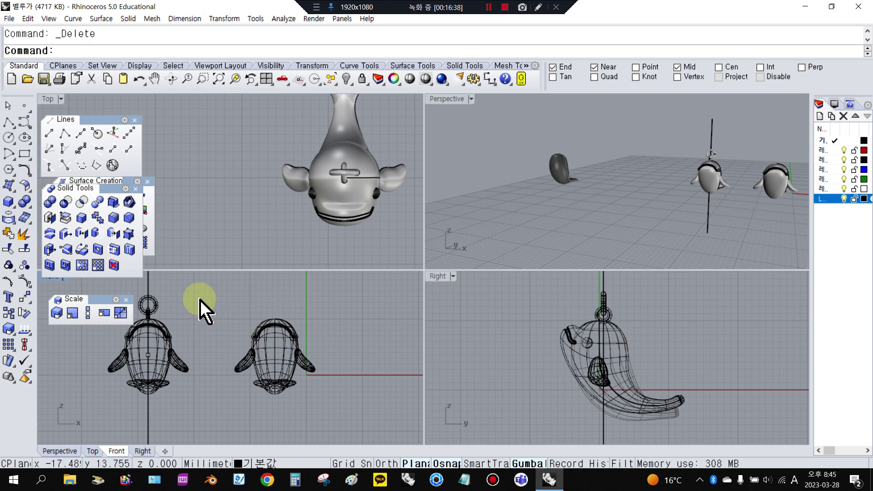
# - Create the volume centroid point of the copied whale's body, fins and eyes with VolumeCentroid
pyautogui.scroll(-3, 210, 314)
pyautogui.moveTo(757, 160); pyautogui.dragTo(669, 230, button='right')
pyautogui.moveTo(218, 312); pyautogui.dragTo(321, 404)
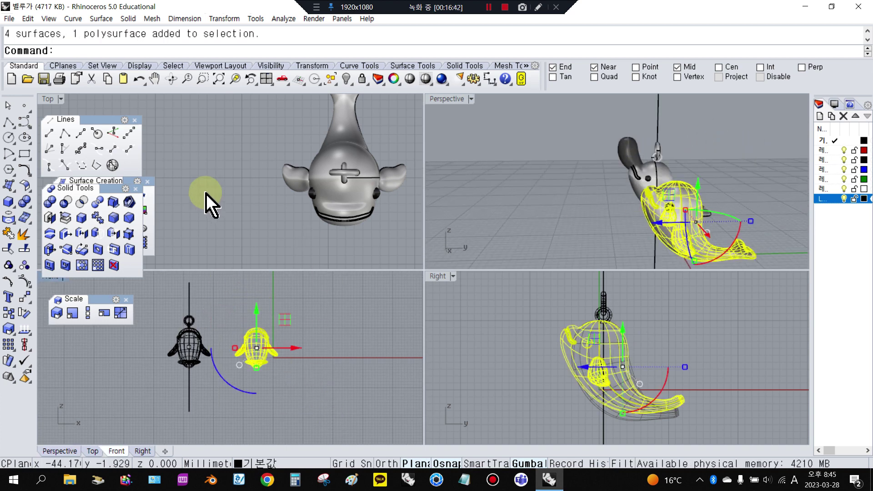
pyautogui.scroll(-3, 207, 201)
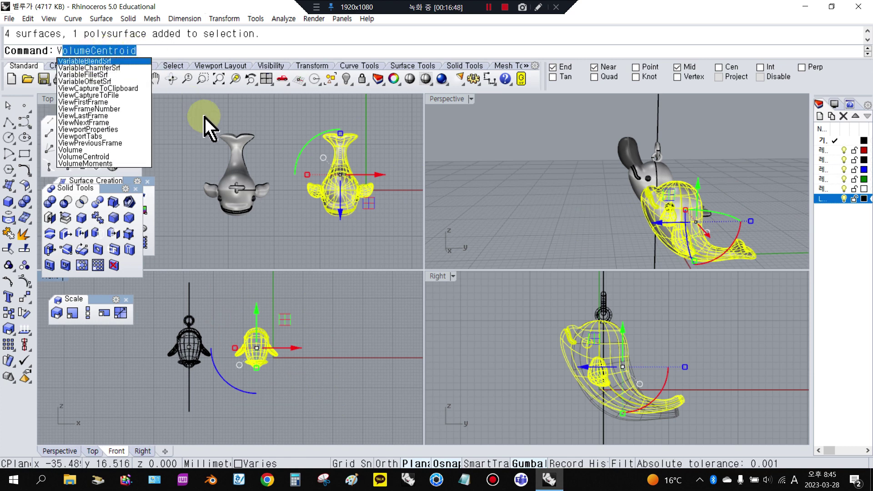
pyautogui.press('Return')
pyautogui.click(357, 366)
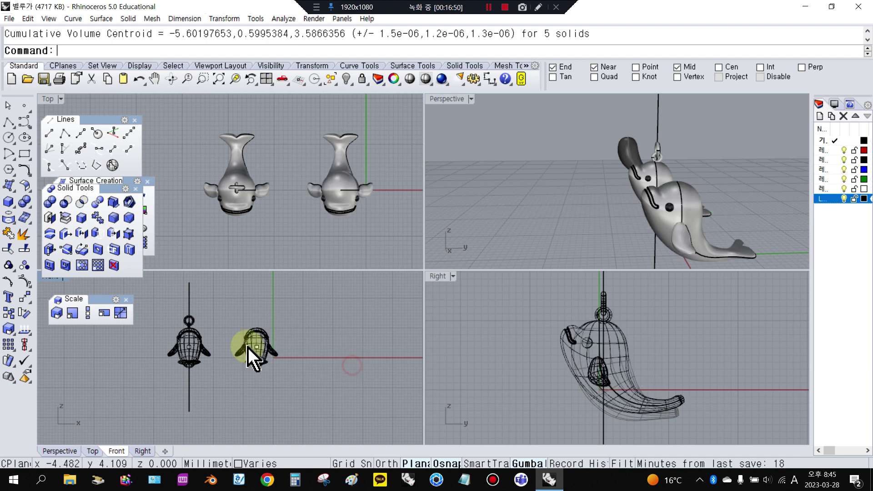
# - Draw a vertical both-sides line through the copied whale's centroid point in the Front view, using the Point snap
pyautogui.scroll(4, 250, 350)
pyautogui.click(272, 345)
pyautogui.click(182, 287)
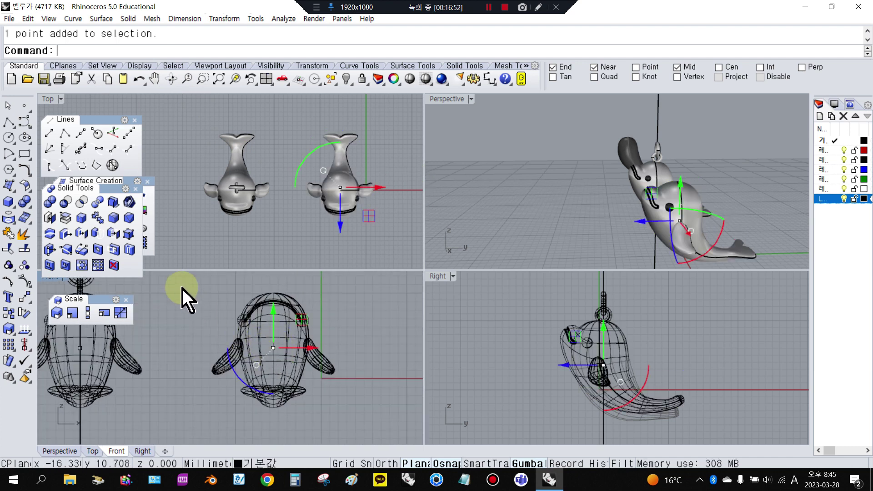
pyautogui.click(81, 134)
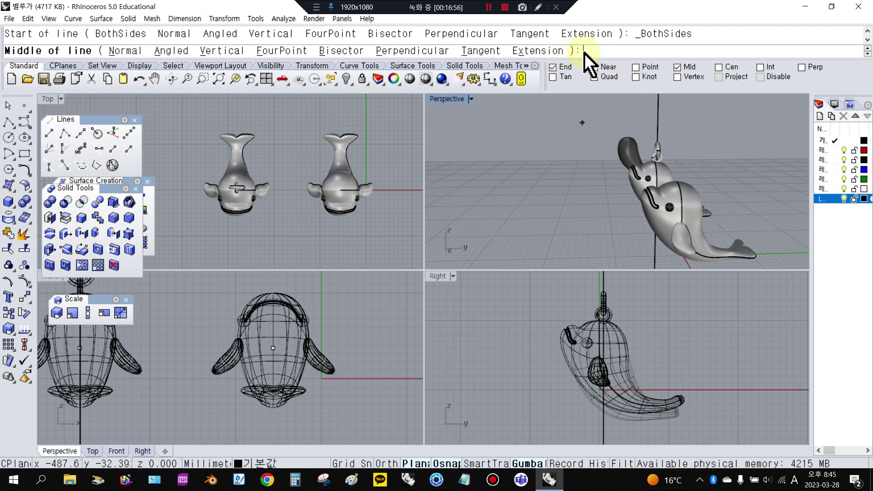
pyautogui.click(639, 67)
pyautogui.click(273, 347)
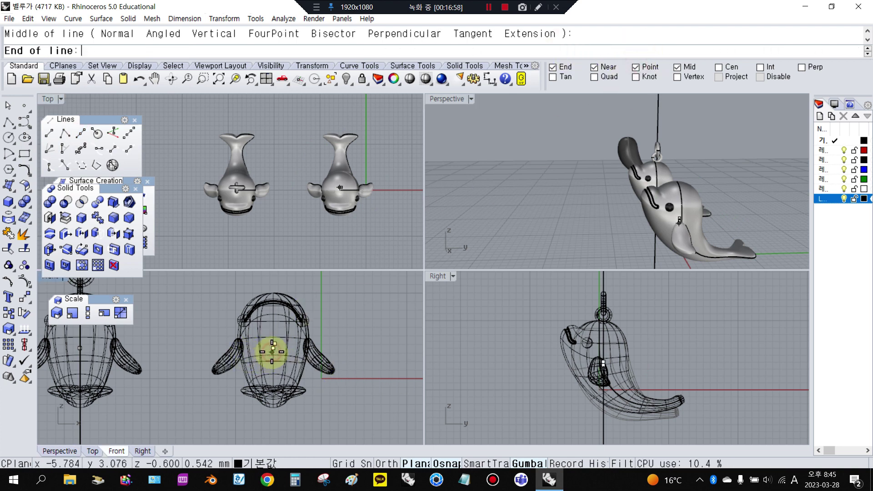
pyautogui.scroll(-4, 272, 350)
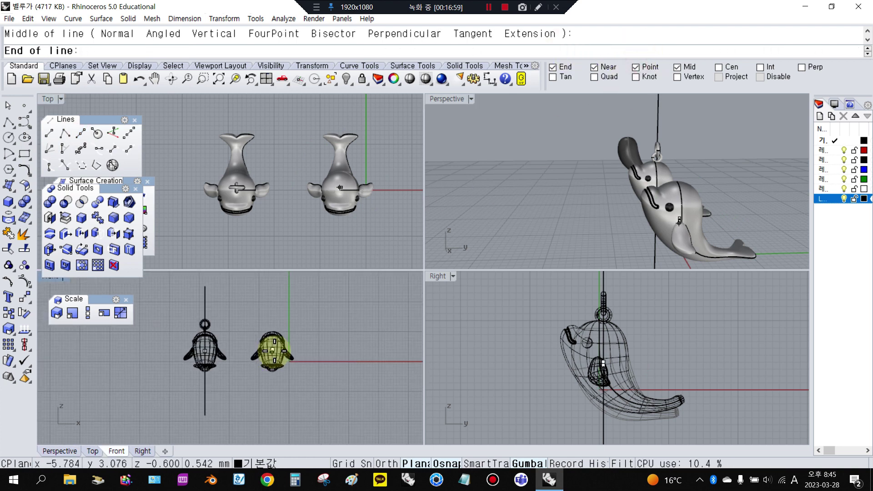
pyautogui.click(272, 284)
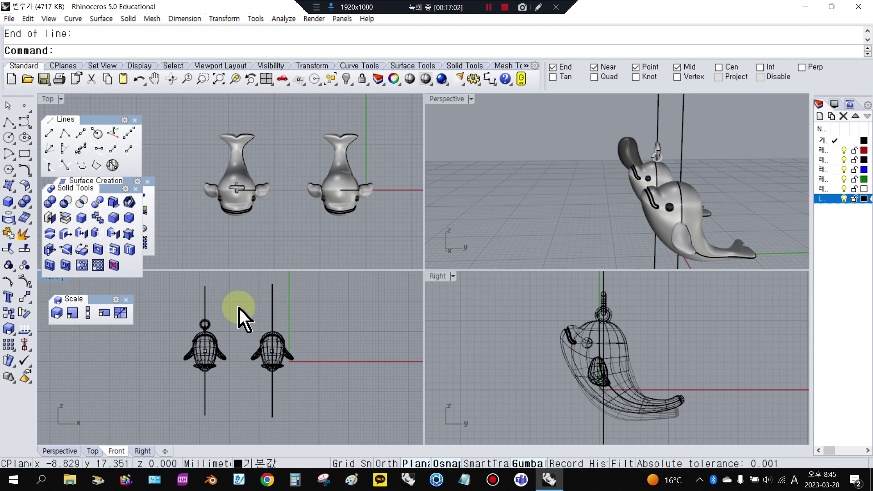
# - Draw a circle of radius 1.85 mm on the vertical line above the copied whale's head, and delete it
pyautogui.click(9, 138)
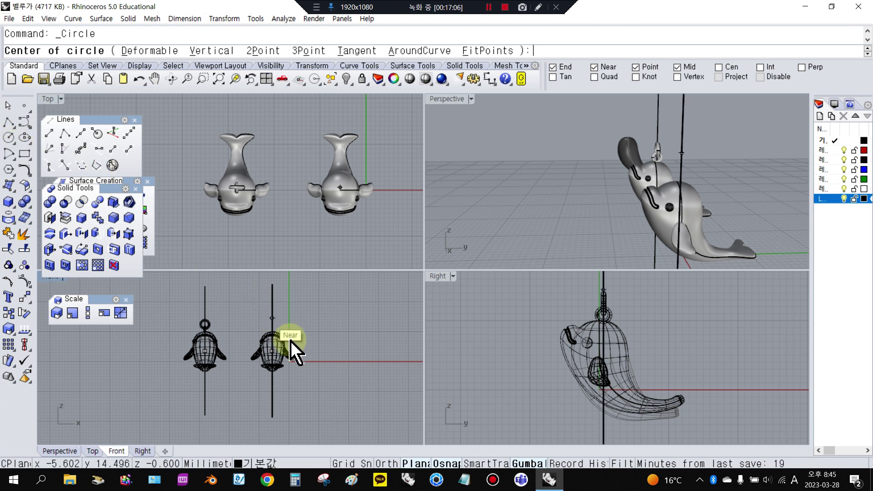
pyautogui.scroll(4, 278, 312)
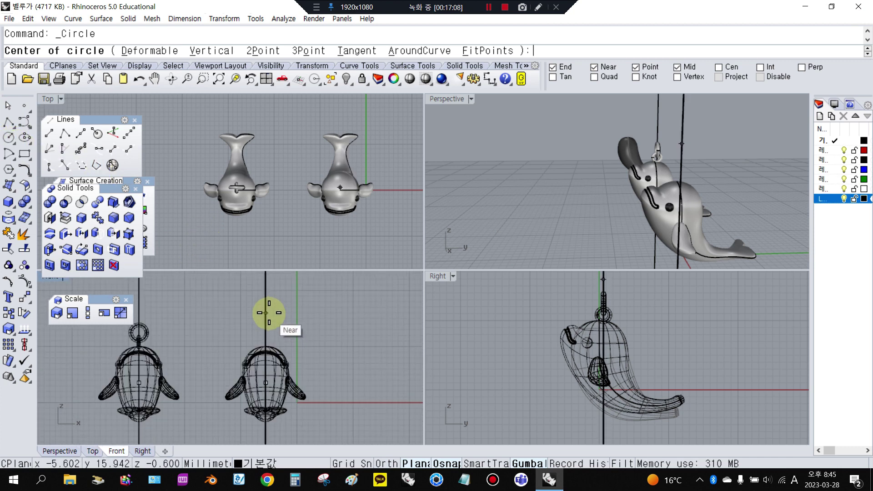
pyautogui.click(266, 318)
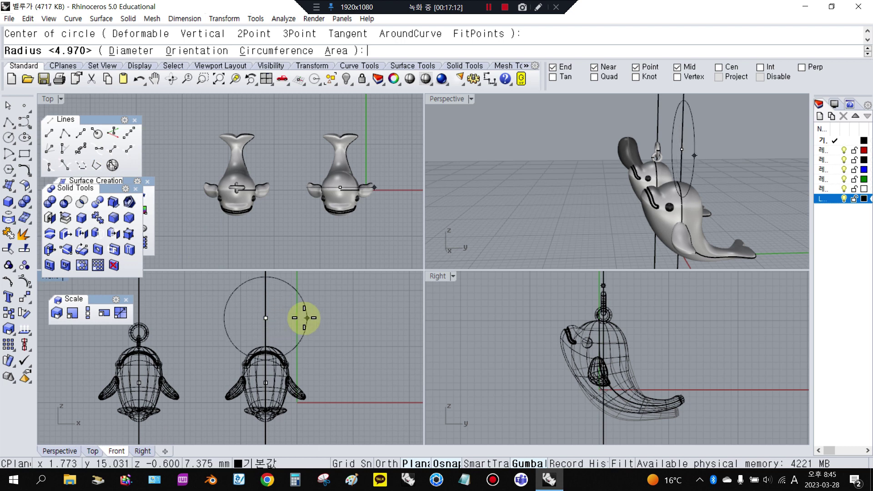
pyautogui.rightClick(285, 322)
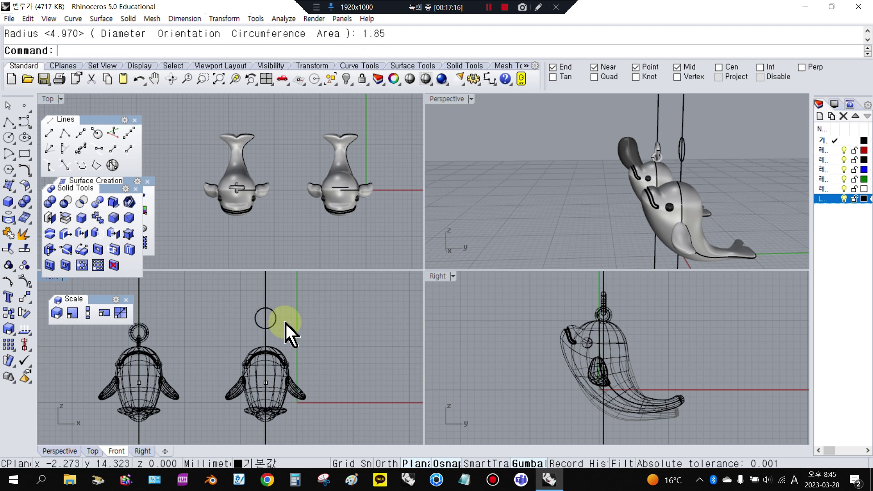
pyautogui.click(278, 323)
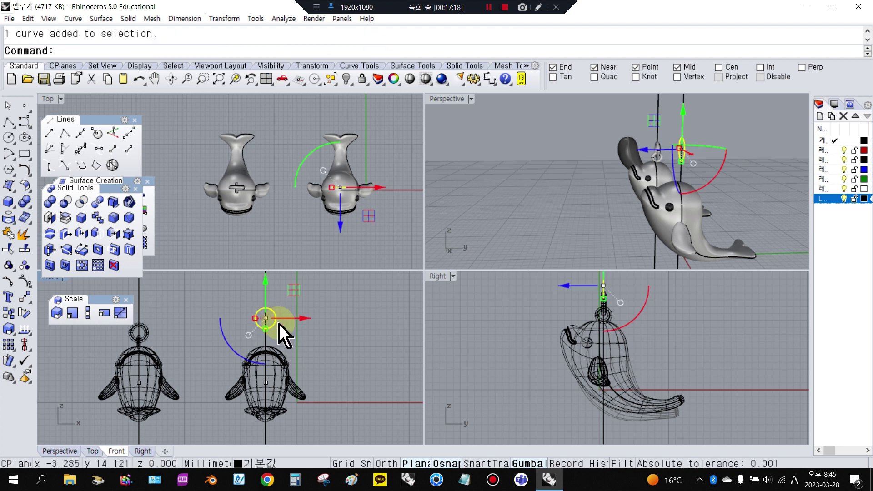
pyautogui.press('Delete')
# - Try a circle of diameter 1.85 mm in the Top plane on the vertical line above the copied whale, and undo it
pyautogui.rightClick(278, 323)
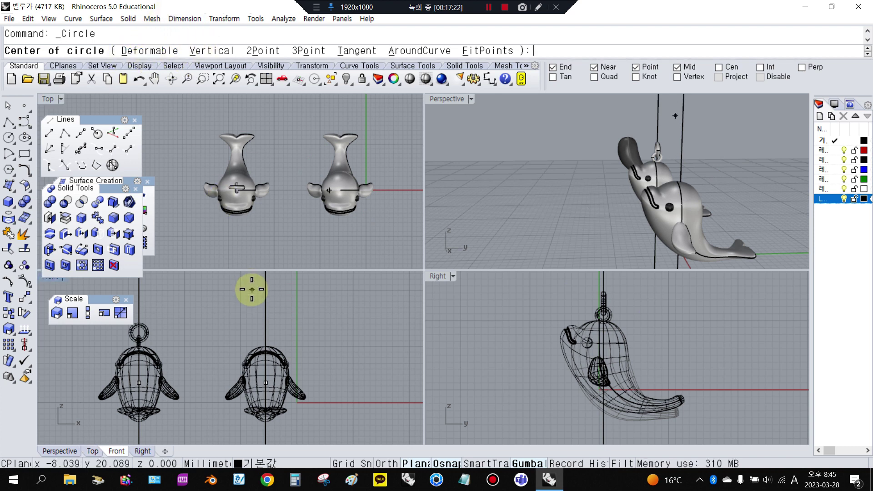
pyautogui.click(266, 310)
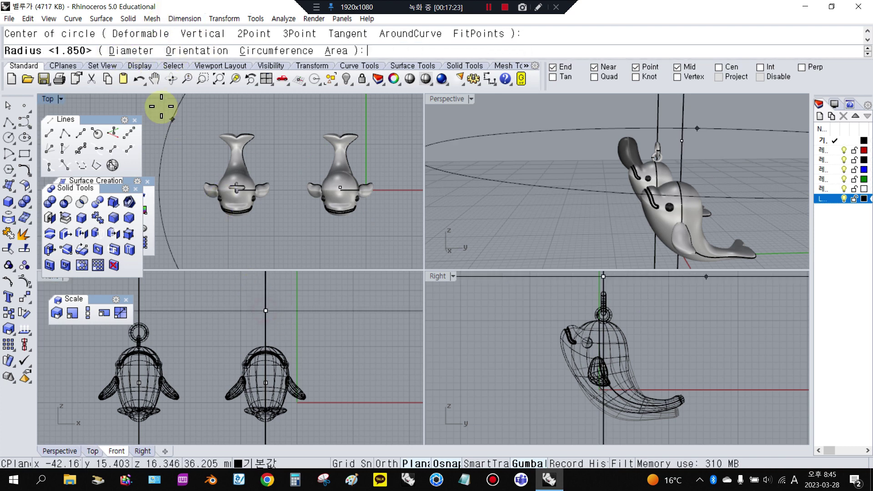
pyautogui.click(128, 51)
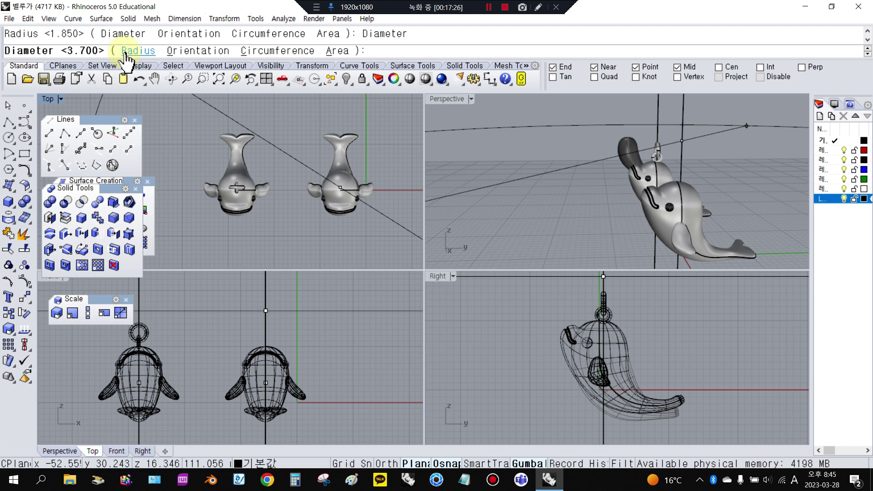
pyautogui.press('Return')
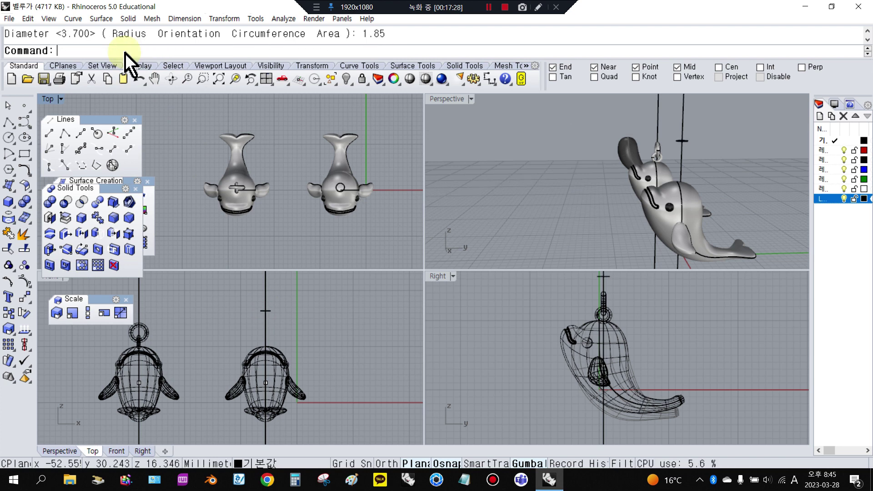
pyautogui.scroll(2, 267, 314)
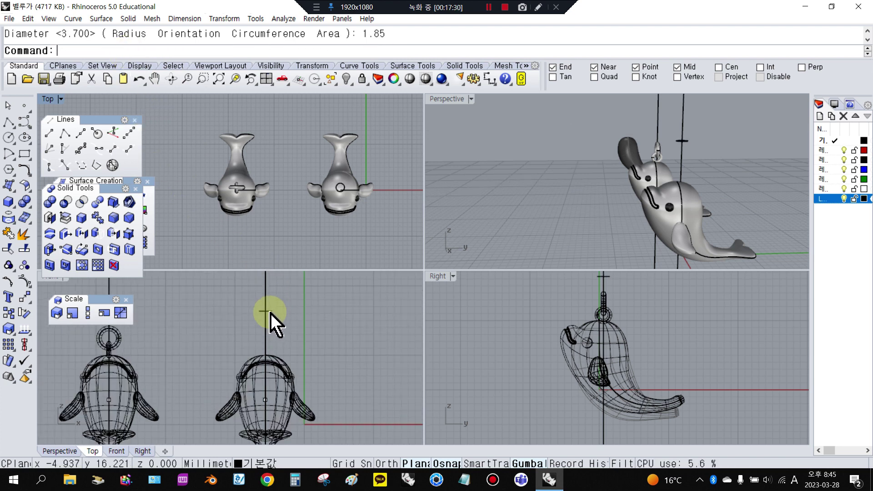
pyautogui.hotkey('ctrl', 'z')
# - Draw a 1.85 mm diameter circle in the Front view, centred on the vertical line above the copied whale's head
pyautogui.rightClick(266, 319)
pyautogui.click(266, 320)
pyautogui.rightClick(266, 319)
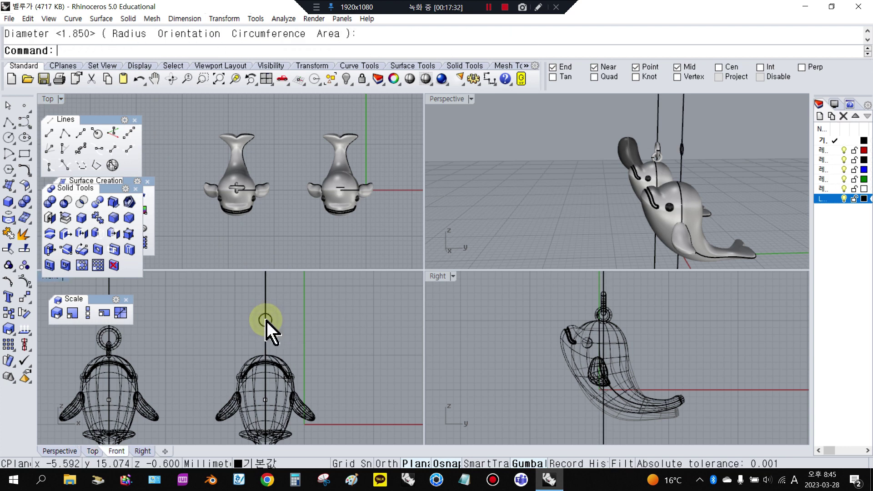
# - Measure the new circle's diameter between its upper and lower quadrant points without keeping the dimension
pyautogui.click(269, 326)
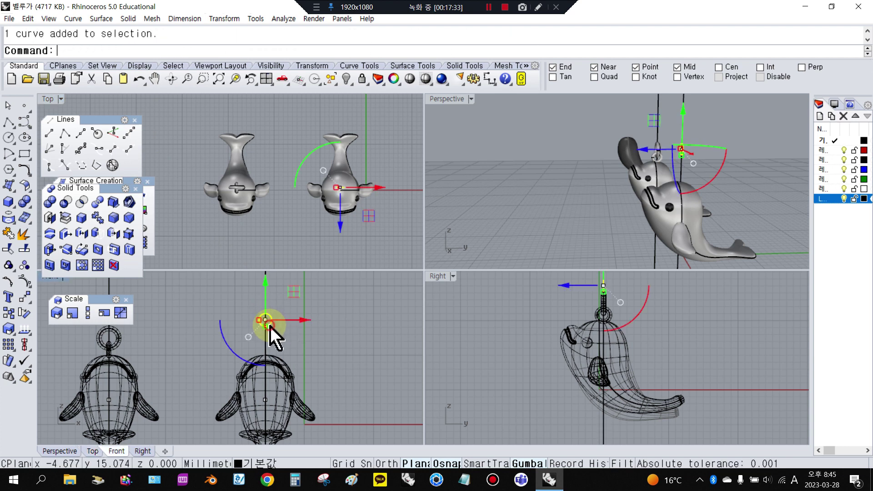
pyautogui.click(490, 79)
pyautogui.scroll(5, 266, 309)
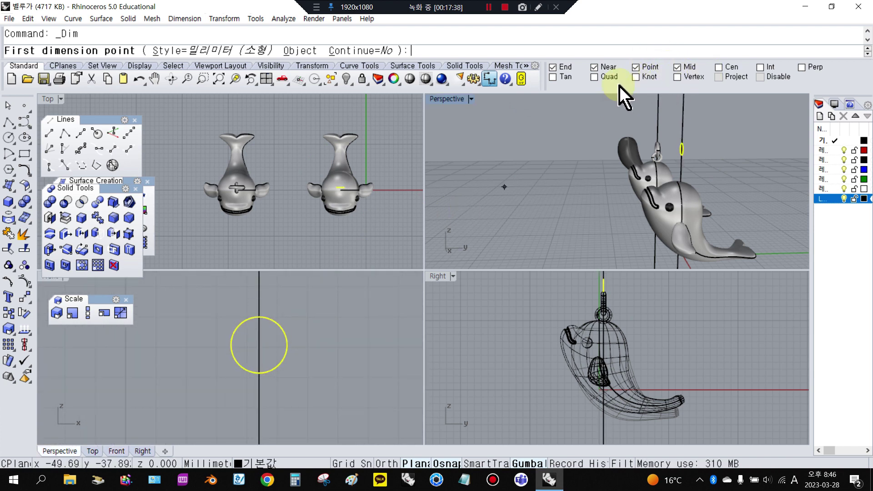
pyautogui.click(259, 317)
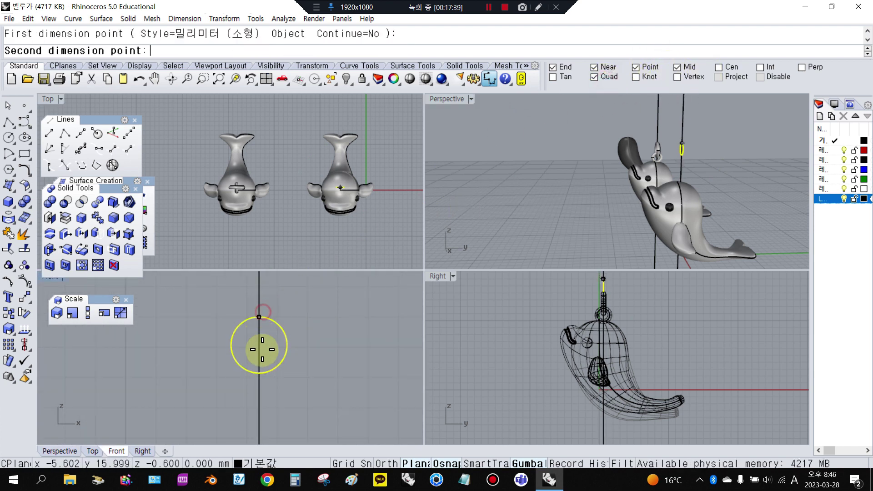
pyautogui.click(259, 373)
pyautogui.scroll(-6, 252, 354)
pyautogui.scroll(3, 251, 361)
pyautogui.press('Escape')
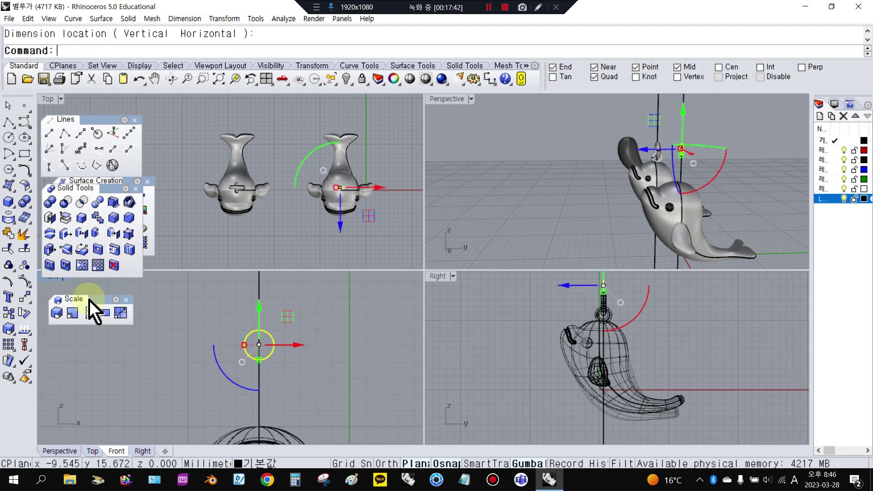
# - Turn the selected circle into a pendant ring using a closed pipe with a diameter of 0.6 mm
pyautogui.click(6, 200)
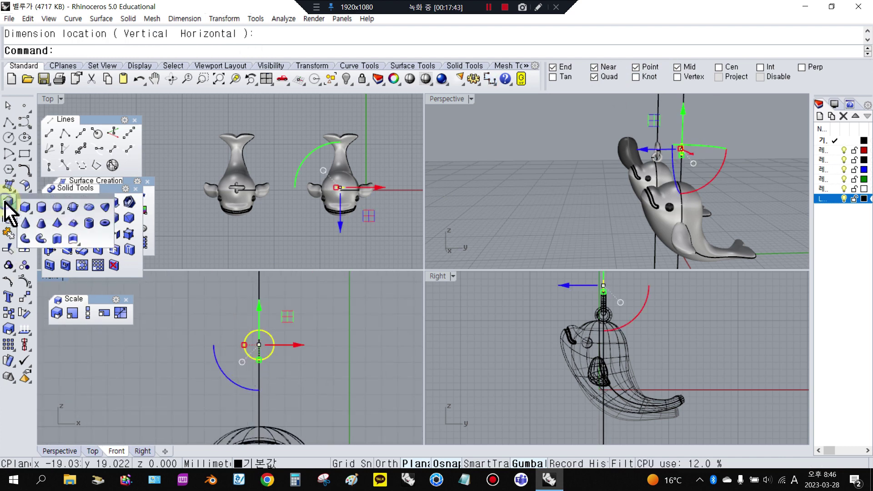
pyautogui.click(25, 239)
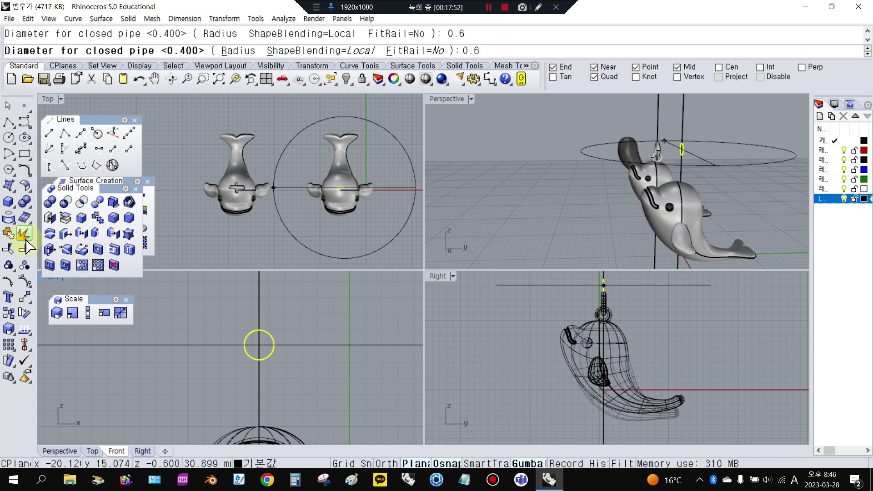
pyautogui.press('Return')
pyautogui.press('Return')
pyautogui.click(304, 391)
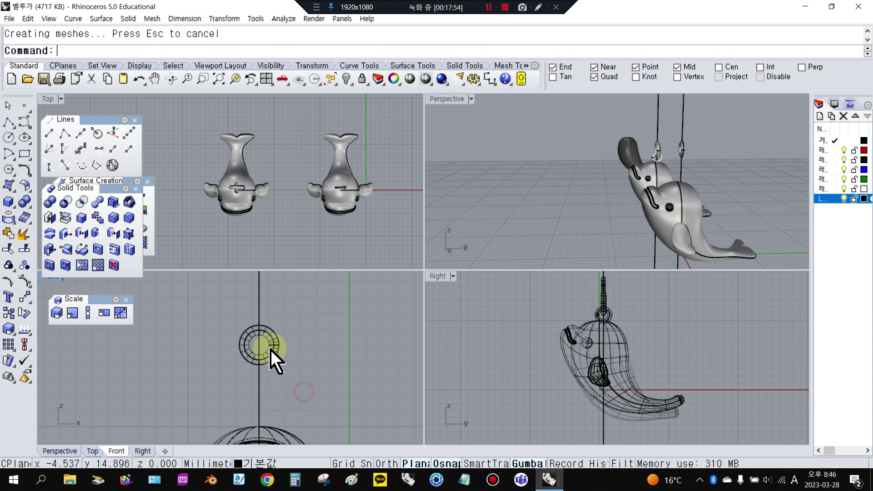
# - Measure the new ring's inner diameter between its quadrant points in the Front view without keeping the dimension
pyautogui.scroll(5, 278, 360)
pyautogui.click(490, 79)
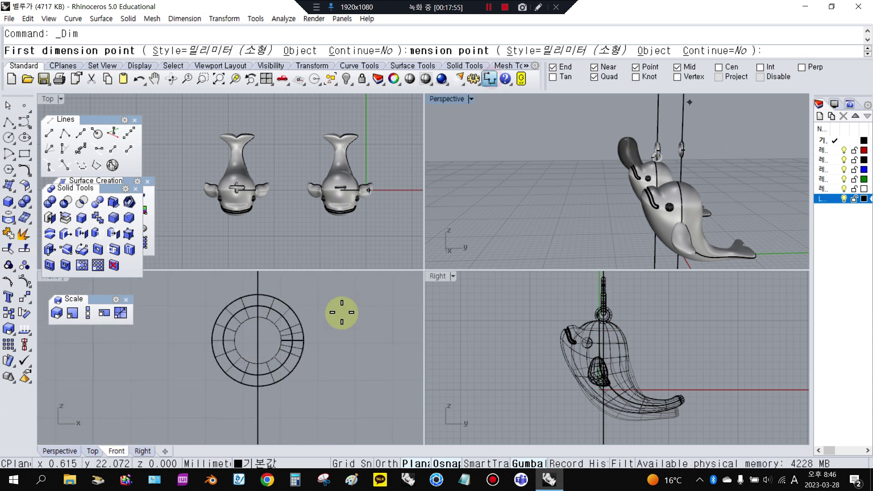
pyautogui.click(282, 342)
pyautogui.scroll(4, 234, 339)
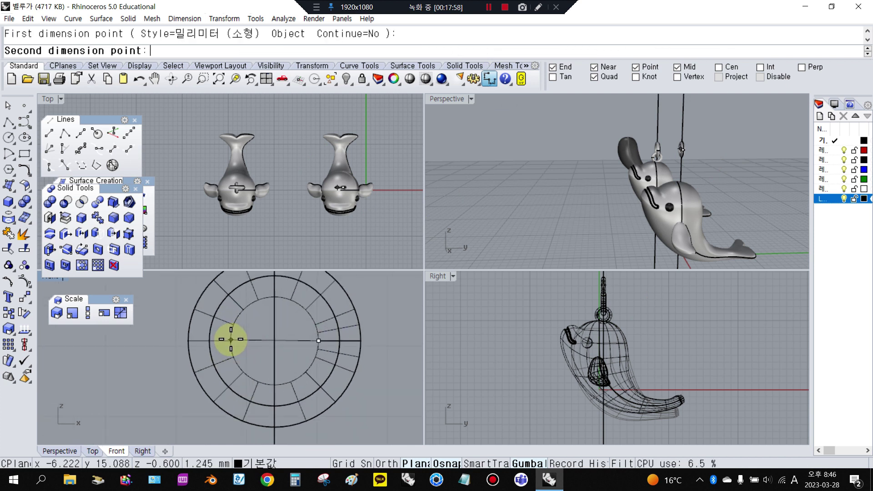
pyautogui.click(230, 339)
pyautogui.scroll(-5, 230, 340)
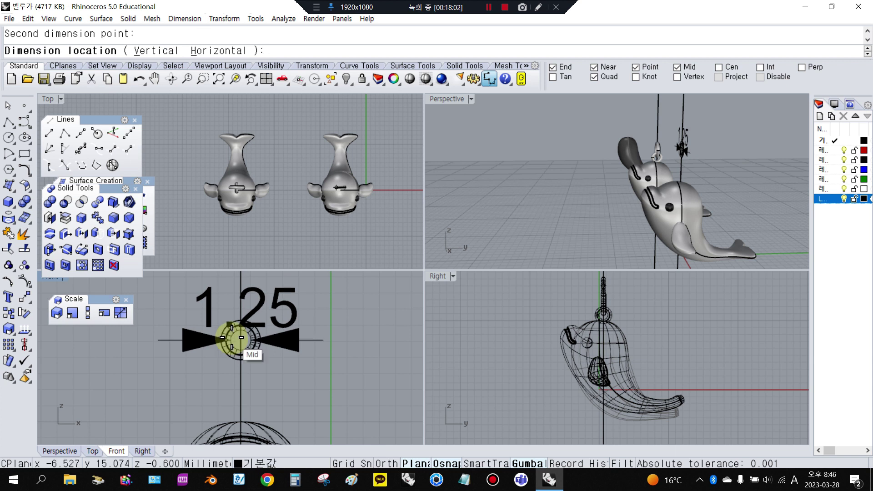
pyautogui.press('Escape')
# - Move the new pipe ring straight down along the vertical line onto the top of the copied whale's head
pyautogui.click(248, 343)
pyautogui.scroll(-2, 251, 334)
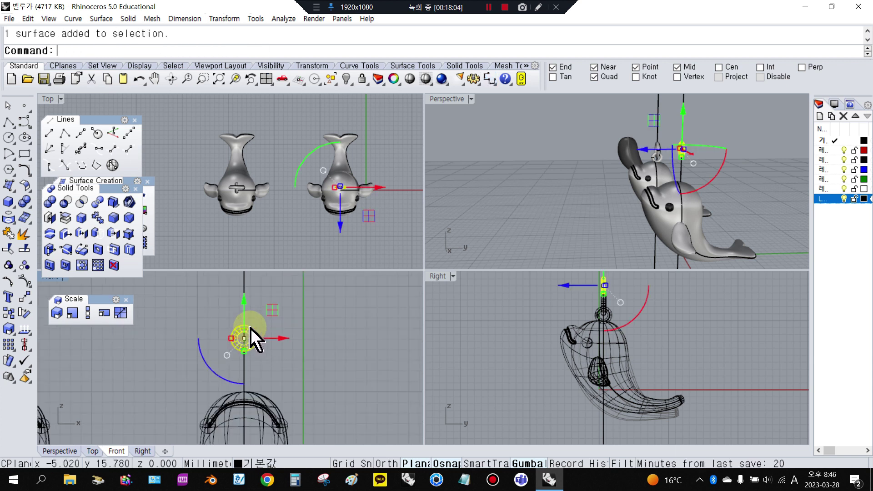
pyautogui.moveTo(248, 314); pyautogui.dragTo(251, 351)
pyautogui.click(323, 351)
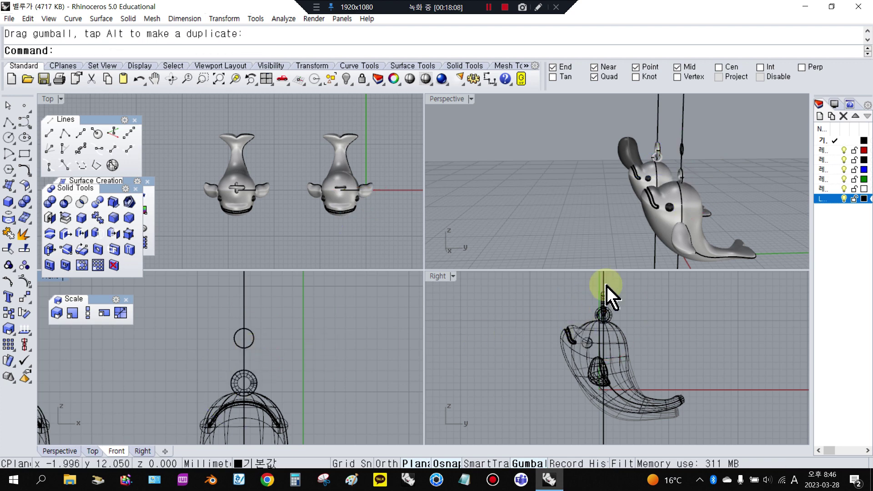
# - Compare the orientation of the new ring with the ring on the original whale's head
pyautogui.scroll(7, 682, 206)
pyautogui.moveTo(682, 205); pyautogui.dragTo(690, 198, button='right')
pyautogui.scroll(-10, 673, 178)
pyautogui.scroll(3, 666, 168)
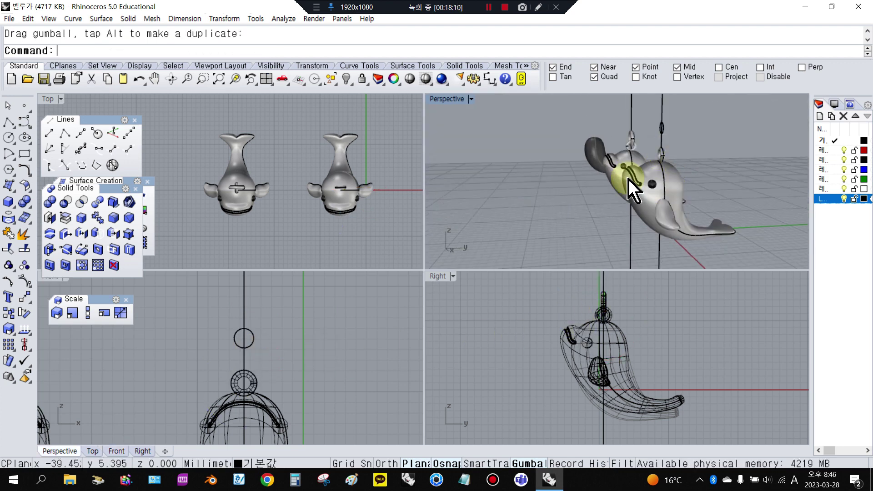
pyautogui.moveTo(677, 170); pyautogui.dragTo(723, 160, button='right')
pyautogui.scroll(6, 723, 160)
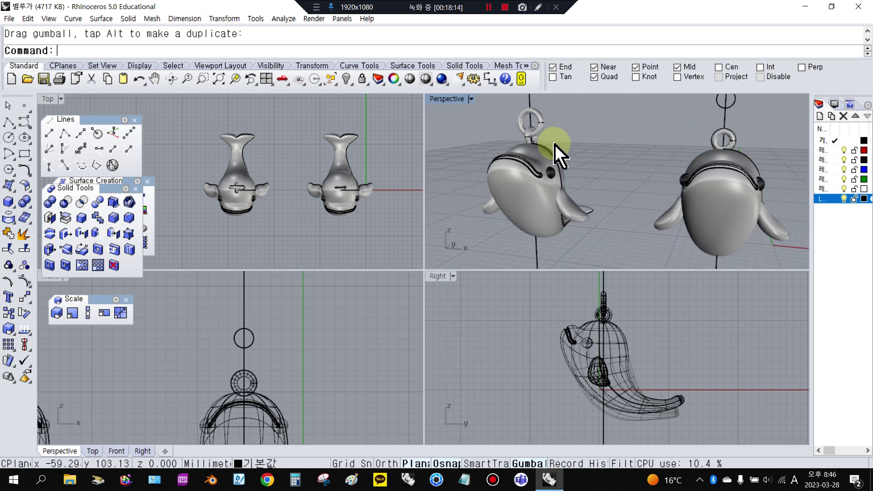
pyautogui.click(534, 137)
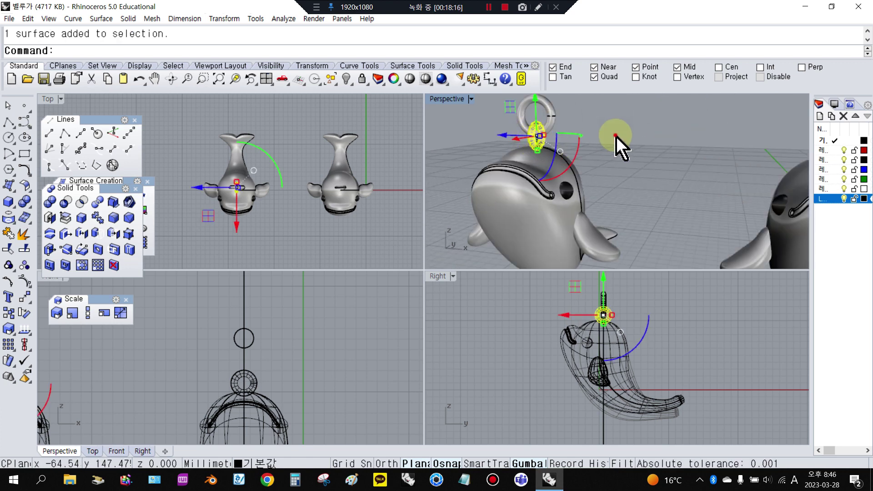
pyautogui.scroll(-4, 620, 145)
pyautogui.click(705, 144)
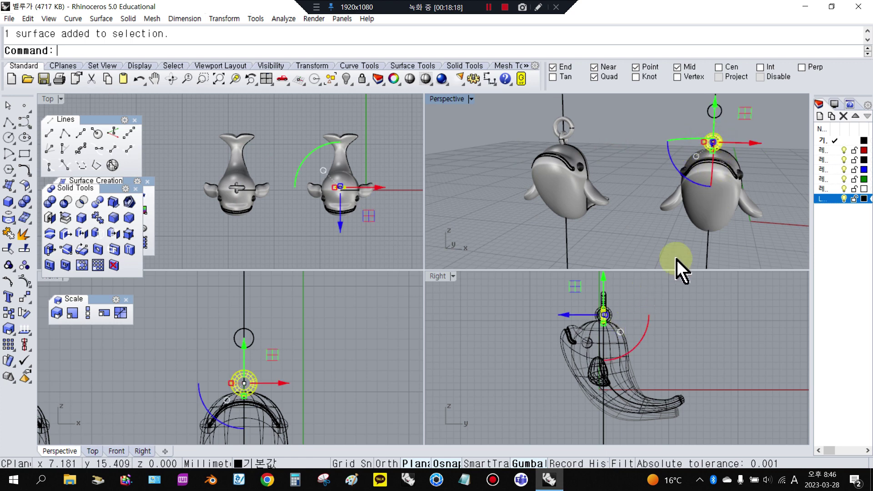
pyautogui.click(665, 121)
# - Rotate the new ring on the copied whale's head by 90 degrees in the Top view
pyautogui.moveTo(747, 174); pyautogui.dragTo(577, 147, button='right')
pyautogui.click(577, 148)
pyautogui.scroll(3, 356, 188)
pyautogui.scroll(2, 359, 196)
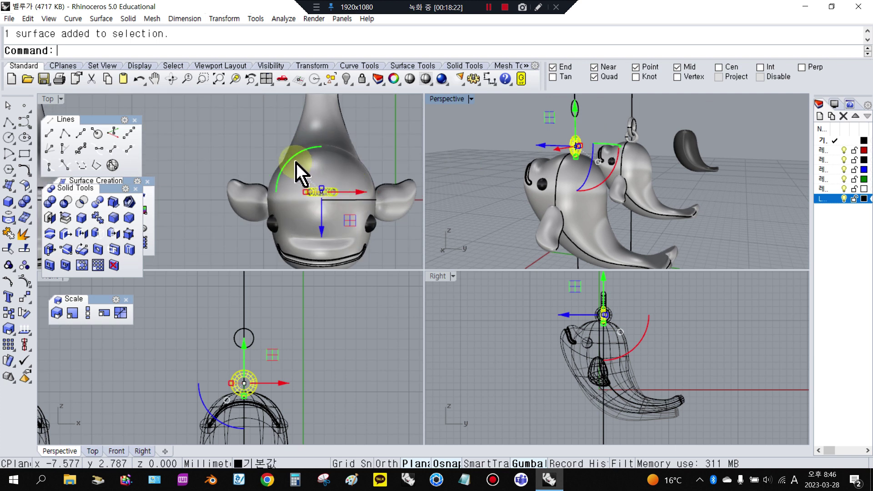
pyautogui.write('90')
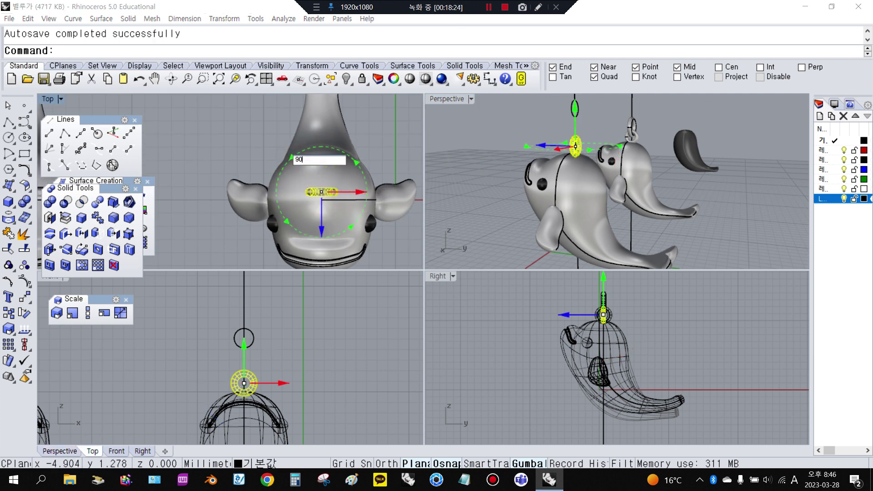
pyautogui.press('Return')
pyautogui.click(258, 144)
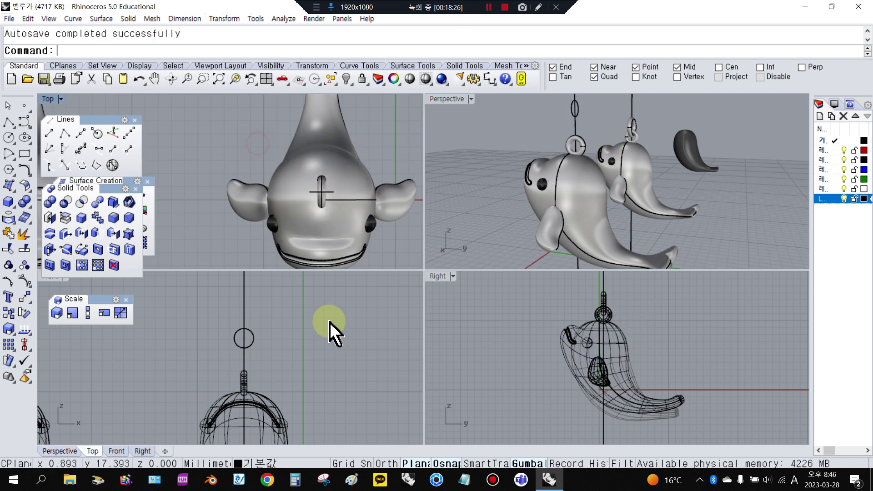
# - Enlarge the remaining circle with Scale 2D from its lowest point and lower it so it links through the head ring
pyautogui.click(245, 346)
pyautogui.click(72, 313)
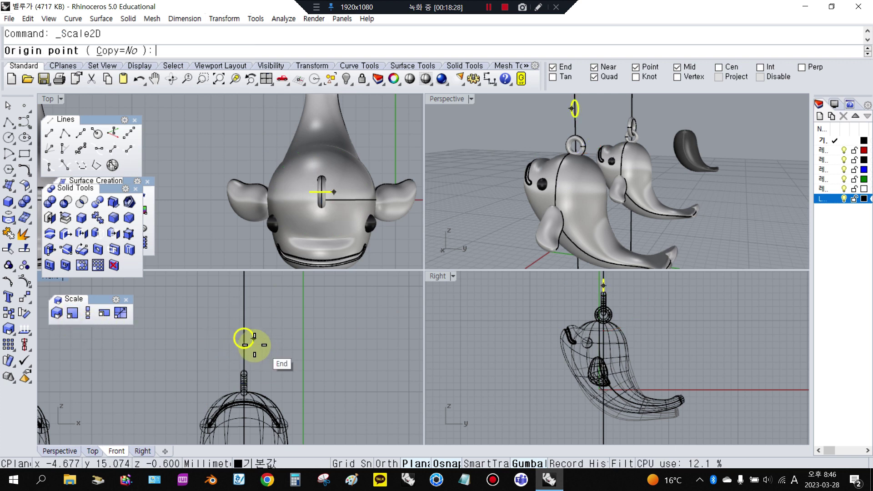
pyautogui.click(244, 348)
pyautogui.click(286, 347)
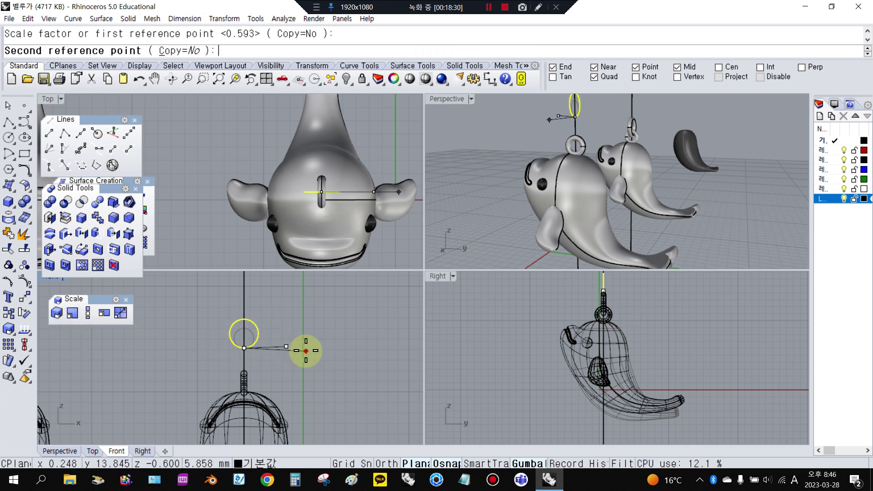
pyautogui.click(306, 351)
pyautogui.moveTo(247, 307); pyautogui.dragTo(225, 325)
# - Turn the enlarged circle into a second linked ring using a closed pipe with a diameter of 0.7 mm
pyautogui.click(7, 201)
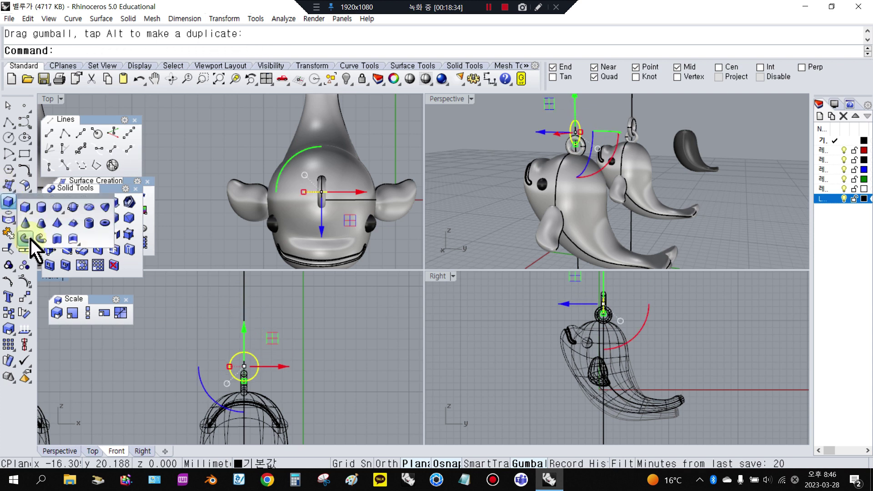
pyautogui.click(28, 238)
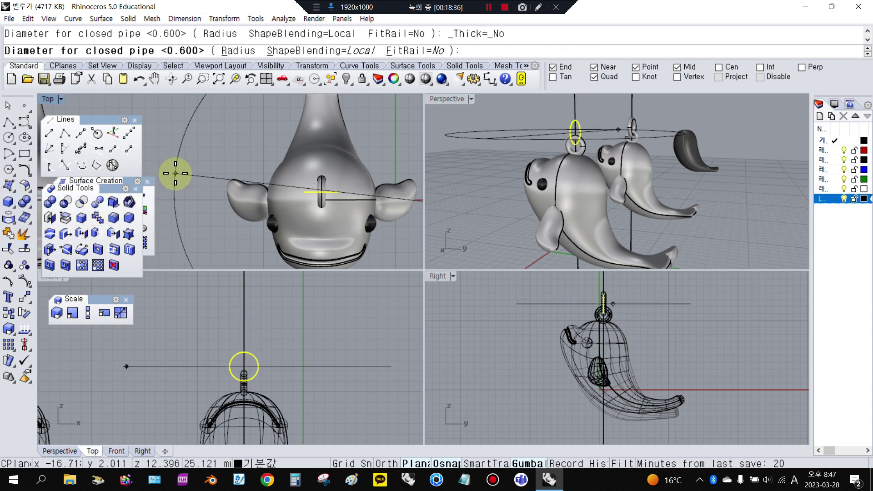
pyautogui.press('Return')
pyautogui.press('Return')
pyautogui.press('Return')
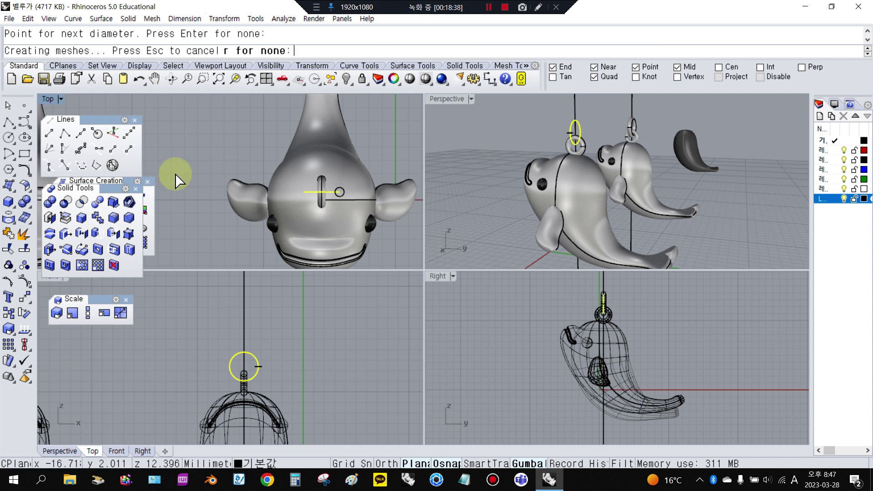
pyautogui.press('Escape')
pyautogui.click(337, 357)
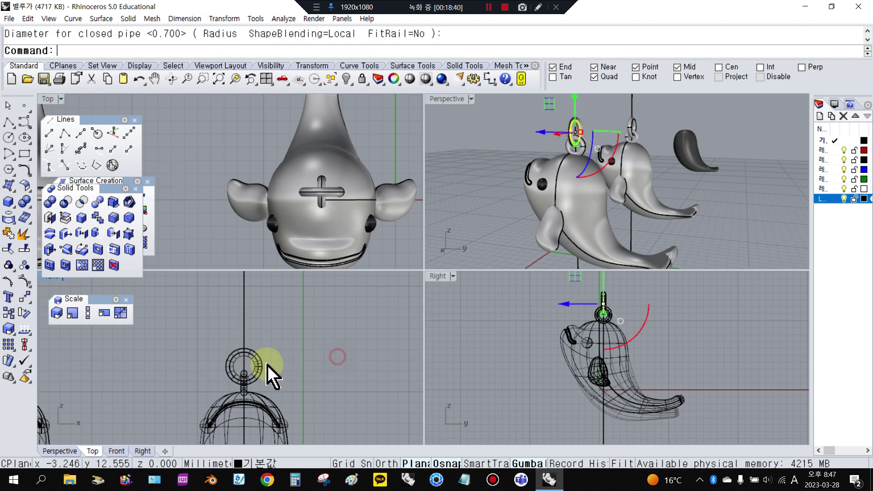
# - Inspect the linked rings and both whale pendants from several angles in a maximised, shaded Perspective view
pyautogui.scroll(8, 263, 378)
pyautogui.scroll(1, 272, 363)
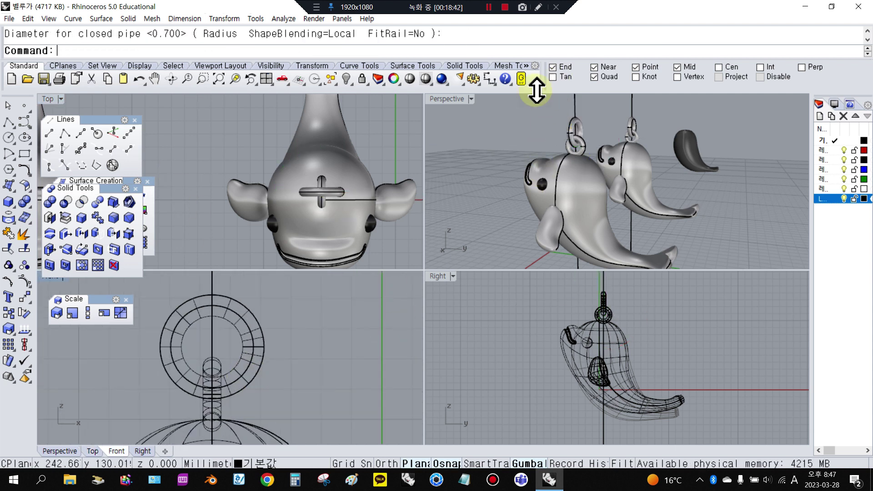
pyautogui.doubleClick(455, 102)
pyautogui.moveTo(448, 205); pyautogui.dragTo(655, 191, button='right')
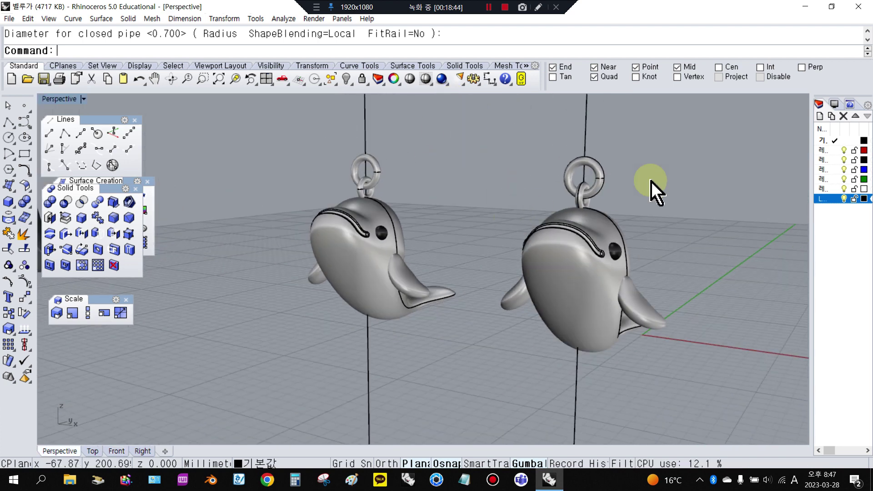
pyautogui.scroll(2, 657, 190)
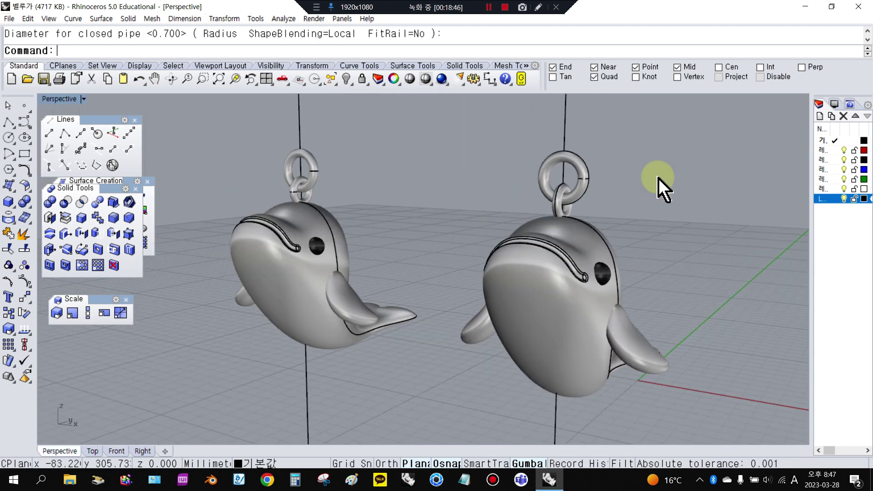
pyautogui.click(409, 81)
pyautogui.moveTo(389, 205); pyautogui.dragTo(609, 255, button='right')
pyautogui.press('Escape')
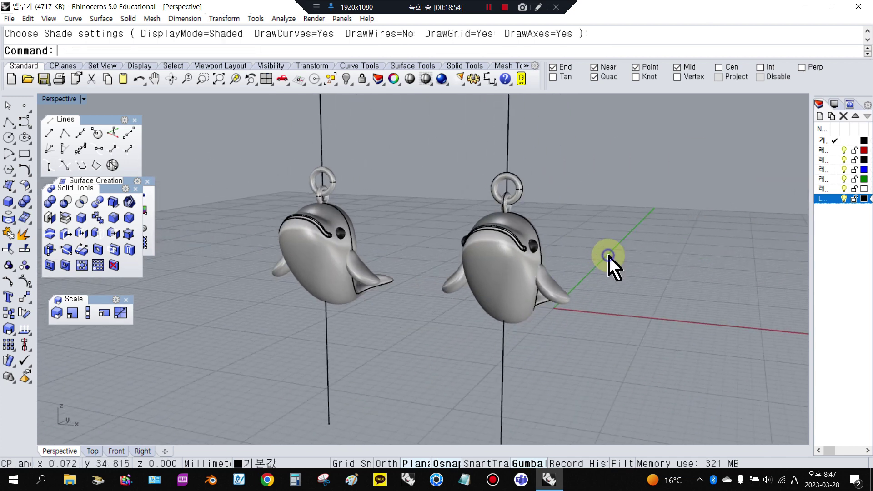
pyautogui.moveTo(383, 224); pyautogui.dragTo(318, 247, button='right')
pyautogui.scroll(3, 322, 232)
pyautogui.scroll(2, 321, 231)
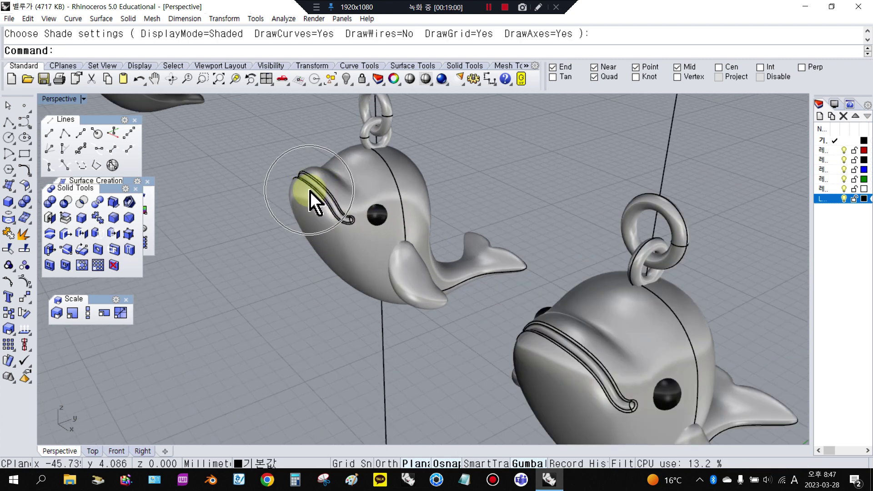
# - Restore the four-view layout and show all hidden objects
pyautogui.doubleClick(68, 98)
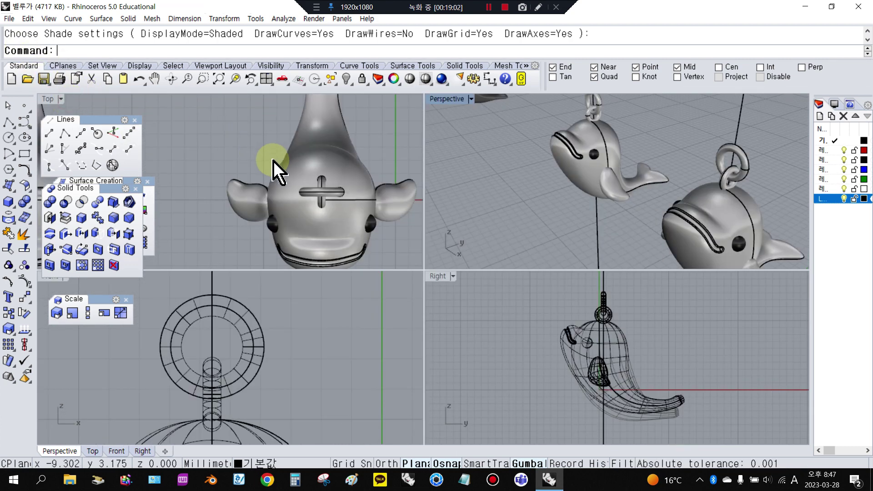
pyautogui.scroll(-2, 249, 200)
pyautogui.rightClick(344, 79)
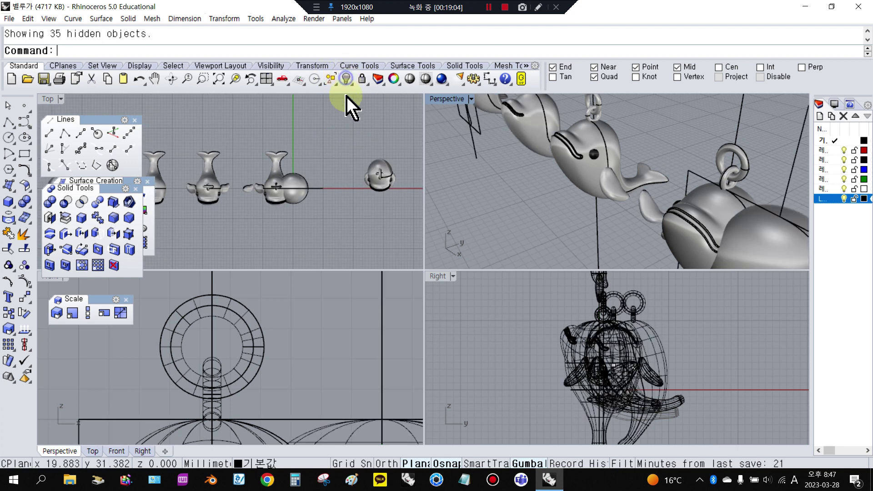
pyautogui.scroll(-3, 341, 149)
pyautogui.scroll(3, 377, 157)
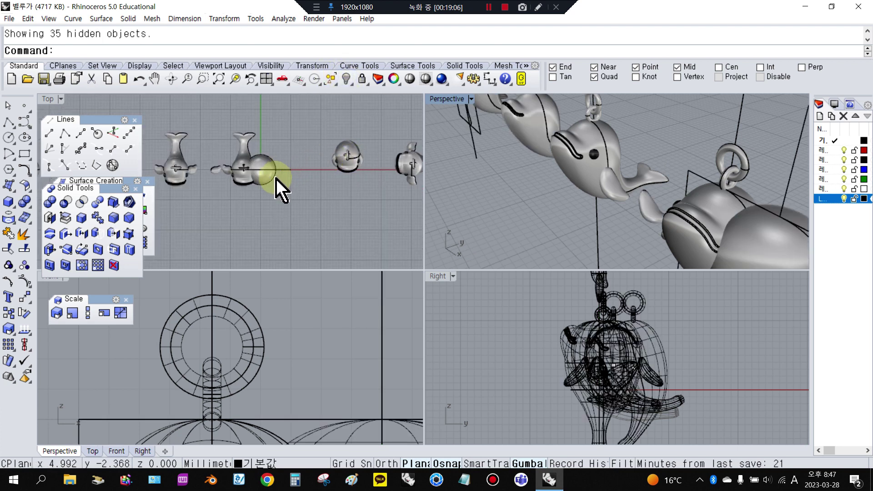
# - Isolate the plain whale body surface by inverting its selection and hiding the other objects
pyautogui.moveTo(716, 177); pyautogui.dragTo(556, 163, button='right')
pyautogui.click(552, 166)
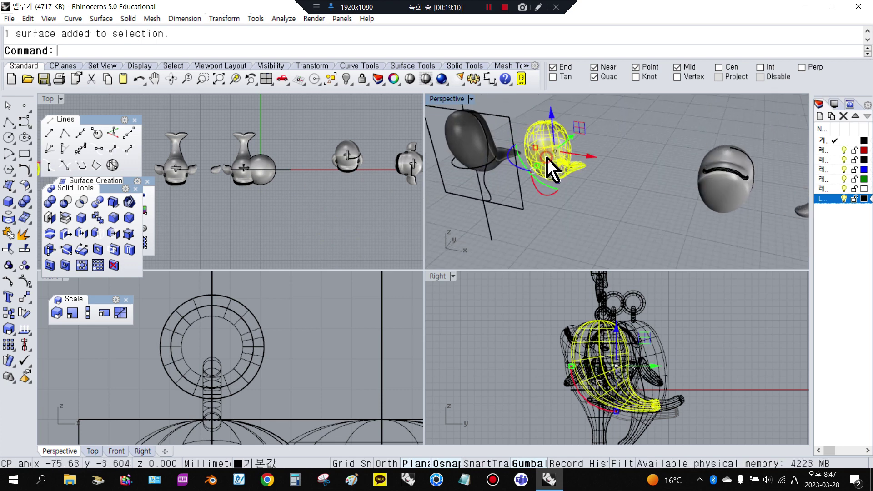
pyautogui.click(330, 82)
pyautogui.click(363, 111)
pyautogui.click(347, 80)
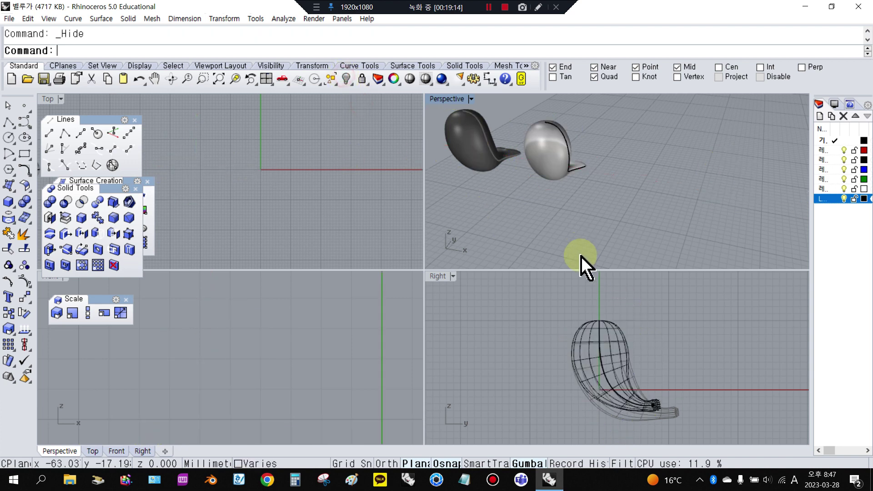
# - Turn on the whale body's control points and pull the upper front row outward in the Right view to form a snout
pyautogui.click(595, 336)
pyautogui.click(18, 283)
pyautogui.scroll(5, 546, 327)
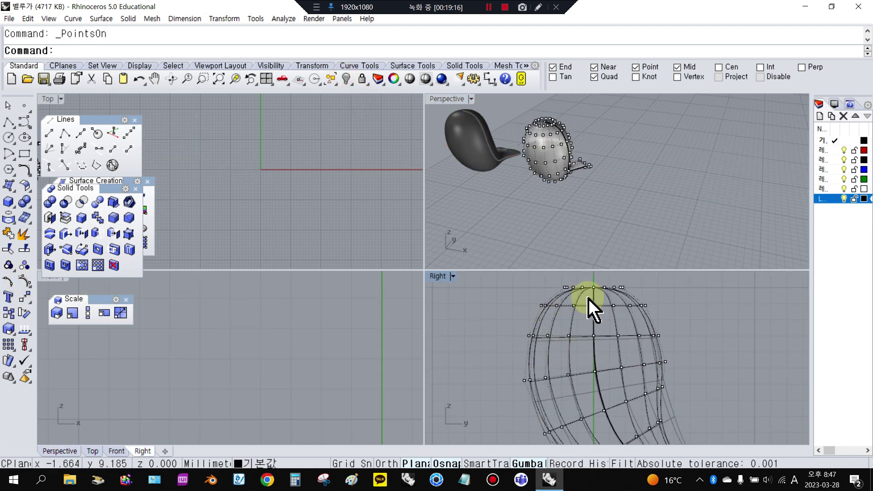
pyautogui.moveTo(539, 331); pyautogui.dragTo(574, 359)
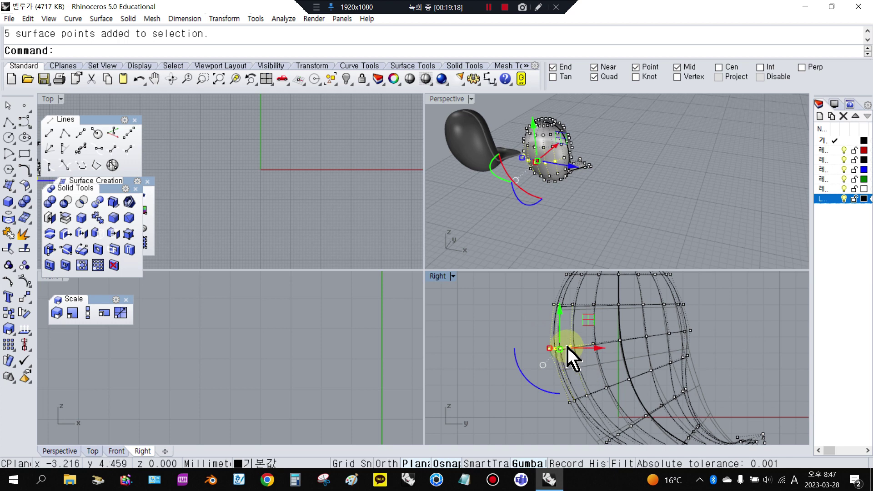
pyautogui.scroll(-3, 577, 361)
pyautogui.click(534, 305)
pyautogui.scroll(2, 547, 307)
pyautogui.moveTo(540, 311)
pyautogui.mouseDown()
pyautogui.moveTo(604, 332)
pyautogui.moveTo(542, 315)
pyautogui.mouseUp()
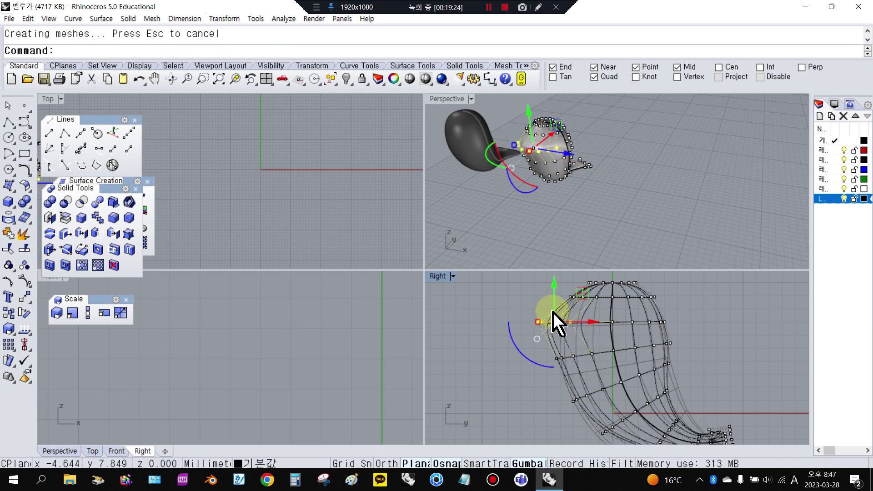
# - Rotate the selected upper front row of control points upward about the body's centre axis in the Right view
pyautogui.moveTo(558, 323); pyautogui.dragTo(555, 351, button='right')
pyautogui.scroll(8, 523, 136)
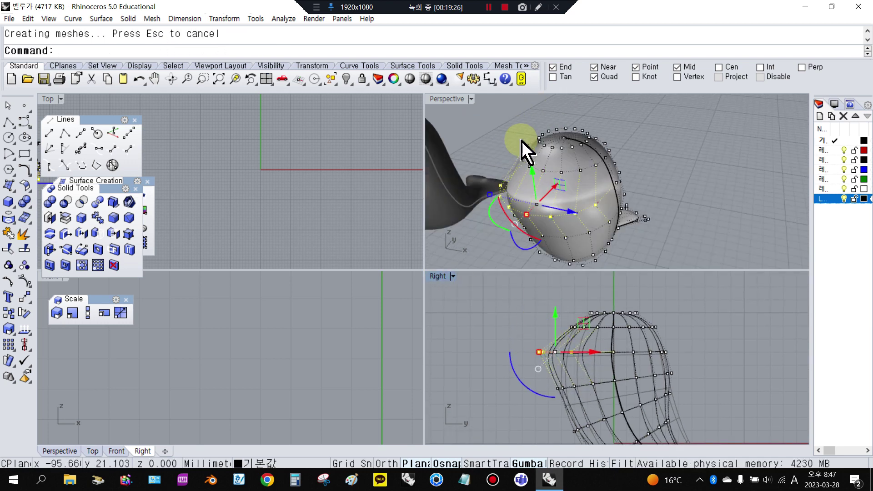
pyautogui.scroll(-12, 246, 192)
pyautogui.moveTo(173, 197); pyautogui.dragTo(238, 195, button='right')
pyautogui.scroll(20, 273, 188)
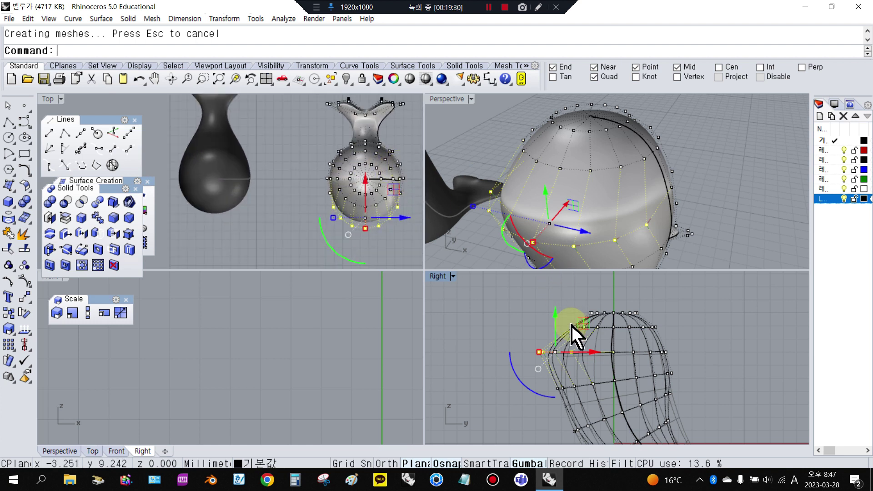
pyautogui.scroll(5, 574, 335)
pyautogui.click(22, 314)
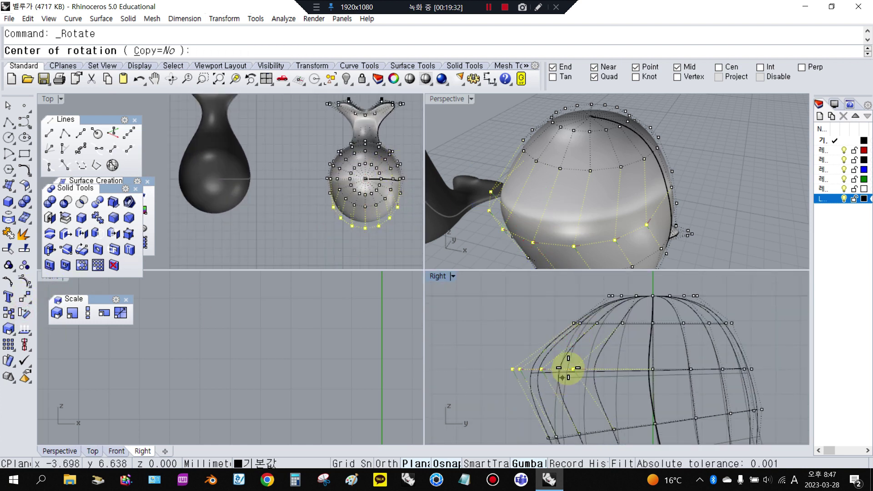
pyautogui.click(653, 368)
pyautogui.click(487, 405)
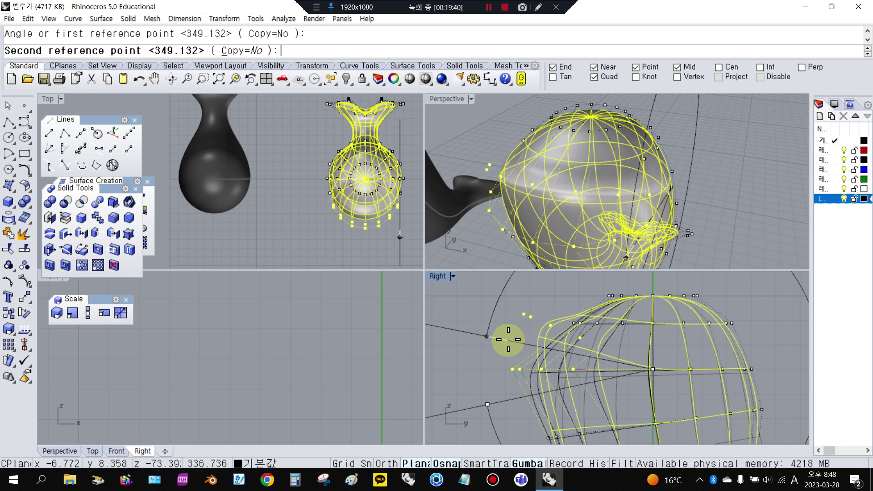
pyautogui.click(509, 339)
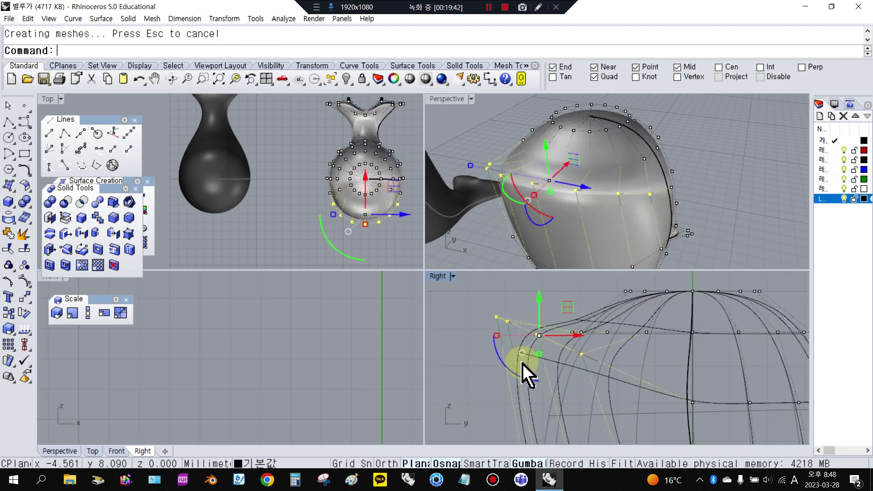
# - Rotate the selected front row further upward about its own centre in the Right view to steepen the snout tip
pyautogui.moveTo(501, 363); pyautogui.dragTo(477, 317)
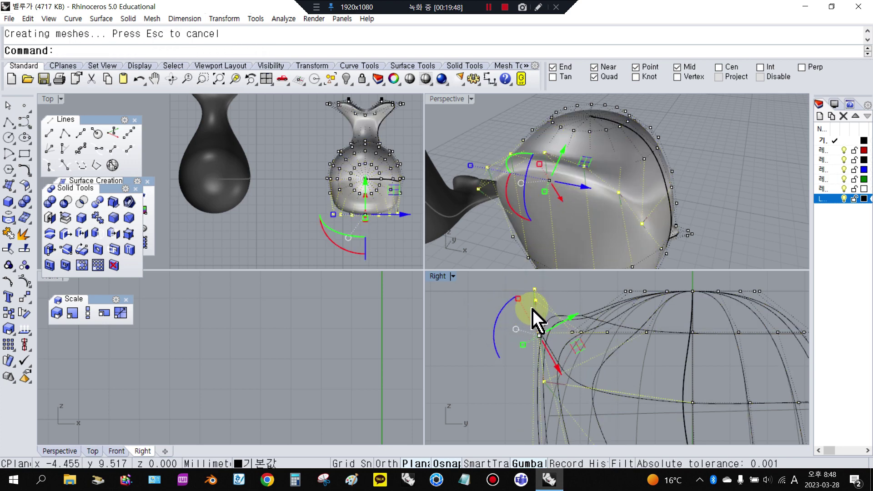
pyautogui.moveTo(530, 185); pyautogui.dragTo(639, 166, button='right')
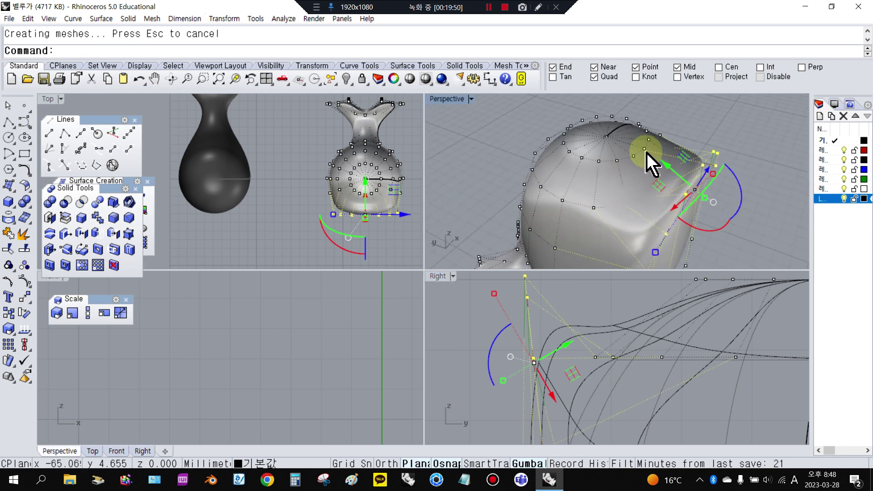
pyautogui.moveTo(577, 338); pyautogui.dragTo(569, 353, button='right')
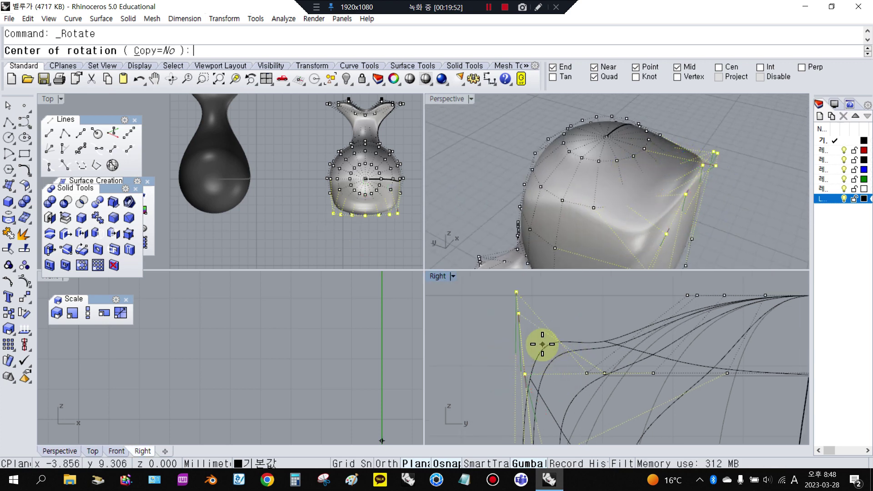
pyautogui.press('Escape')
pyautogui.scroll(-4, 542, 341)
# - Try shifting the tilted row back toward the body and upward in the Right view, and undo the move
pyautogui.moveTo(546, 364); pyautogui.dragTo(592, 327)
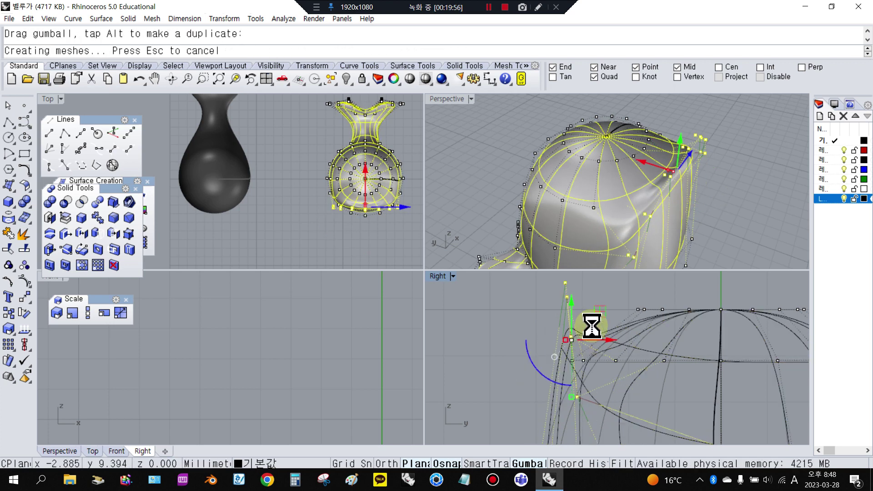
pyautogui.scroll(2, 673, 211)
pyautogui.moveTo(673, 210); pyautogui.dragTo(464, 228, button='right')
pyautogui.scroll(5, 525, 133)
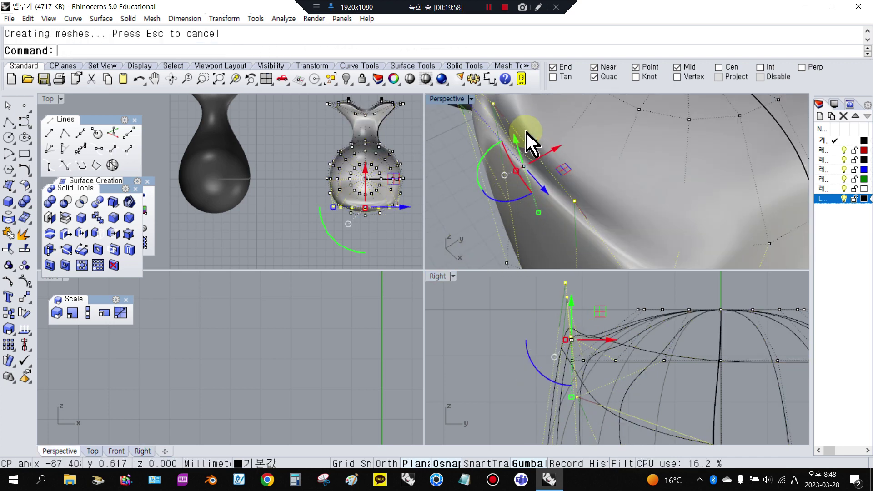
pyautogui.scroll(-2, 536, 195)
pyautogui.scroll(-3, 551, 356)
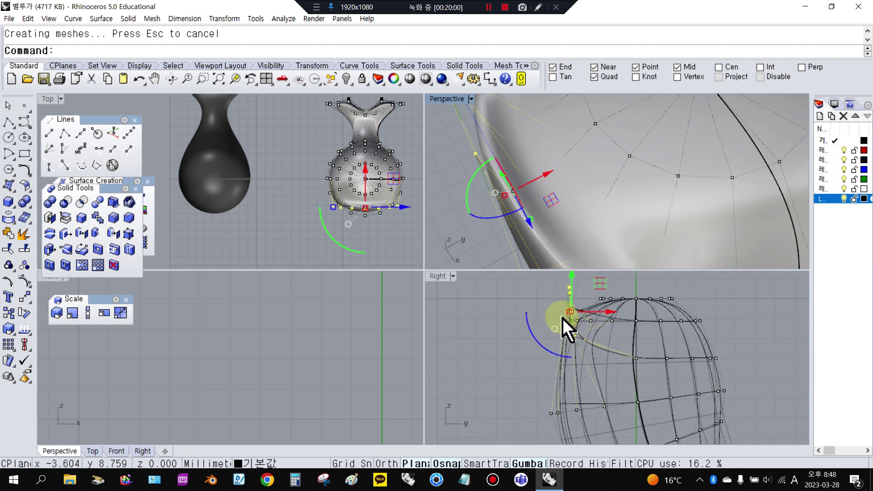
pyautogui.click(366, 109)
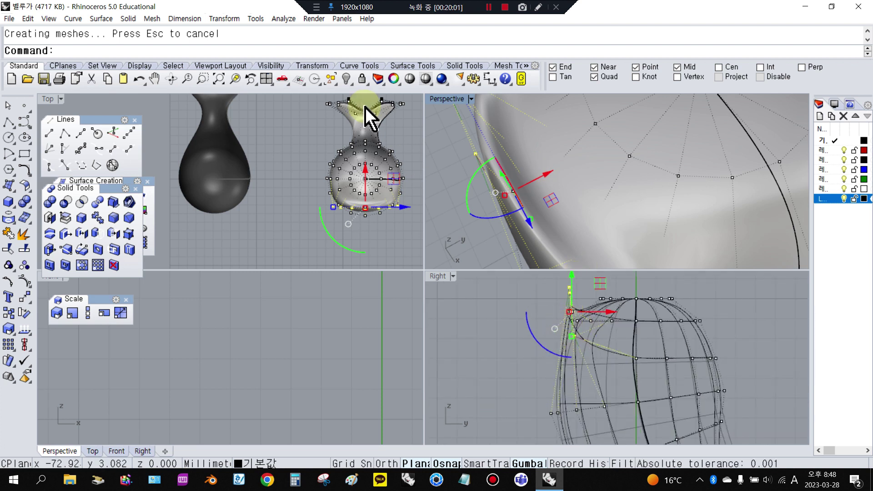
pyautogui.click(138, 79)
pyautogui.click(139, 80)
pyautogui.click(139, 80)
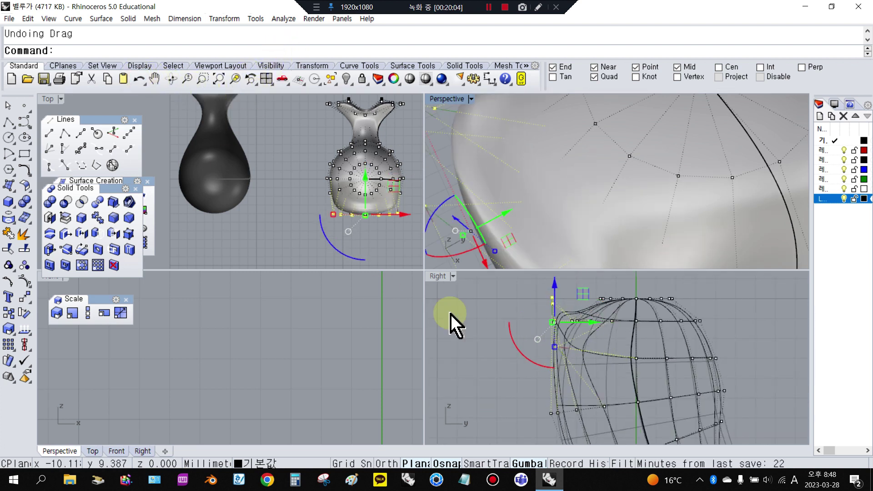
# - Select the next front control-point row below the snout and scale it outward from the body's centre axis
pyautogui.moveTo(504, 378); pyautogui.dragTo(624, 444)
pyautogui.scroll(2, 586, 378)
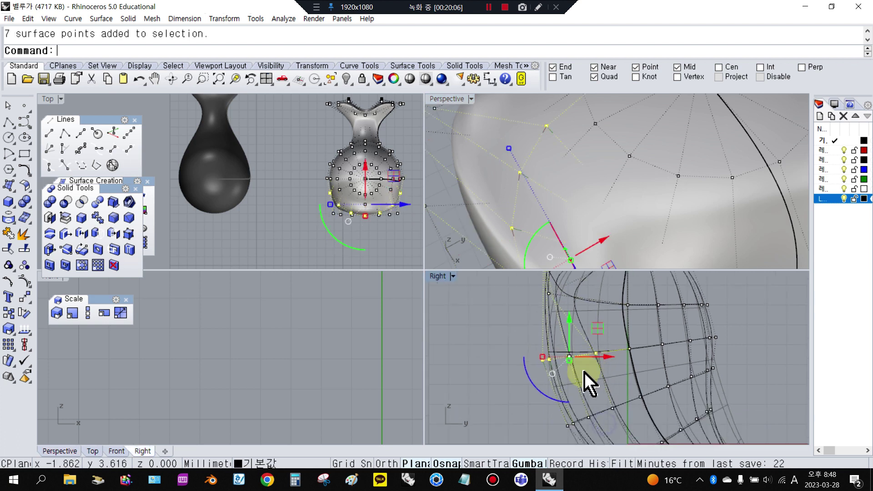
pyautogui.click(72, 313)
pyautogui.click(630, 350)
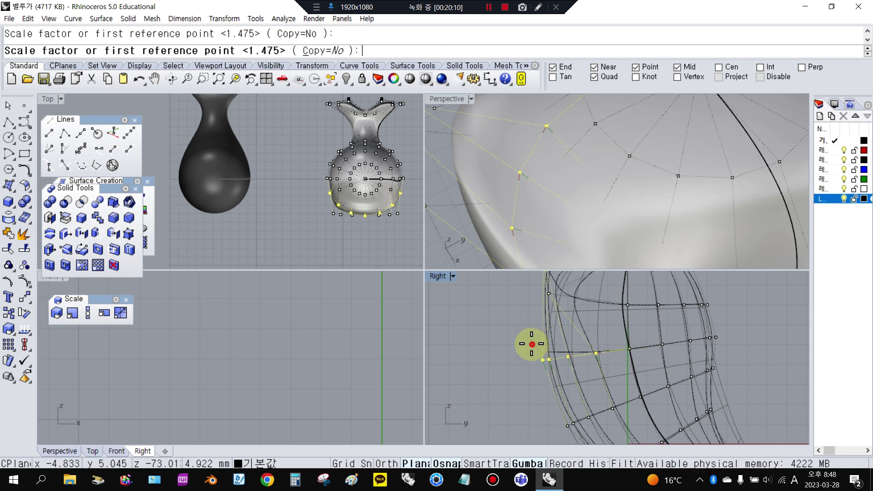
pyautogui.click(526, 343)
pyautogui.click(492, 336)
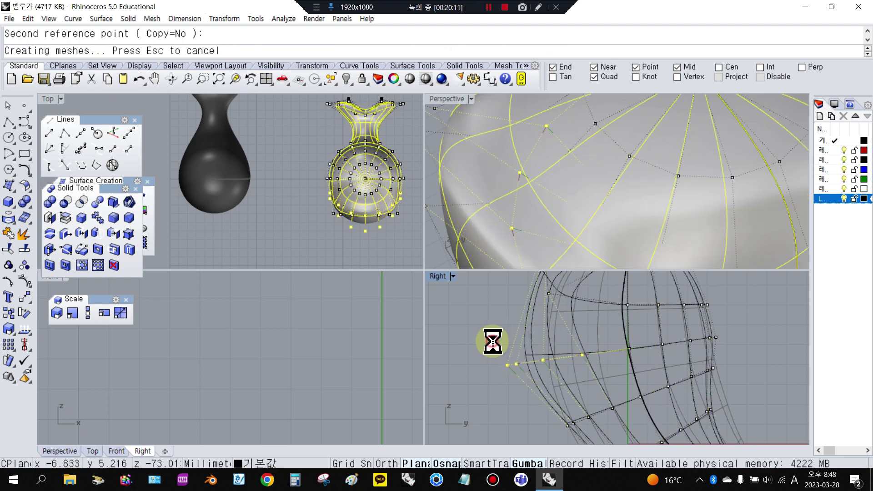
# - Rotate the scaled row upward about the same centre point in the Right view and check the snout in Perspective
pyautogui.click(22, 312)
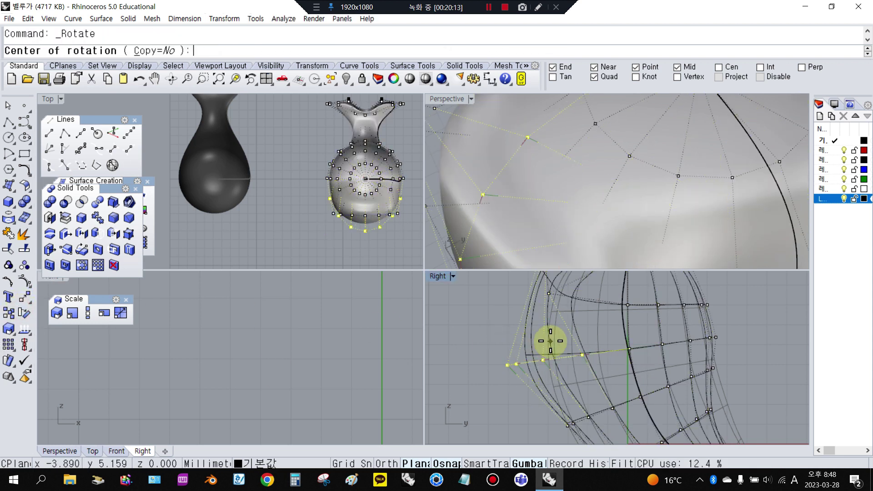
pyautogui.click(630, 351)
pyautogui.click(503, 403)
pyautogui.click(580, 391)
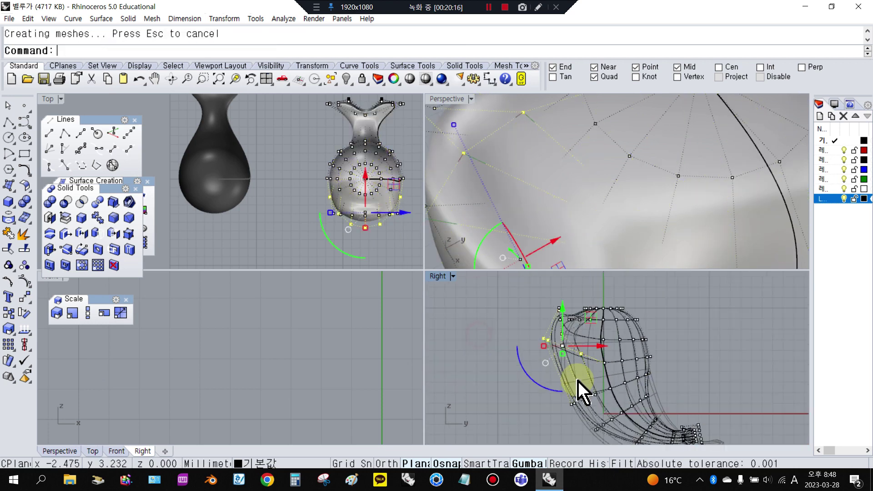
pyautogui.scroll(6, 573, 314)
pyautogui.scroll(-6, 614, 159)
pyautogui.moveTo(582, 191); pyautogui.dragTo(726, 142, button='right')
pyautogui.moveTo(699, 173); pyautogui.dragTo(533, 154, button='right')
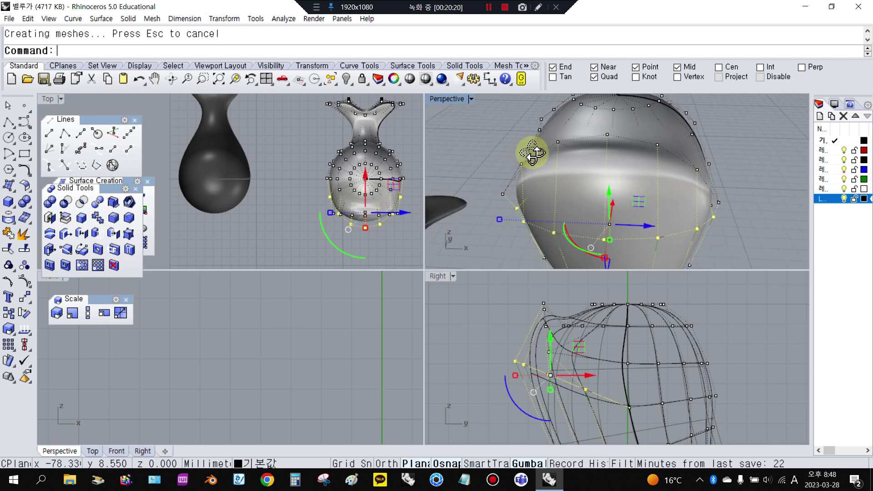
# - Rotate only the frontmost control points of the lower snout row upward in the Right view
pyautogui.click(482, 325)
pyautogui.scroll(4, 498, 359)
pyautogui.rightClick(564, 399)
pyautogui.click(585, 392)
pyautogui.click(509, 410)
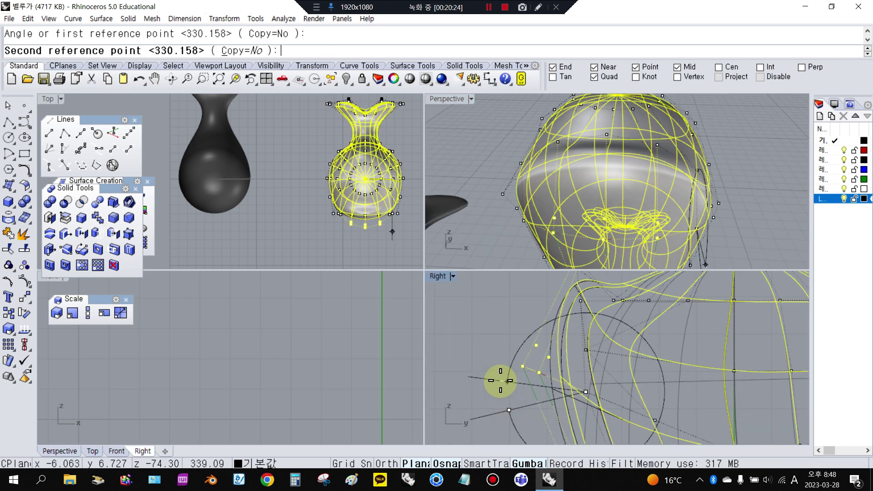
pyautogui.click(500, 381)
# - Select the centre control point at the snout's tip and raise it in the Right view
pyautogui.moveTo(585, 224); pyautogui.dragTo(599, 178, button='right')
pyautogui.click(609, 166)
pyautogui.scroll(2, 536, 351)
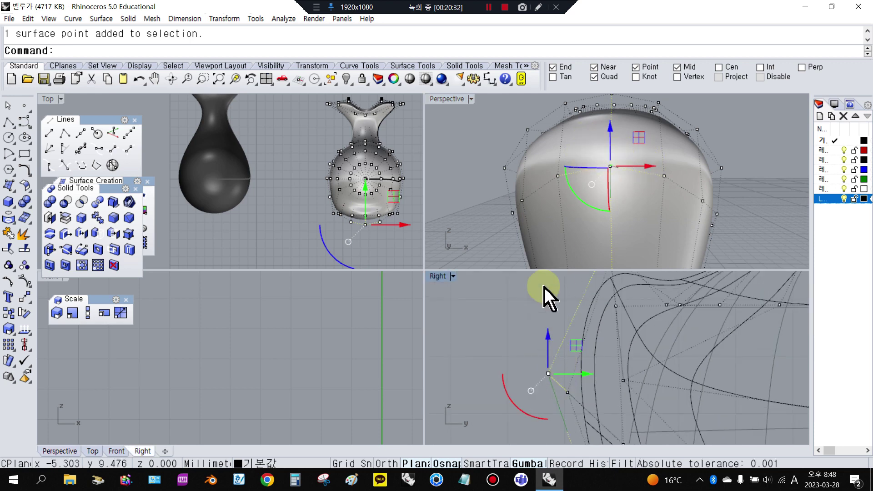
pyautogui.moveTo(549, 336); pyautogui.dragTo(555, 299)
pyautogui.moveTo(678, 172); pyautogui.dragTo(594, 220, button='right')
pyautogui.click(494, 241)
# - Move the side control points of the upper snout row back toward the body in the Right view
pyautogui.scroll(2, 427, 234)
pyautogui.scroll(8, 338, 225)
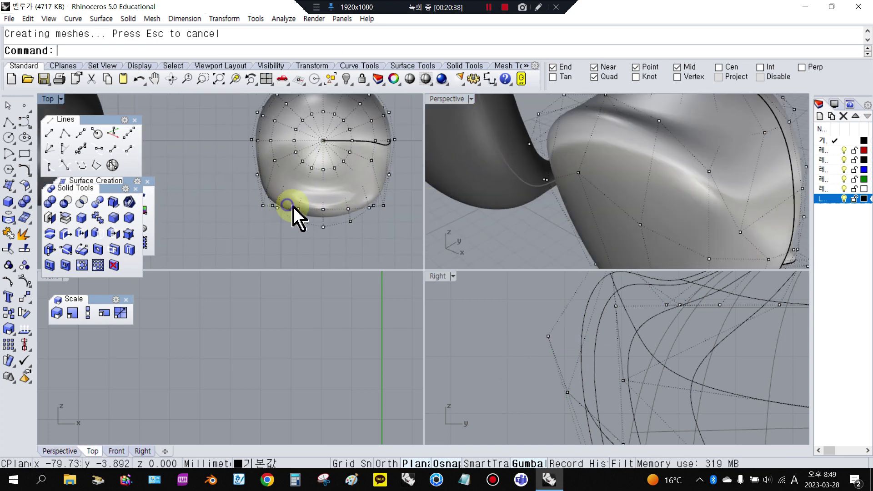
pyautogui.moveTo(285, 209); pyautogui.dragTo(231, 201, button='right')
pyautogui.scroll(3, 643, 319)
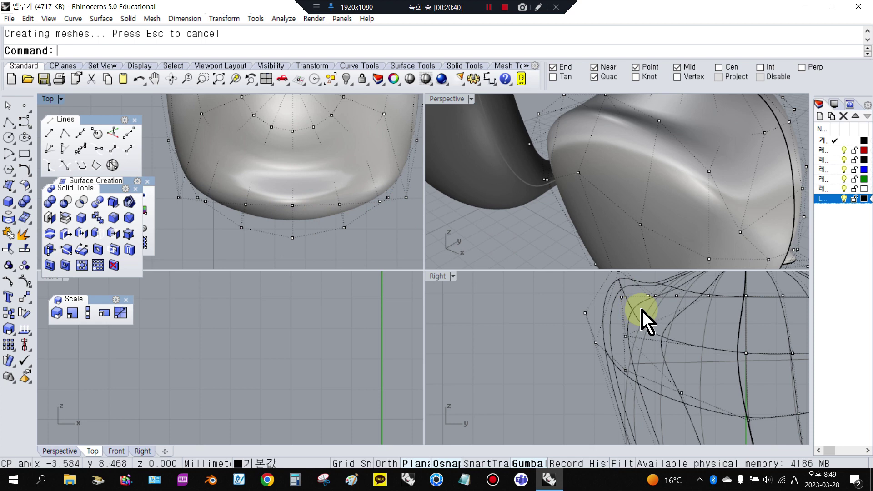
pyautogui.moveTo(666, 367); pyautogui.dragTo(667, 367)
pyautogui.scroll(-4, 640, 354)
pyautogui.moveTo(625, 330); pyautogui.dragTo(680, 341)
pyautogui.click(701, 357)
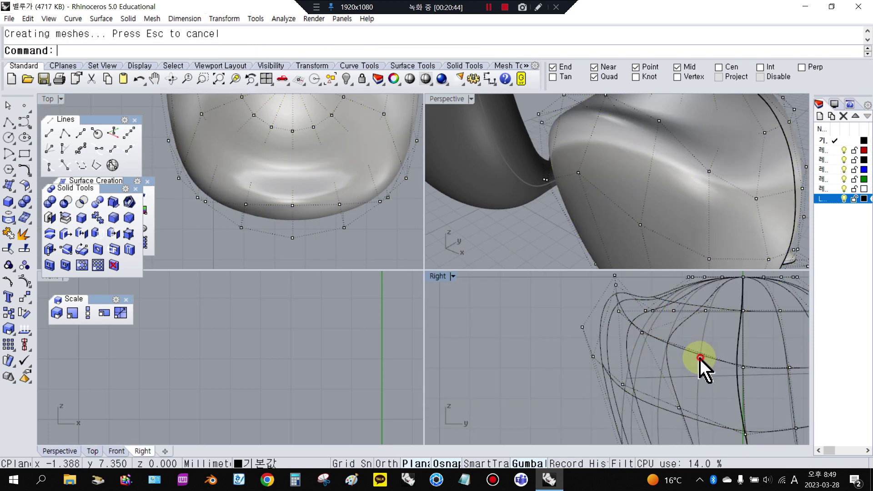
pyautogui.scroll(-4, 590, 327)
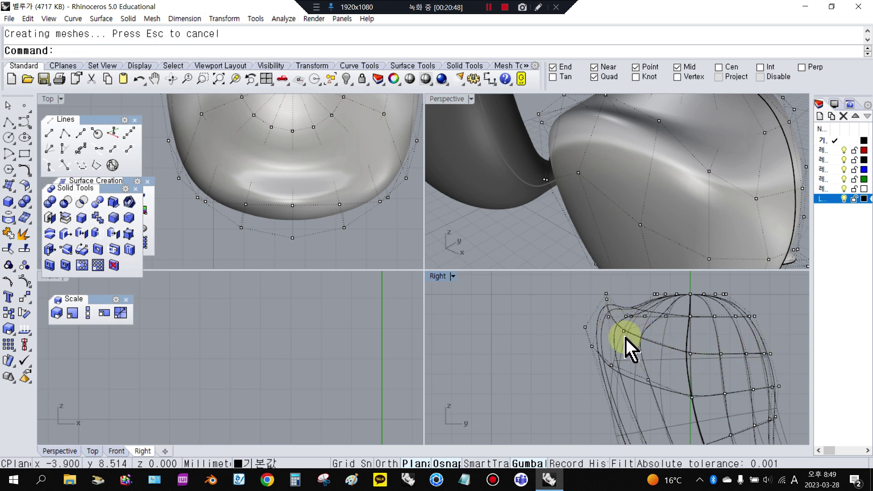
pyautogui.moveTo(610, 191); pyautogui.dragTo(559, 213, button='right')
pyautogui.scroll(2, 633, 331)
pyautogui.moveTo(641, 272); pyautogui.dragTo(620, 283, button='right')
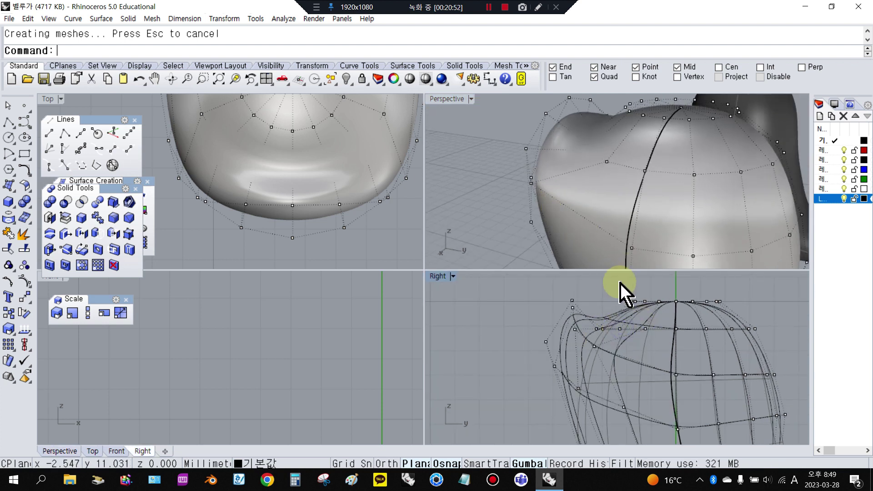
# - Select the control points at the crown of the head and raise them in the Right view
pyautogui.moveTo(730, 309); pyautogui.dragTo(730, 310)
pyautogui.moveTo(678, 325); pyautogui.dragTo(670, 355, button='right')
pyautogui.rightClick(669, 319)
pyautogui.click(669, 332)
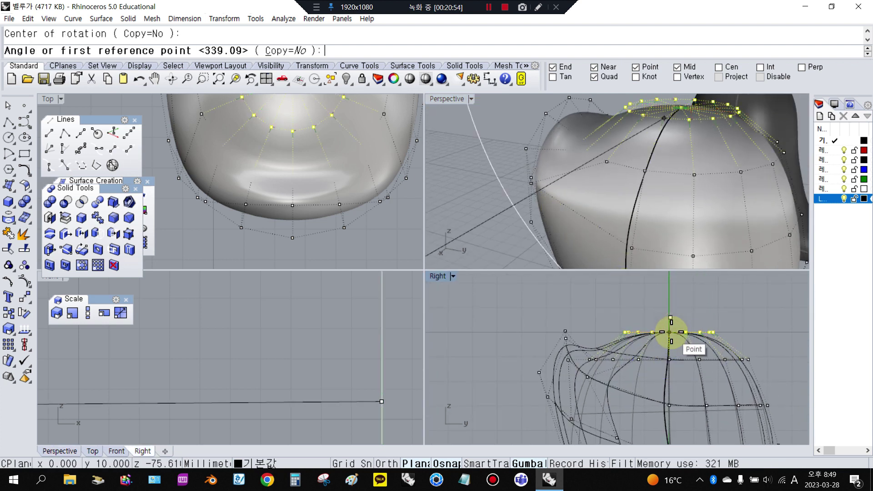
pyautogui.rightClick(663, 320)
pyautogui.moveTo(673, 309); pyautogui.dragTo(667, 294)
pyautogui.click(736, 303)
pyautogui.scroll(-5, 652, 193)
pyautogui.moveTo(659, 205); pyautogui.dragTo(604, 286, button='right')
pyautogui.moveTo(564, 360); pyautogui.dragTo(566, 316, button='right')
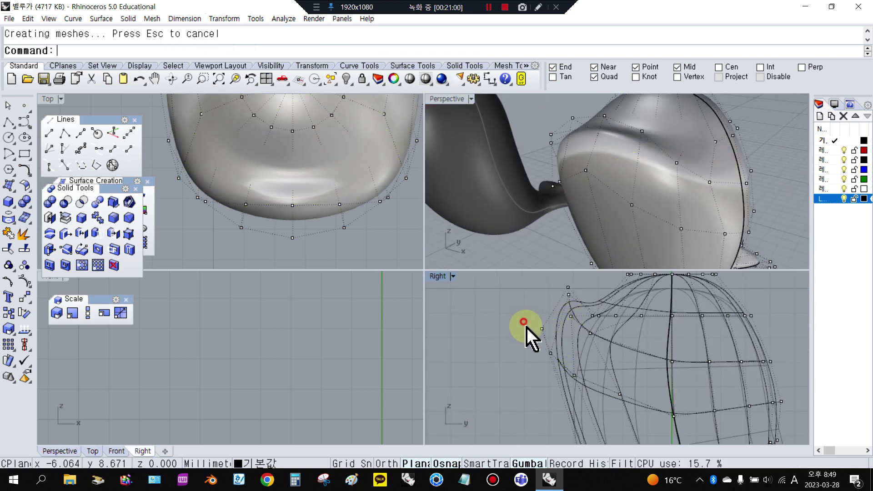
# - Select the front control points of the snout and pull them forward and slightly up in the Right view
pyautogui.moveTo(559, 368); pyautogui.dragTo(512, 312)
pyautogui.click(530, 334)
pyautogui.moveTo(554, 371); pyautogui.dragTo(555, 371)
pyautogui.moveTo(534, 315); pyautogui.dragTo(537, 302)
pyautogui.click(511, 304)
pyautogui.moveTo(596, 200); pyautogui.dragTo(799, 210, button='right')
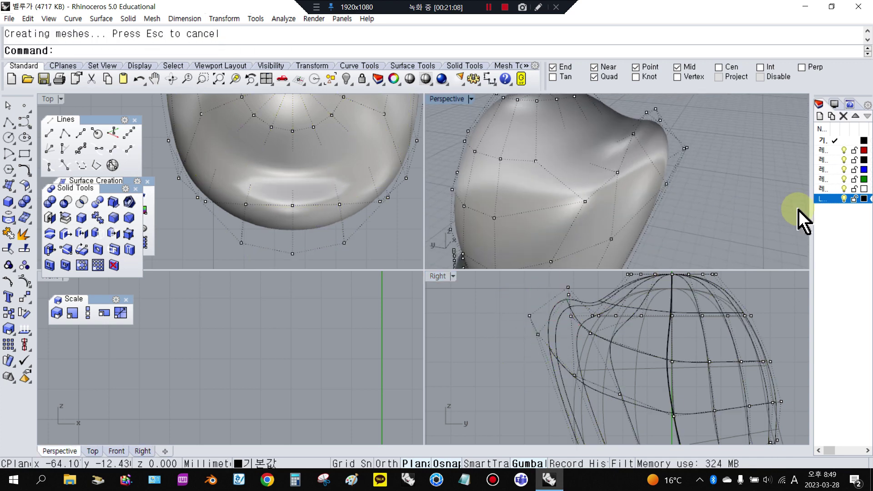
pyautogui.scroll(-10, 353, 212)
pyautogui.moveTo(664, 182); pyautogui.dragTo(771, 171, button='right')
pyautogui.moveTo(591, 278); pyautogui.dragTo(871, 300, button='right')
pyautogui.moveTo(554, 306); pyautogui.dragTo(538, 297, button='right')
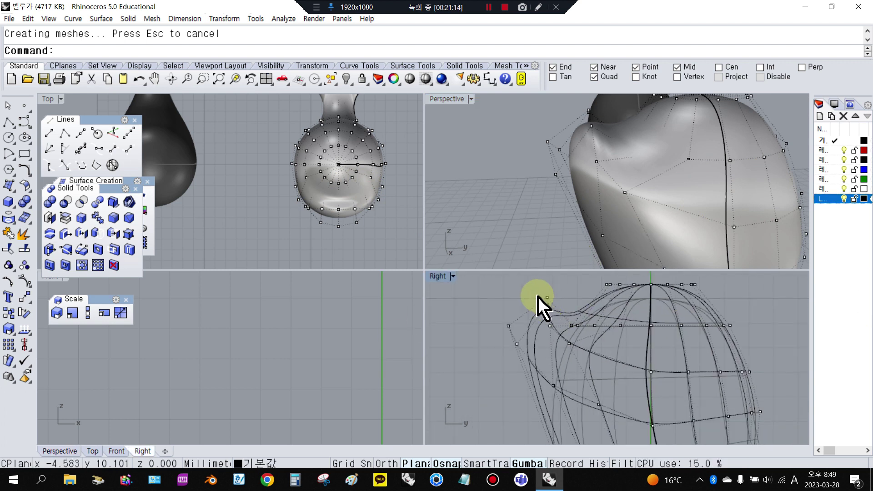
# - Select the middle control points above the snout and shift them back toward the head
pyautogui.moveTo(565, 335); pyautogui.dragTo(588, 282)
pyautogui.moveTo(532, 213); pyautogui.dragTo(625, 144, button='right')
pyautogui.click(637, 143)
pyautogui.moveTo(632, 138); pyautogui.dragTo(585, 116)
pyautogui.moveTo(605, 180); pyautogui.dragTo(610, 114, button='right')
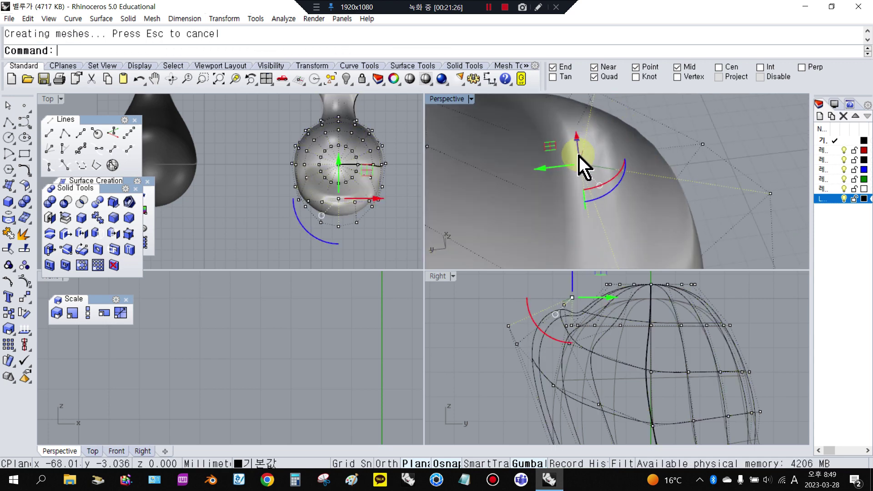
# - Maximise the Perspective view and raise the pair of control points flanking the centre of the upper snout row
pyautogui.doubleClick(433, 108)
pyautogui.moveTo(468, 142)
pyautogui.mouseDown(button='right')
pyautogui.moveTo(571, 224)
pyautogui.moveTo(452, 136)
pyautogui.mouseUp(button='right')
pyautogui.moveTo(462, 133); pyautogui.dragTo(464, 117)
pyautogui.moveTo(464, 117); pyautogui.dragTo(396, 135, button='right')
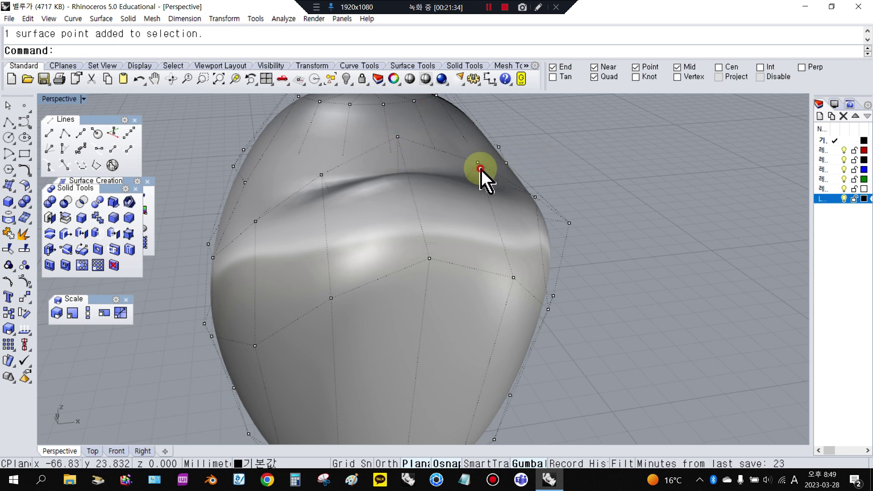
pyautogui.click(313, 175)
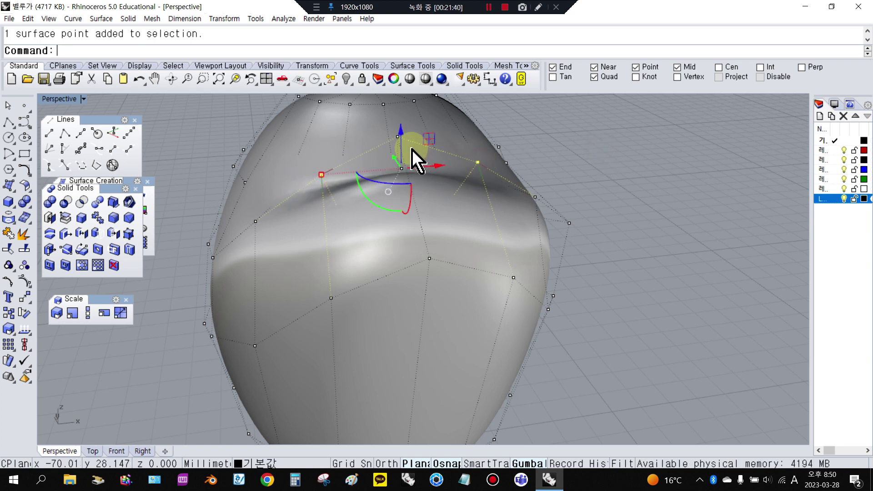
pyautogui.moveTo(403, 146); pyautogui.dragTo(401, 129)
# - Raise the pair of control points beside the centre point on the front face of the snout
pyautogui.moveTo(503, 275); pyautogui.dragTo(339, 260, button='right')
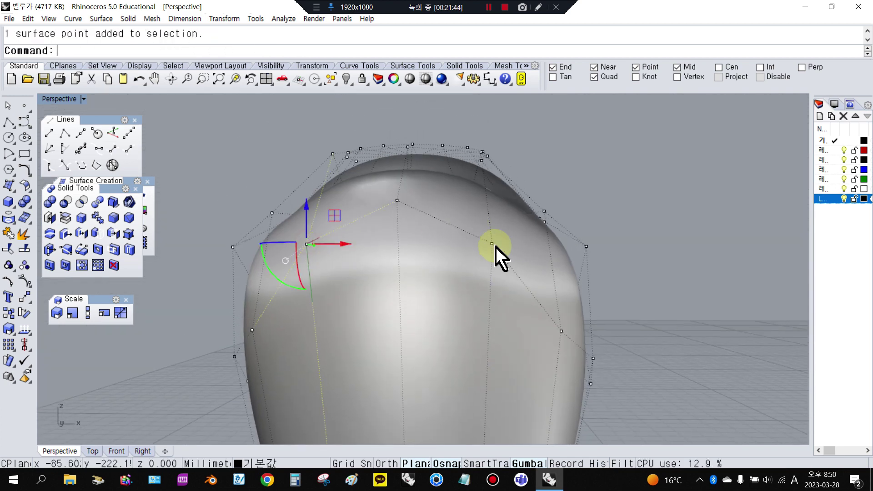
pyautogui.moveTo(400, 224); pyautogui.dragTo(399, 205)
pyautogui.click(551, 178)
pyautogui.moveTo(550, 178); pyautogui.dragTo(527, 233, button='right')
# - Pull the paired control points at the snout's side corners backward and adjust the neighbouring side points
pyautogui.moveTo(489, 324); pyautogui.dragTo(369, 277, button='right')
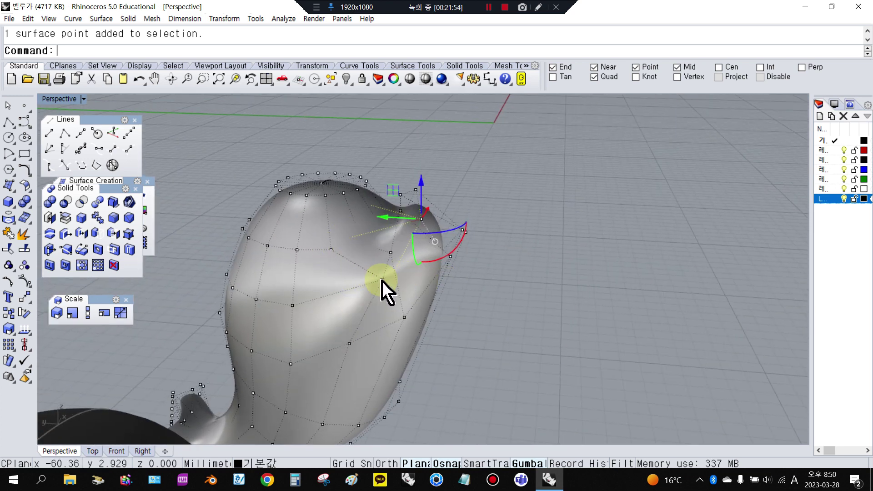
pyautogui.moveTo(379, 246); pyautogui.dragTo(357, 283)
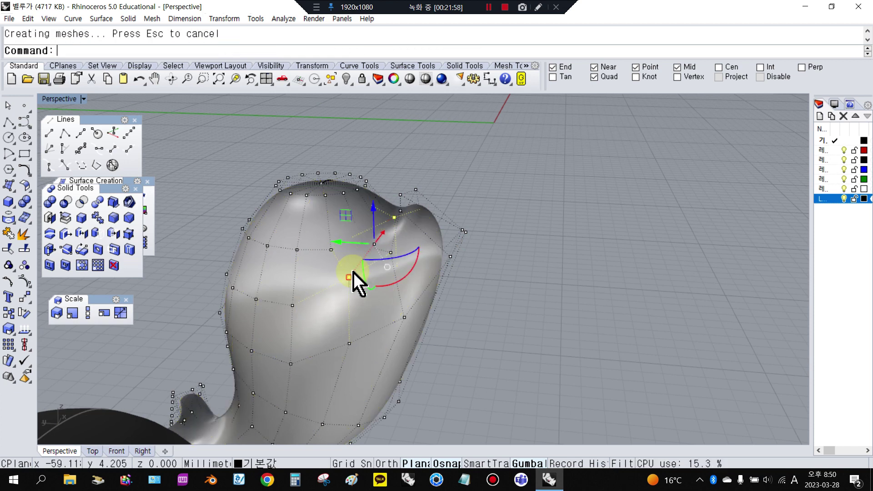
pyautogui.moveTo(318, 243); pyautogui.dragTo(382, 285, button='right')
pyautogui.moveTo(331, 257); pyautogui.dragTo(322, 257)
pyautogui.moveTo(390, 291); pyautogui.dragTo(572, 291, button='right')
pyautogui.moveTo(508, 224); pyautogui.dragTo(503, 237)
pyautogui.moveTo(529, 272); pyautogui.dragTo(388, 292, button='right')
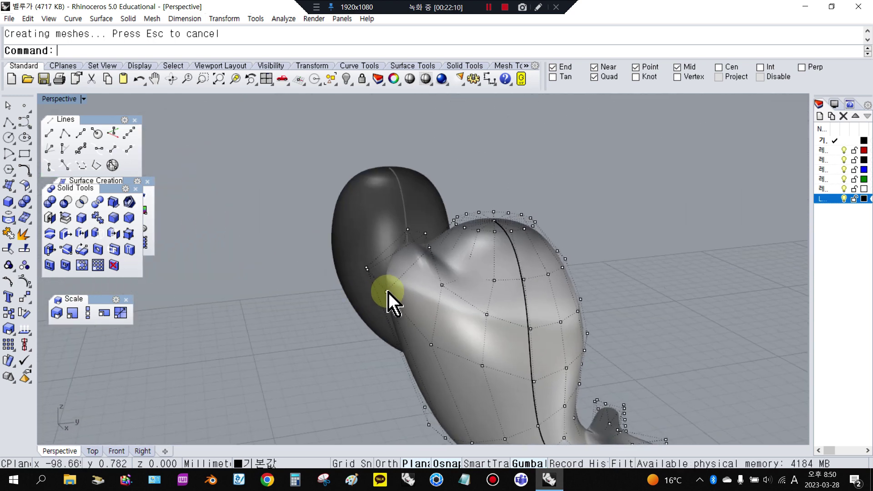
# - Show all hidden objects and review the full series of whale models in the Perspective view
pyautogui.rightClick(347, 79)
pyautogui.scroll(-13, 381, 202)
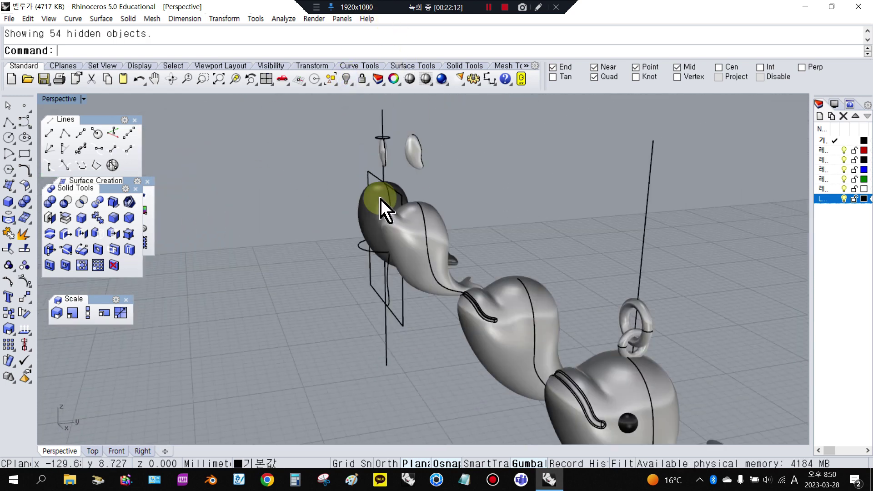
pyautogui.moveTo(450, 267); pyautogui.dragTo(612, 313, button='right')
pyautogui.moveTo(360, 261); pyautogui.dragTo(548, 144, button='right')
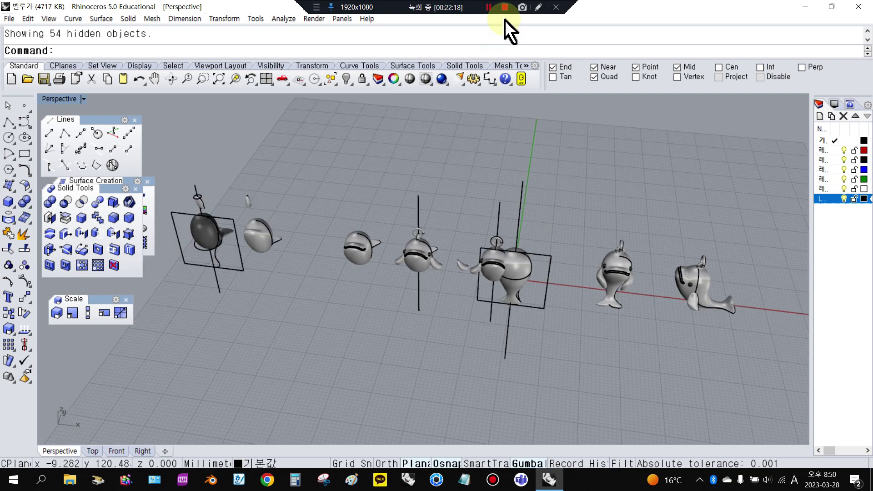